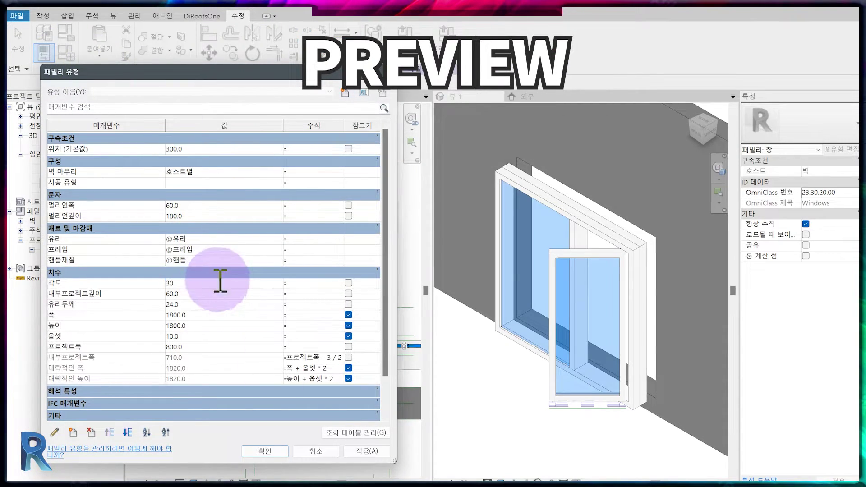
Flex the window angle to 1°, then to 30°, applying each value.
left_click(363, 451)
left_click(366, 451)
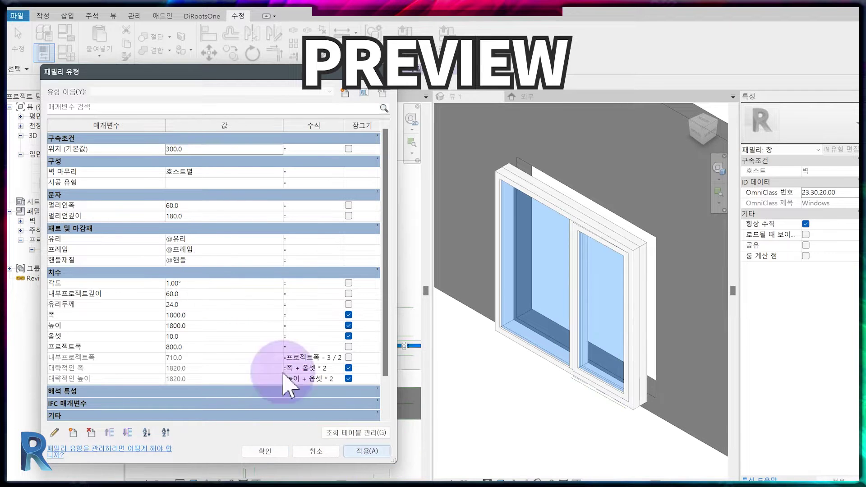
left_click(217, 283)
left_click(363, 451)
left_click(217, 284)
type("30")
left_click(364, 451)
Flex the angle through 60° and 75°, ending at 45°.
left_click(365, 451)
left_click(212, 283)
type("60")
left_click(366, 451)
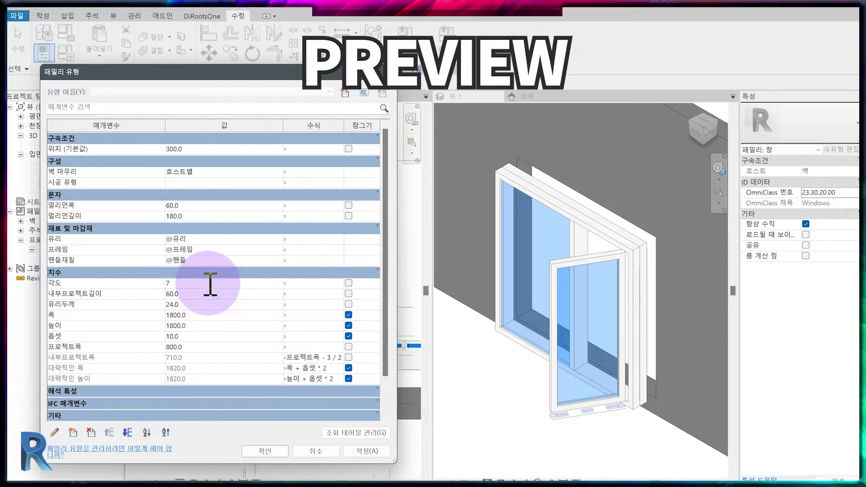
type("5")
left_click(367, 451)
left_click(367, 451)
left_click(215, 283)
type("45")
left_click(367, 451)
Set 위치 to 0 and 프로젝트폭 to 1500, then 1000.
left_click(213, 149)
type("0")
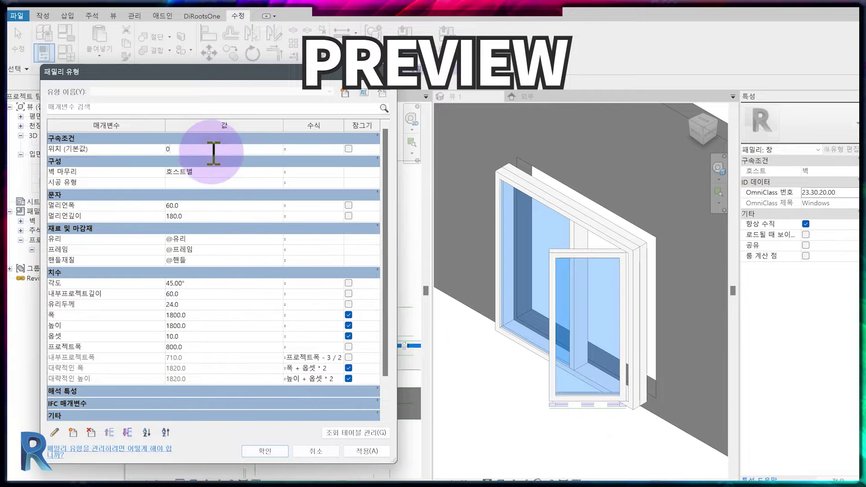
left_click(367, 451)
left_click(230, 315)
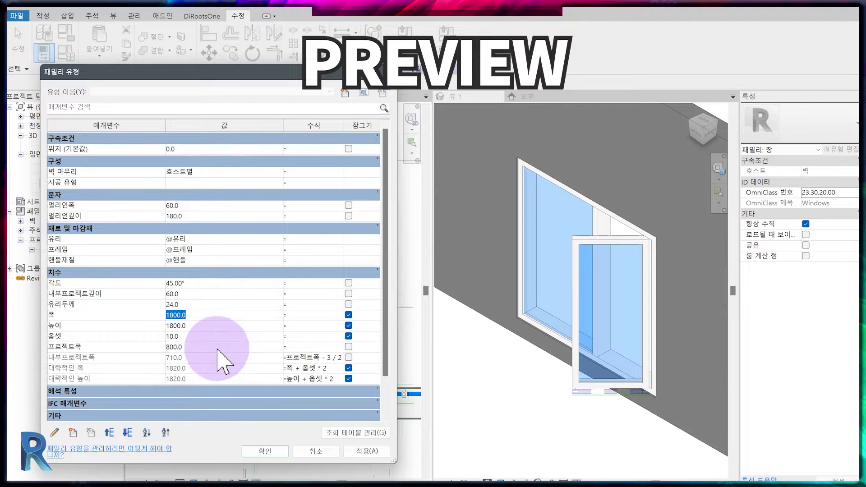
left_click(223, 347)
type("1500")
left_click(366, 451)
left_click(208, 346)
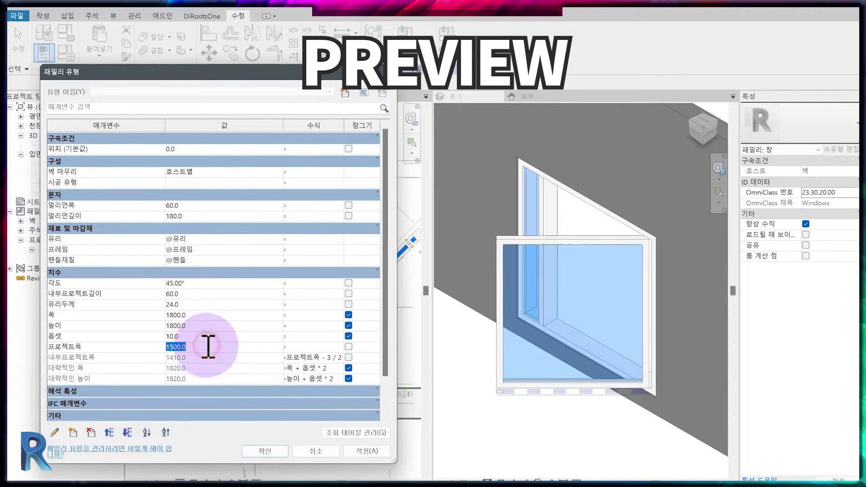
type("0")
left_click(367, 451)
Set the window width to 2700 and height to 2100, and apply.
left_click(209, 315)
type("2100")
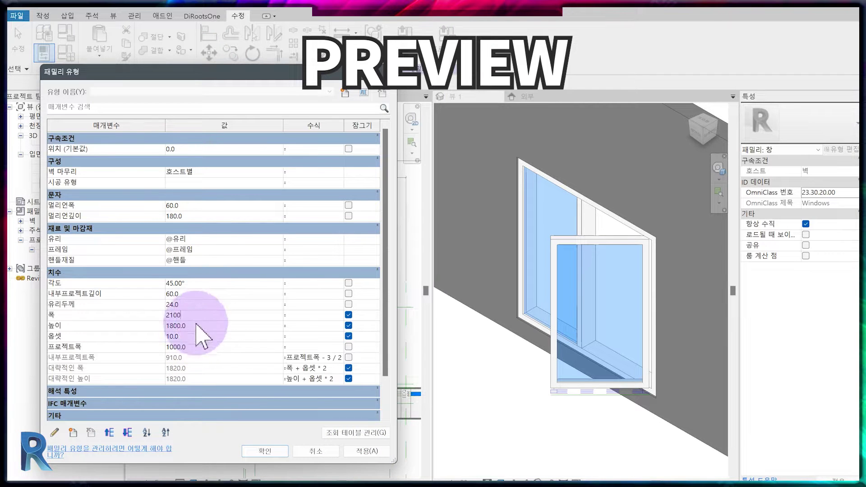
left_click_drag(183, 315, 148, 318)
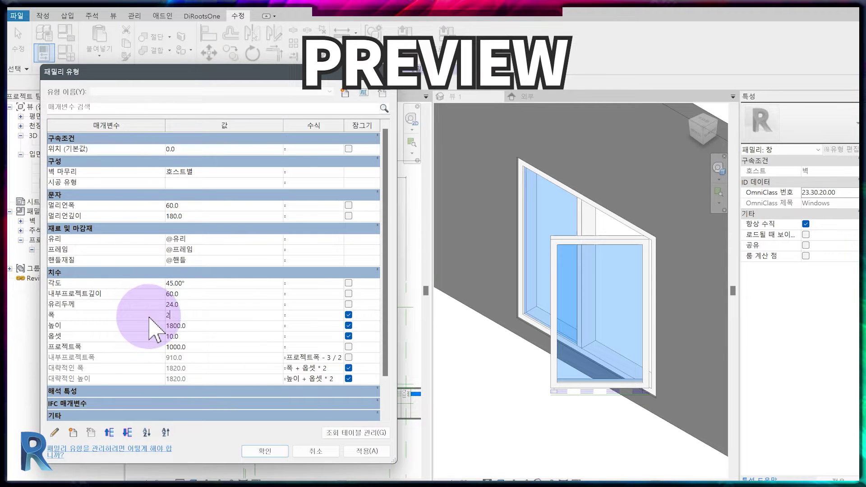
type("700.")
type("00")
left_click(211, 330)
type("2100")
left_click(366, 451)
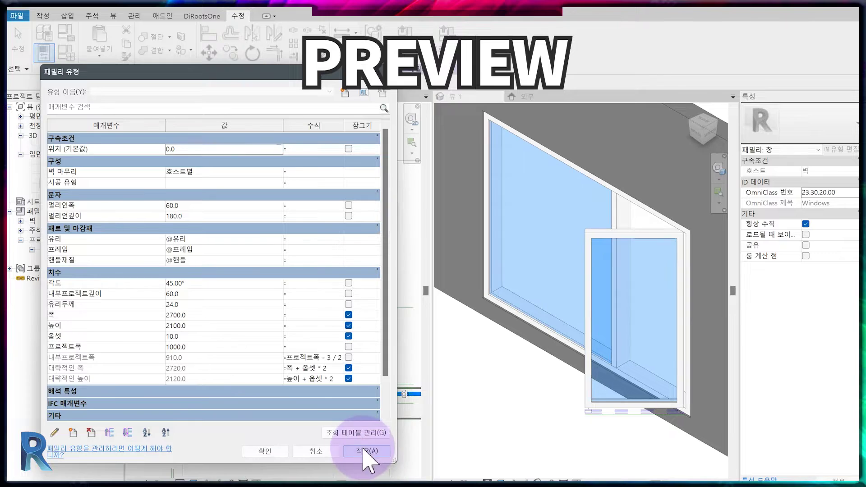
scroll(224, 409, "down", 3)
left_click(366, 452)
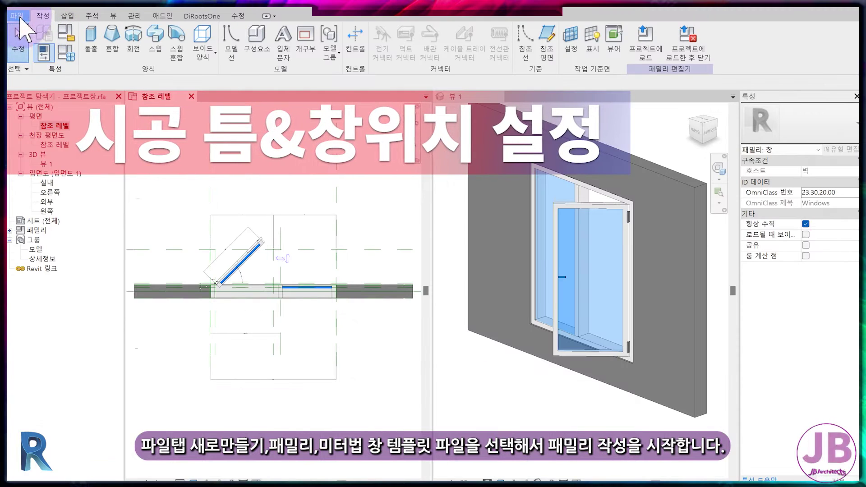
Start a new family from 미터법 창.rft and close the old family without saving.
left_click(17, 16)
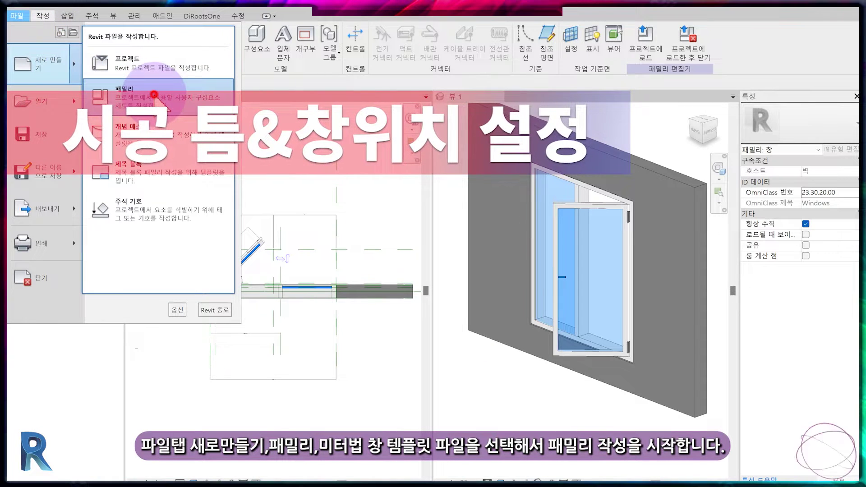
left_click(154, 96)
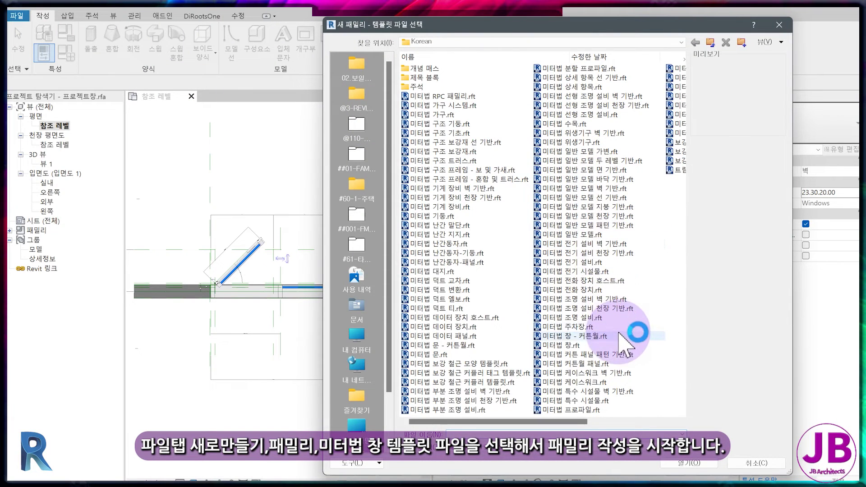
double_click(618, 344)
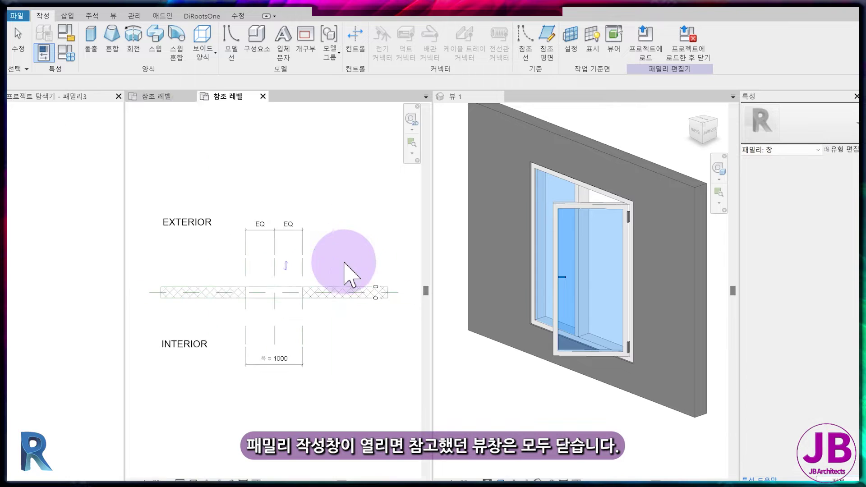
left_click(194, 97)
left_click(176, 261)
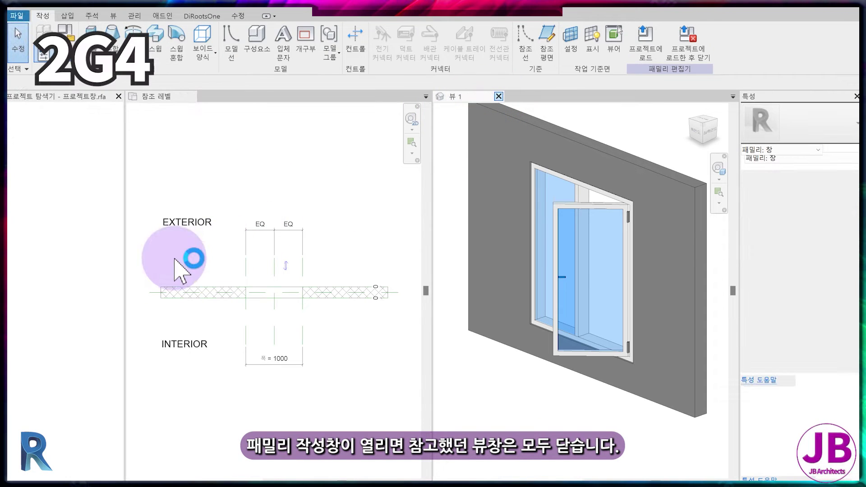
left_click(467, 258)
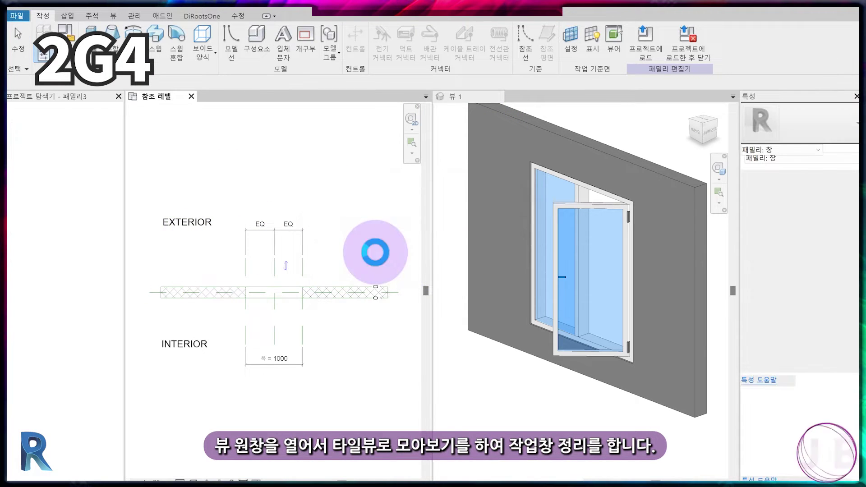
Open 3D view 뷰 1 and tile it beside the plan with WT.
left_click(14, 106)
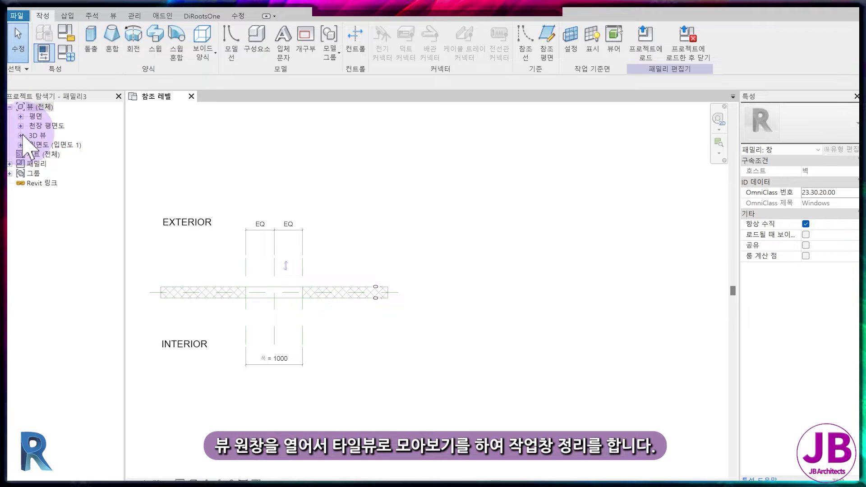
left_click(20, 136)
double_click(45, 145)
left_click(157, 97)
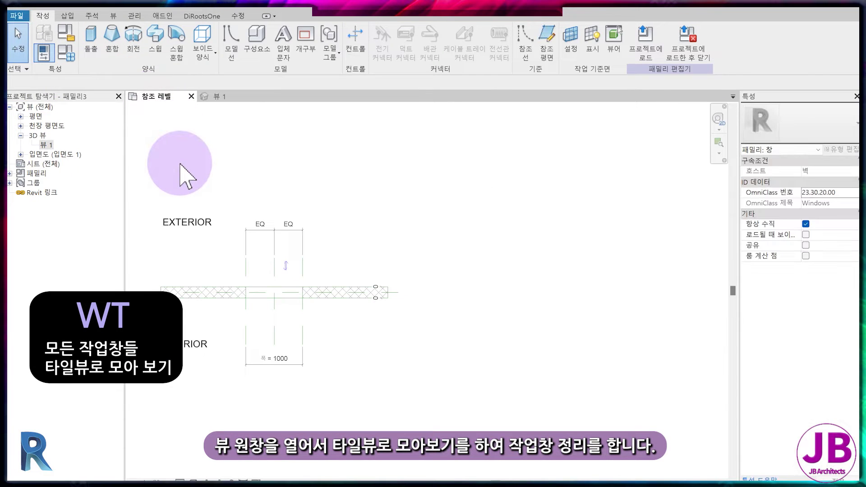
key("w")
key("t")
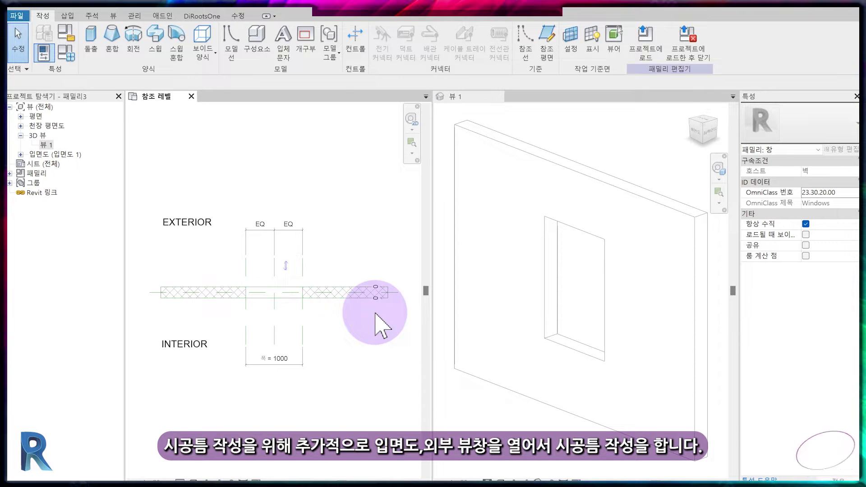
Open the exterior (외부) elevation view.
left_click(500, 253)
left_click(20, 155)
left_click(46, 164)
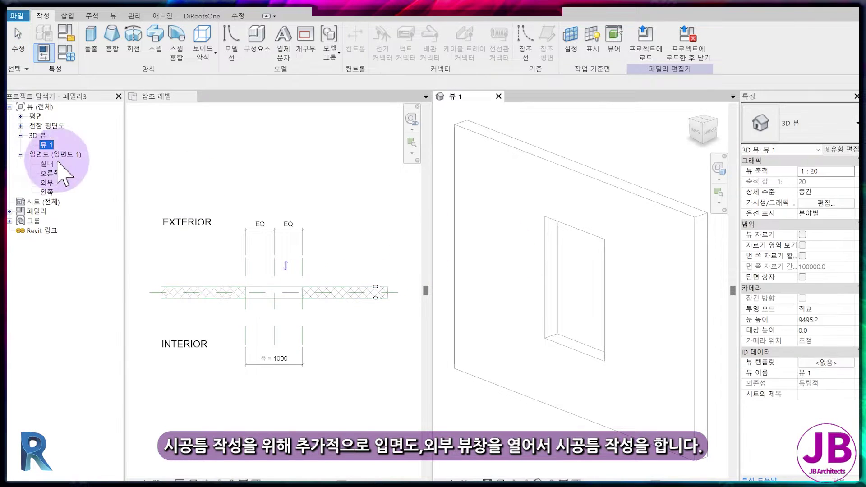
left_click(47, 183)
double_click(54, 183)
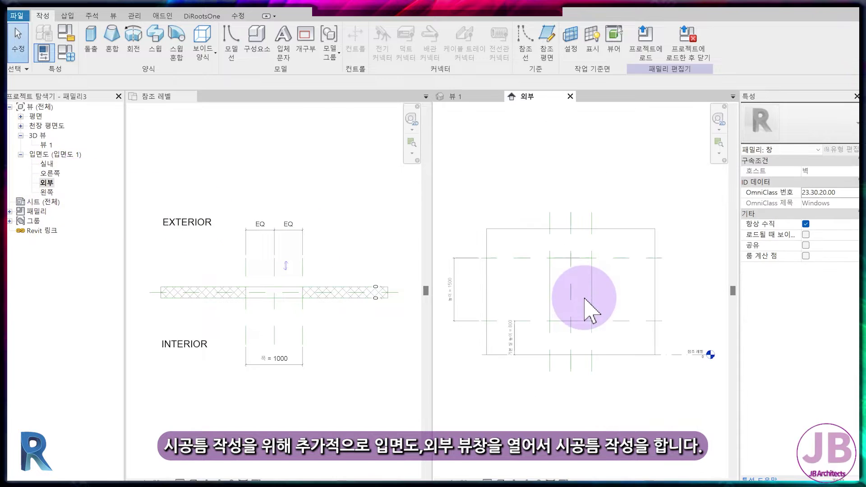
Draw reference planes offset 10 outside the window opening's existing planes.
left_click(558, 54)
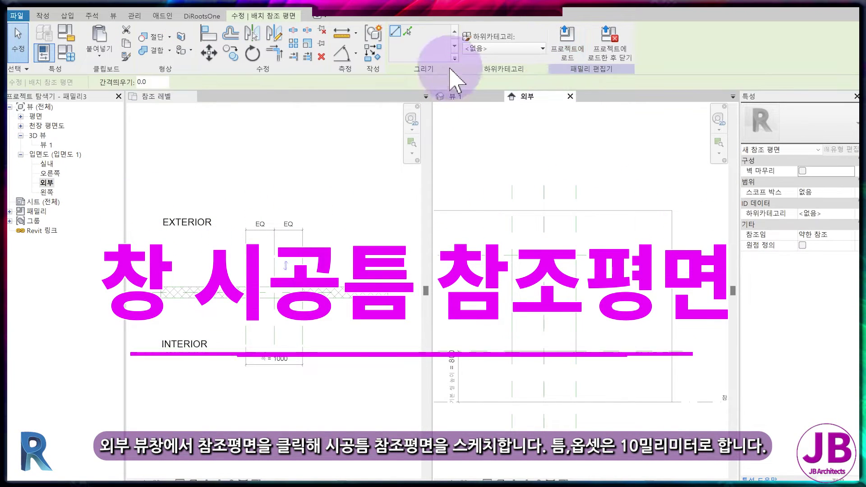
left_click(156, 83)
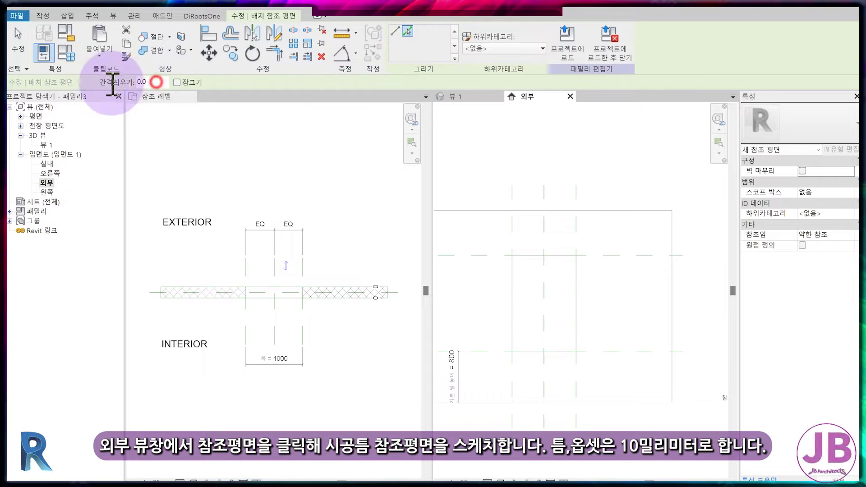
type("10")
left_click_drag(577, 351, 575, 254)
left_click(581, 254)
scroll(572, 352, "up", 5)
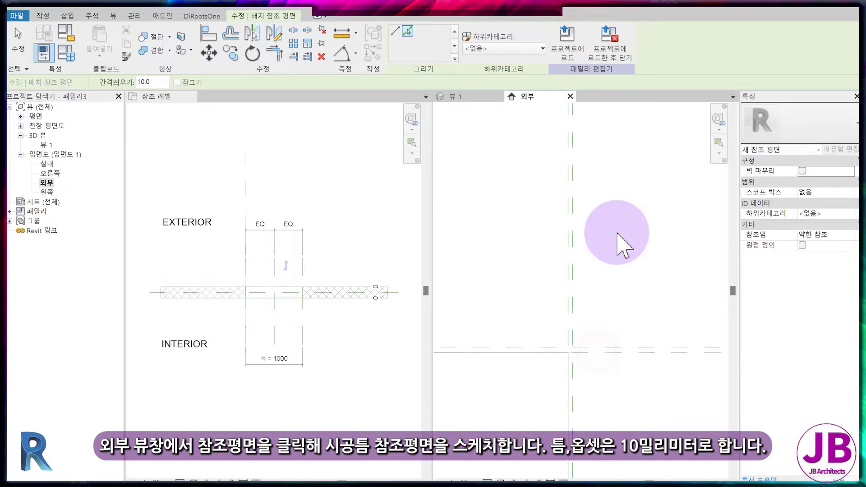
scroll(623, 246, "down", 2)
mouse_move(605, 350)
middle_mouse_down()
mouse_move(526, 264)
mouse_move(538, 319)
middle_mouse_up()
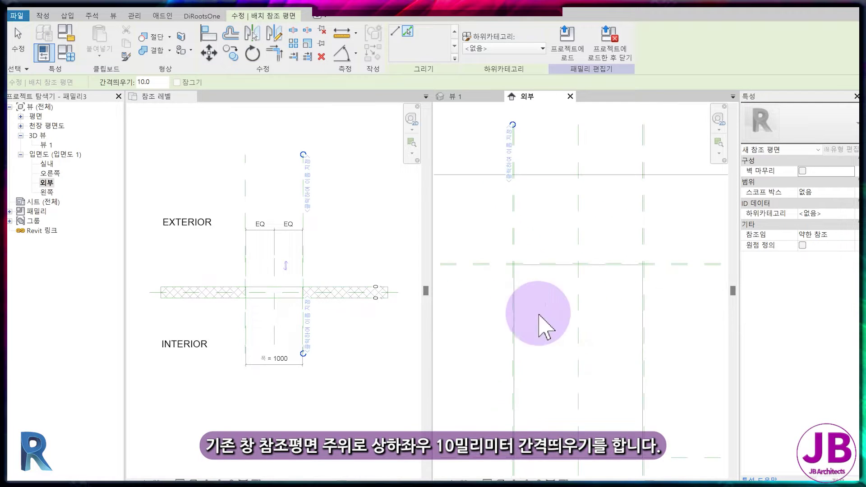
scroll(686, 377, "down", 2)
key("Escape")
scroll(632, 343, "up", 2)
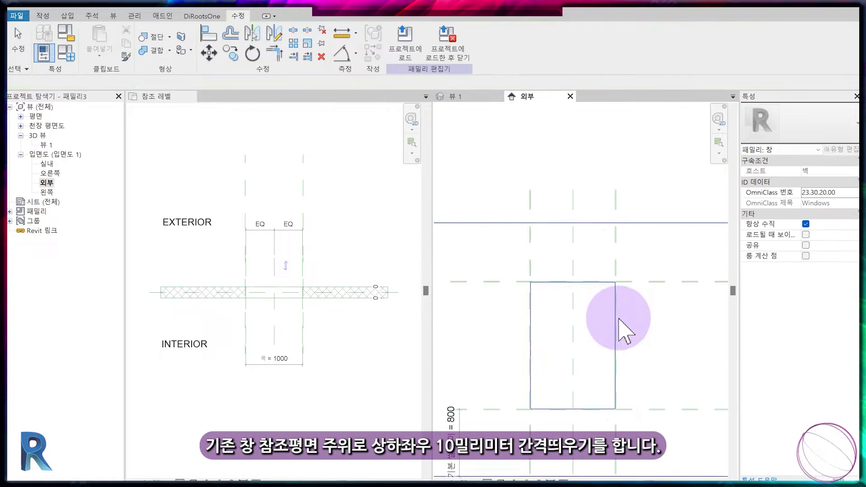
Tab-select the opening cut and enter Edit Sketch.
key("Tab")
left_click(616, 319)
left_click(402, 54)
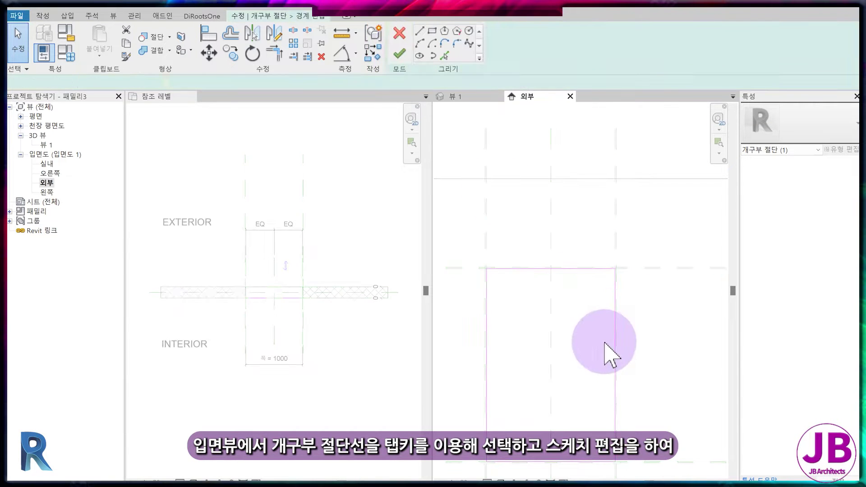
Align the opening cut's sketch edges to the 10 mm offset planes and finish the sketch.
key("a")
key("l")
scroll(594, 232, "up", 3)
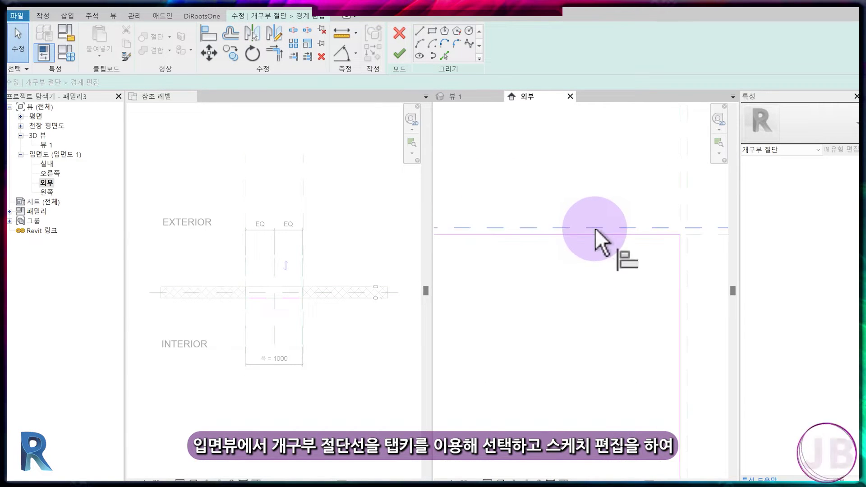
left_click(595, 229)
left_click(594, 235)
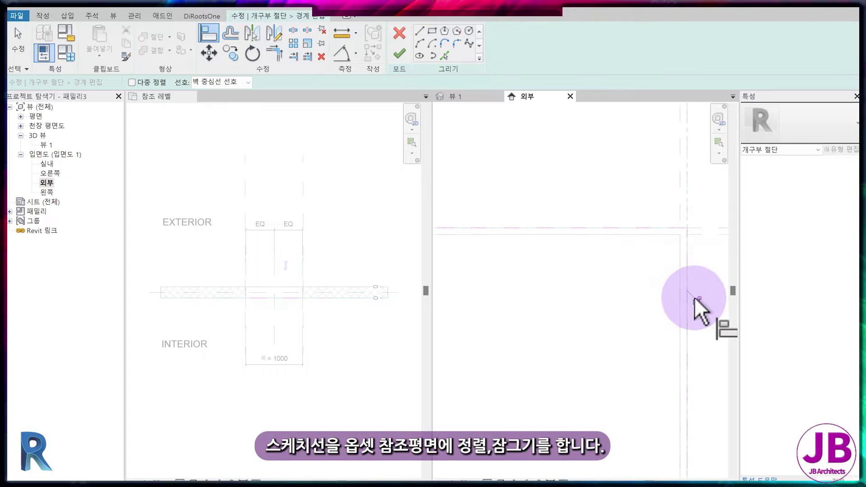
scroll(648, 251, "down", 3)
scroll(584, 402, "up", 3)
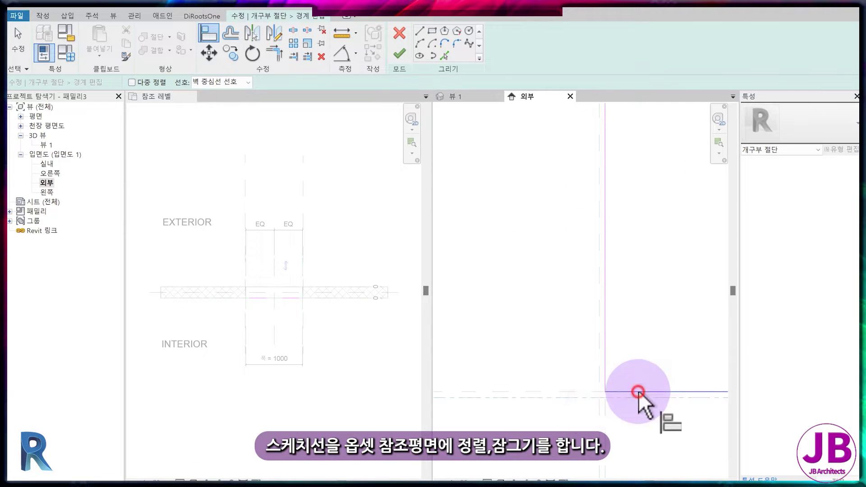
left_click(598, 349)
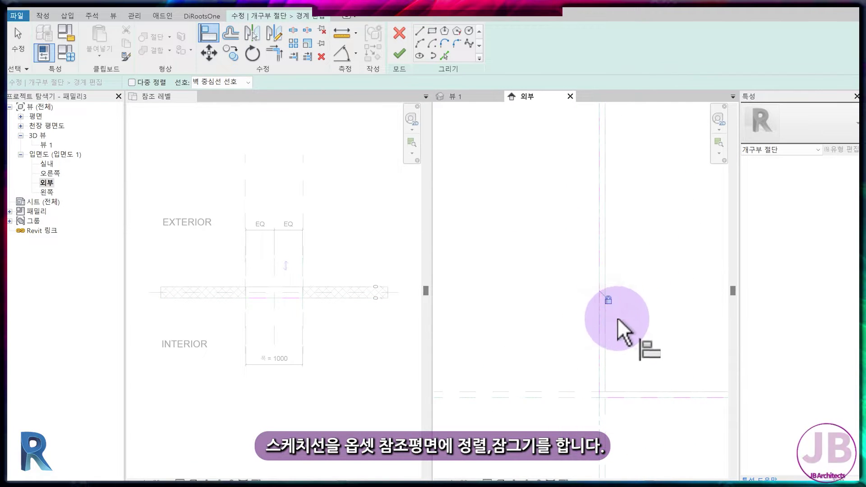
scroll(551, 367, "down", 4)
key("Escape")
key("Escape")
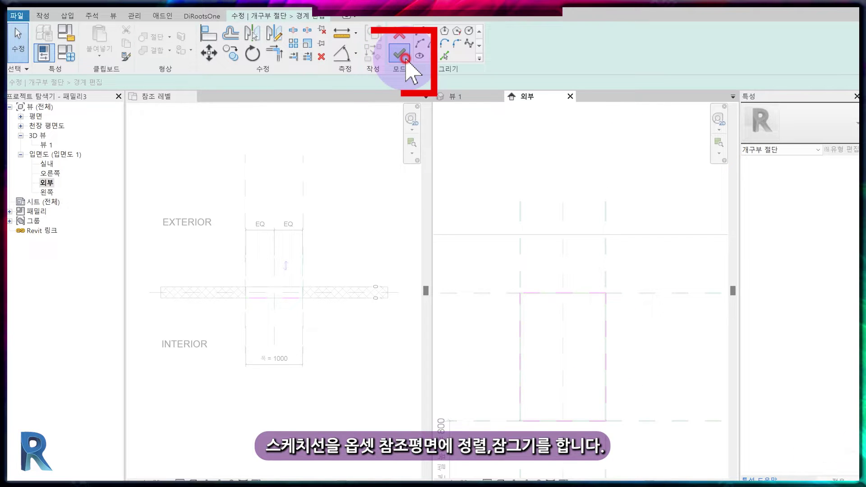
left_click(405, 59)
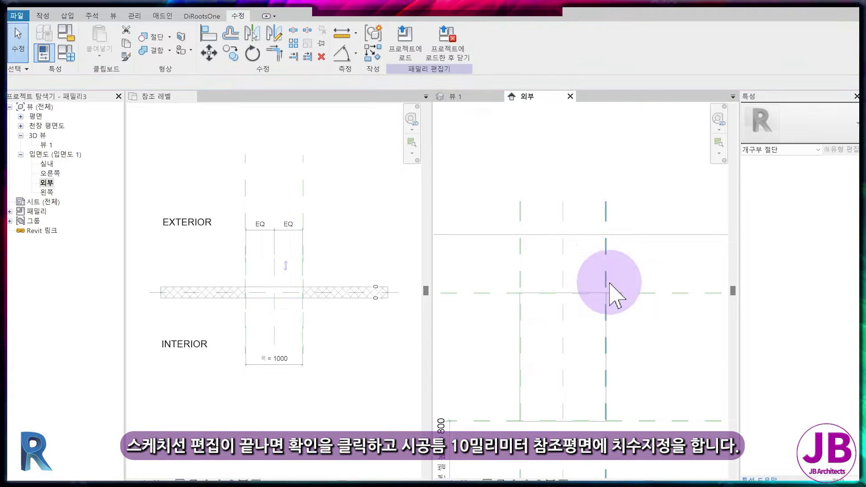
Place aligned 10 dimensions between each pair of offset reference planes.
scroll(606, 312, "up", 3)
key("d")
key("i")
left_click(582, 242)
left_click(591, 242)
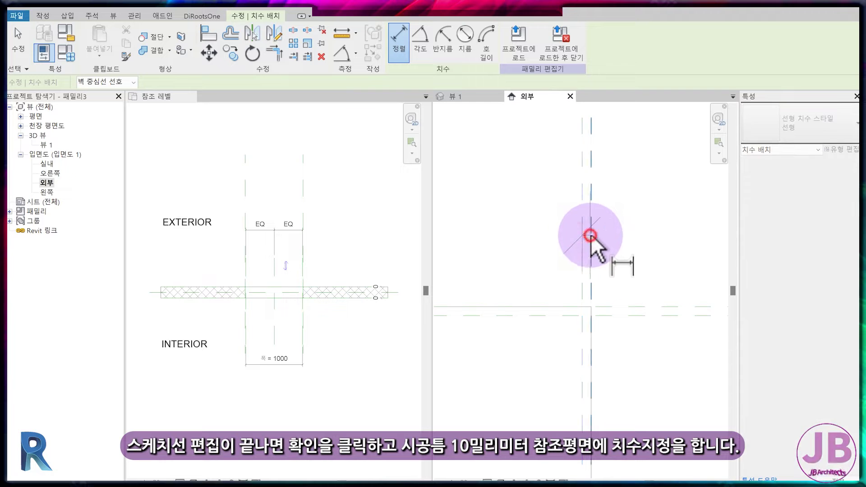
left_click(590, 225)
scroll(600, 383, "down", 2)
scroll(547, 309, "up", 3)
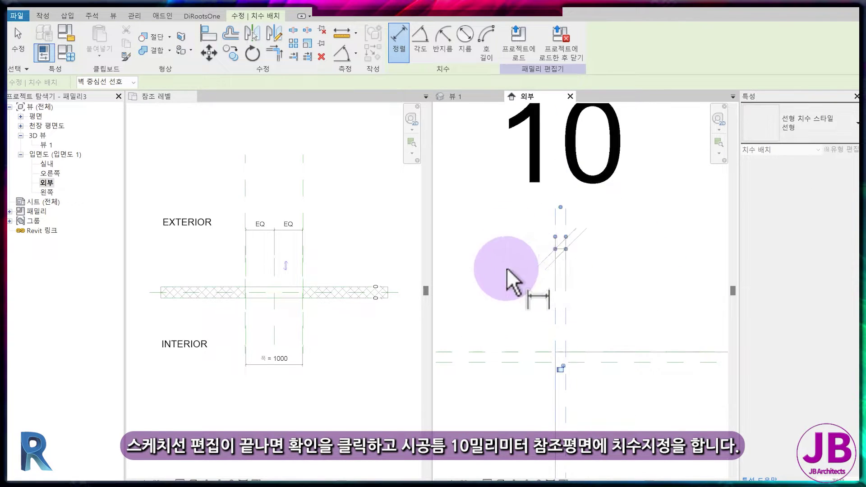
scroll(575, 320, "down", 2)
scroll(592, 322, "up", 3)
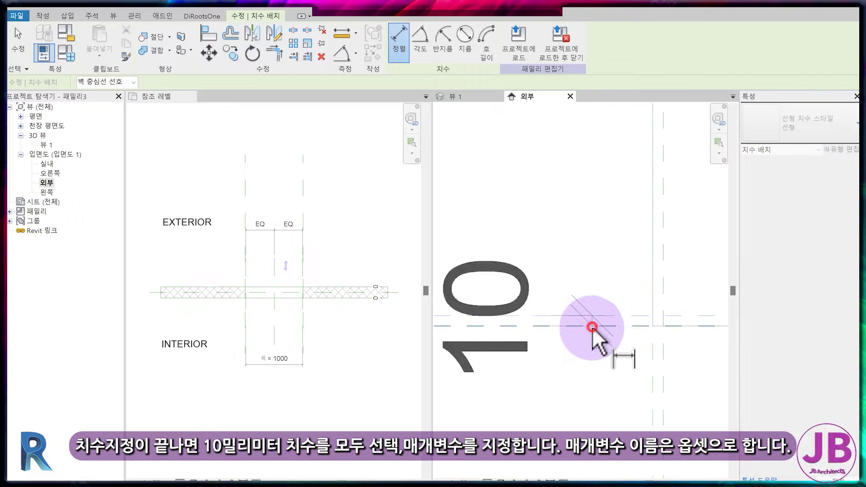
key("Escape")
key("Escape")
scroll(585, 381, "down", 2)
Label the selected 10 dimensions with a new type parameter 옵셋.
left_click(562, 362)
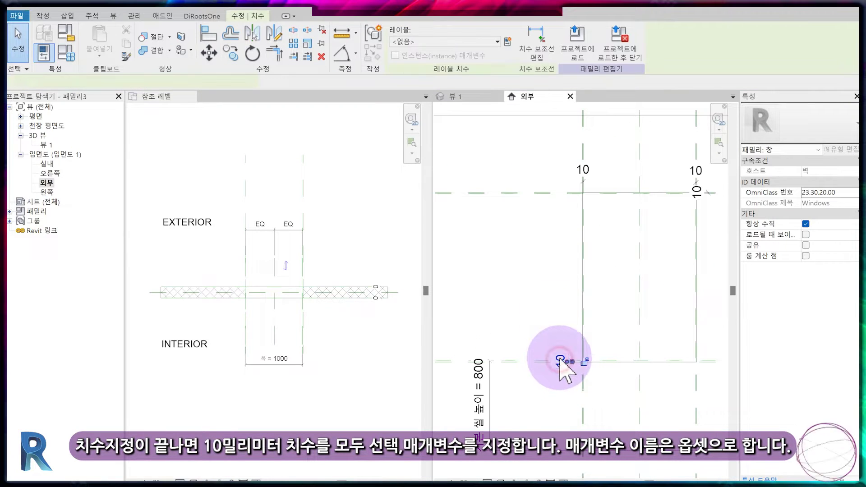
left_click(583, 171, "ctrl")
left_click(691, 168, "ctrl")
left_click(507, 41)
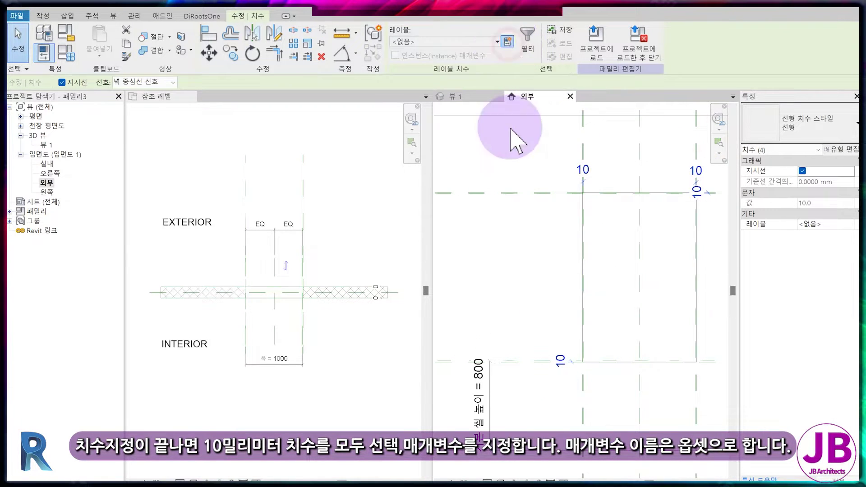
type("옵셋")
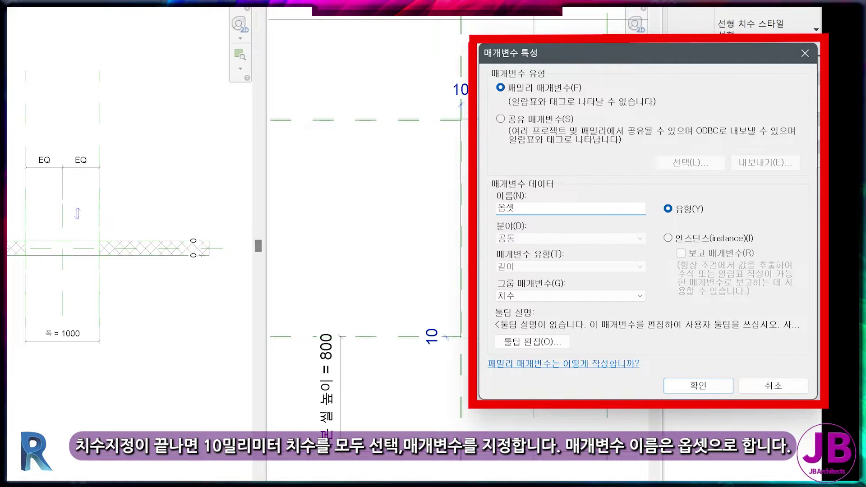
left_click(698, 385)
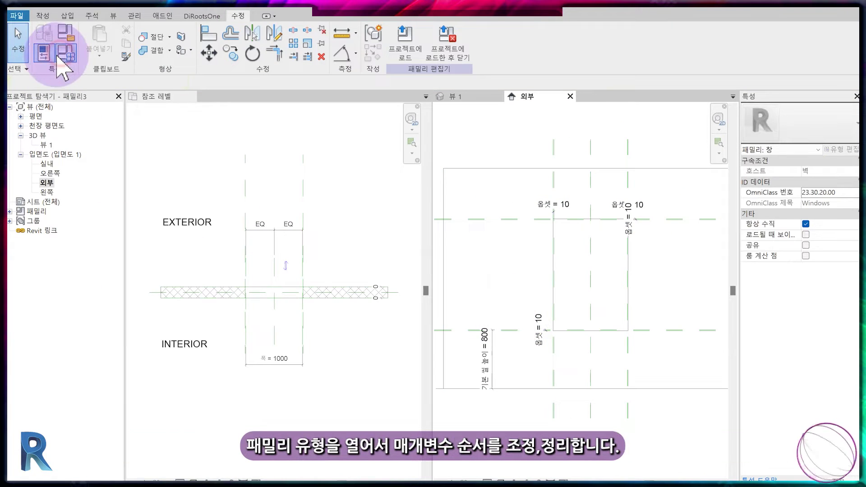
left_click(58, 56)
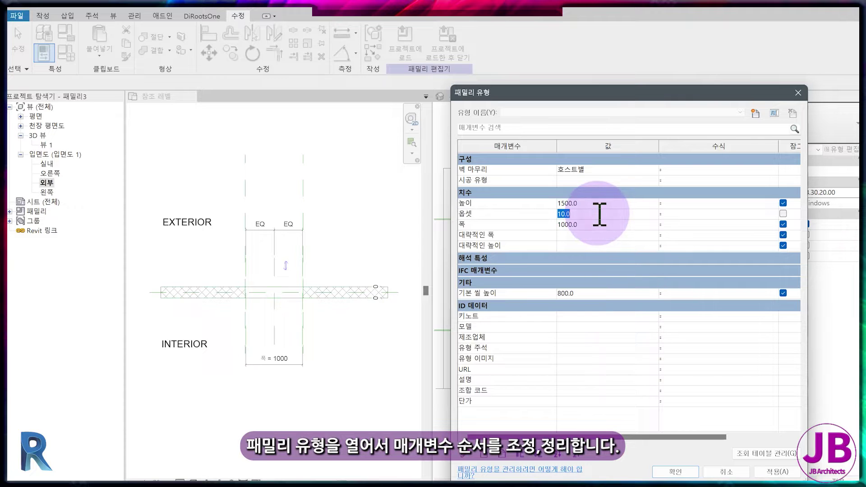
Move 옵셋 and 폭 above 높이, set 폭 to 1800, and apply.
left_click(483, 214)
left_click(514, 453)
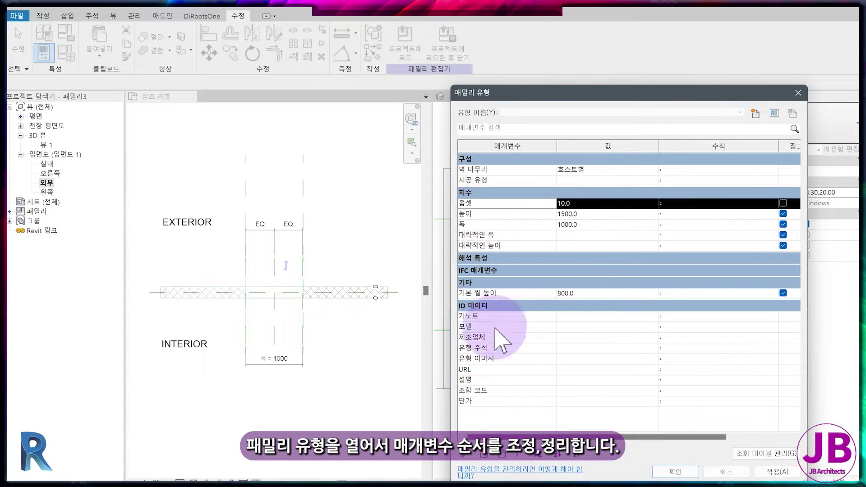
left_click(501, 225)
left_click(515, 454)
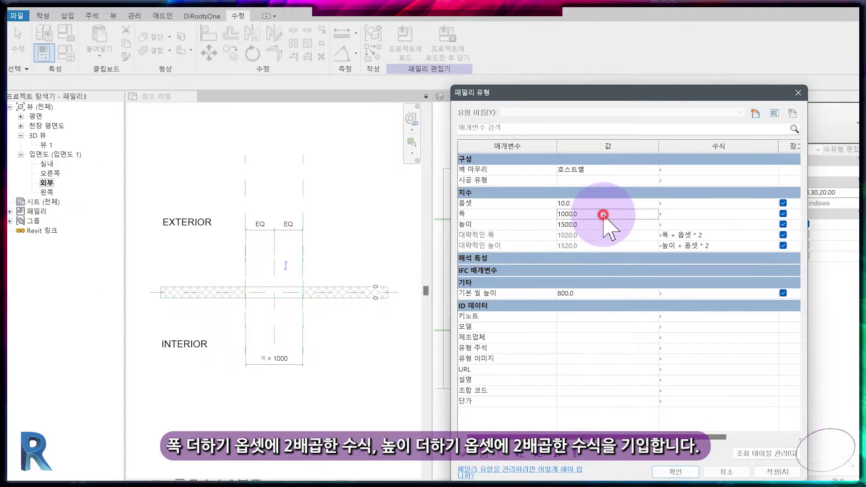
type("1800")
key("Return")
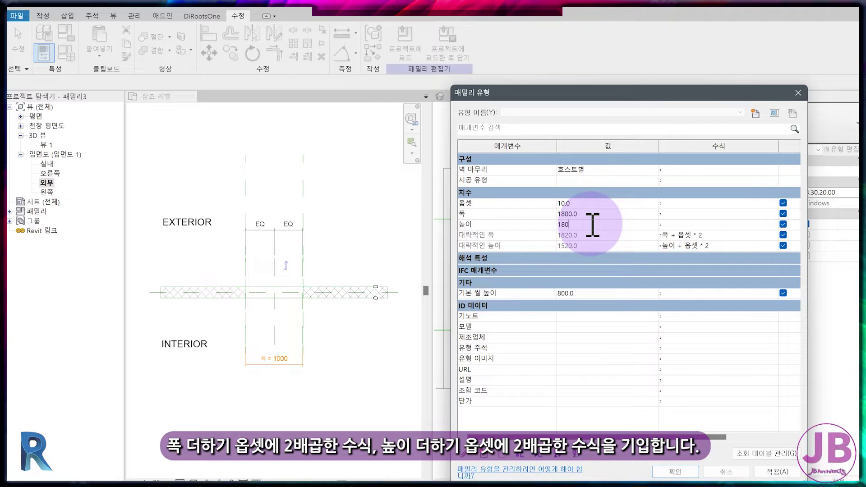
left_click(782, 474)
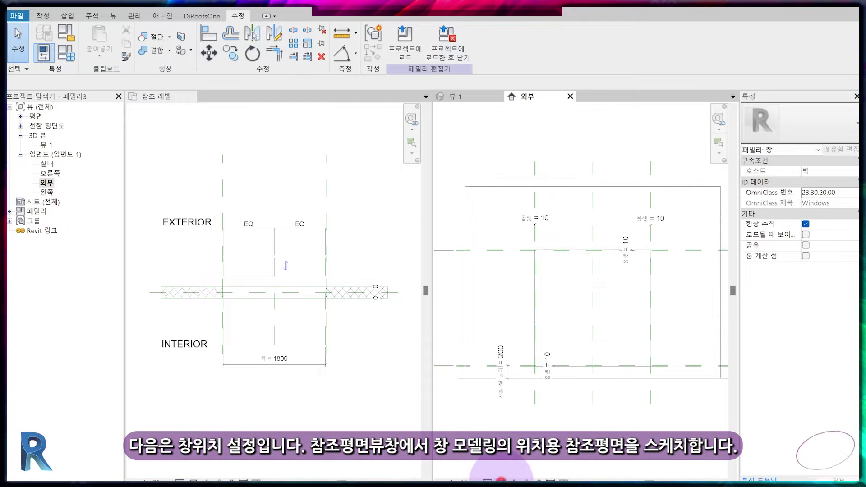
right_click(500, 479)
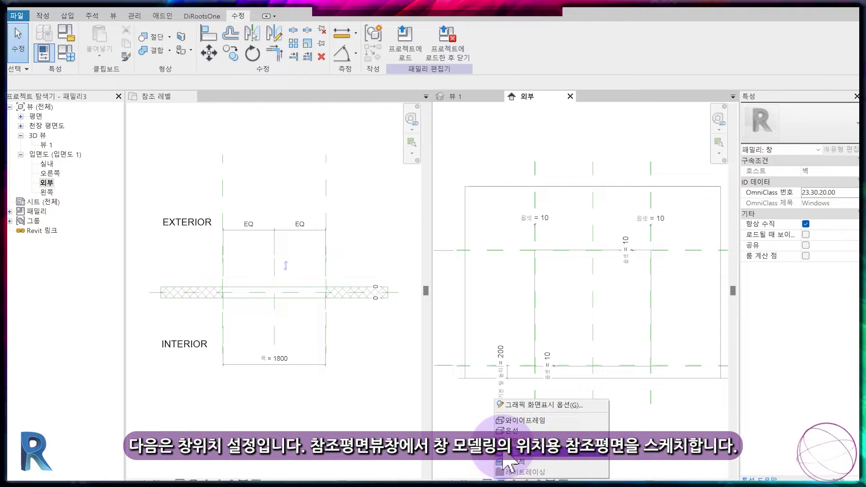
Shade the elevation and start Pick Lines reference planes in the Ref. Level plan.
left_click(533, 435)
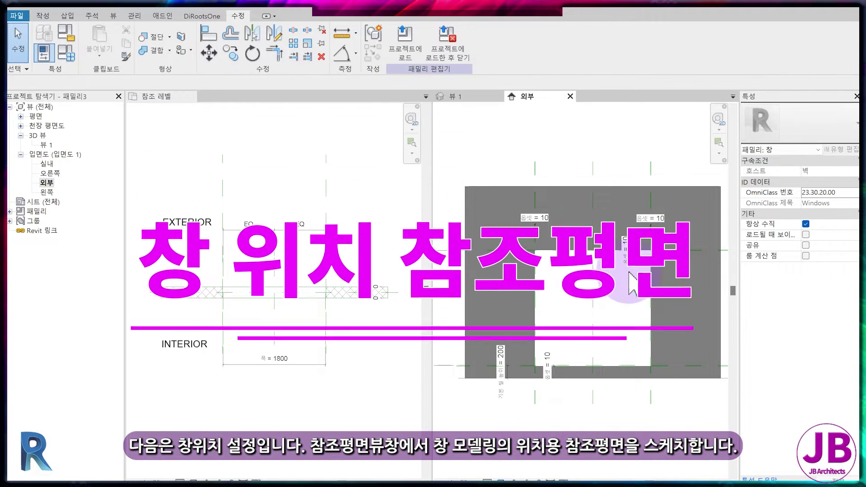
left_click(309, 245)
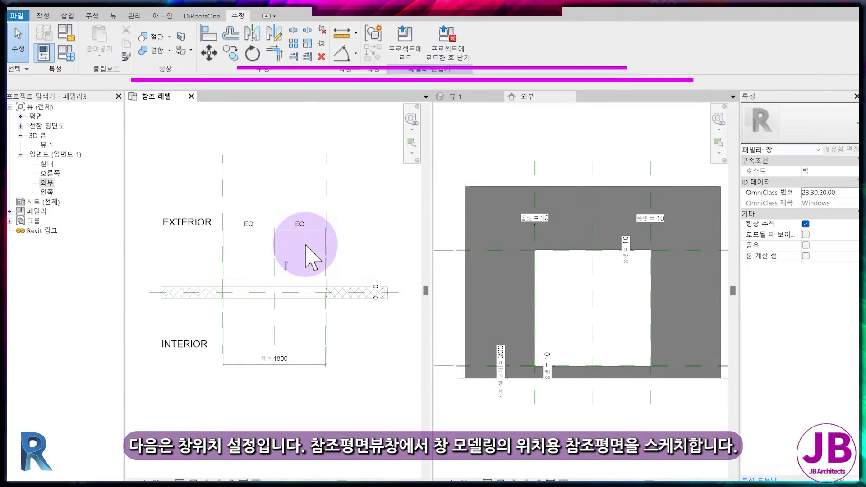
left_click(43, 16)
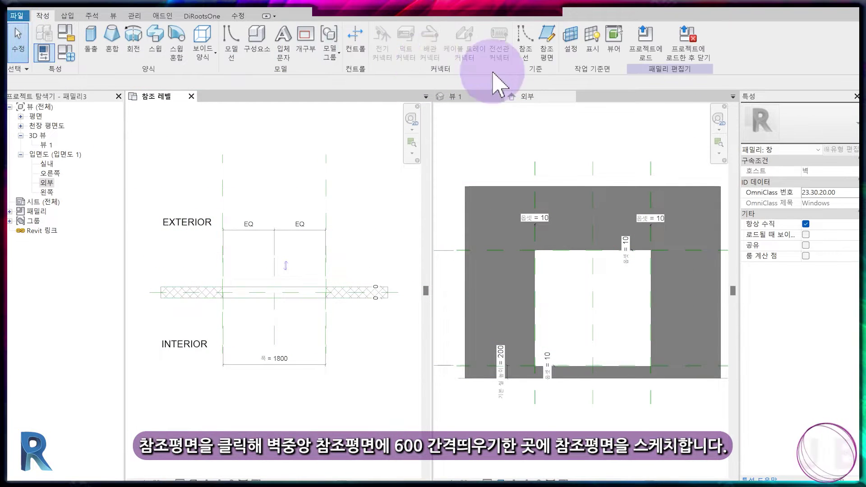
left_click(548, 42)
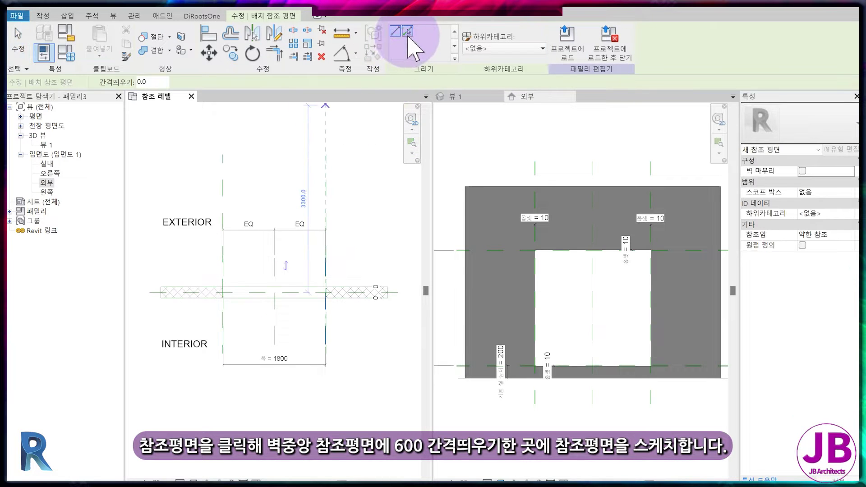
left_click(407, 32)
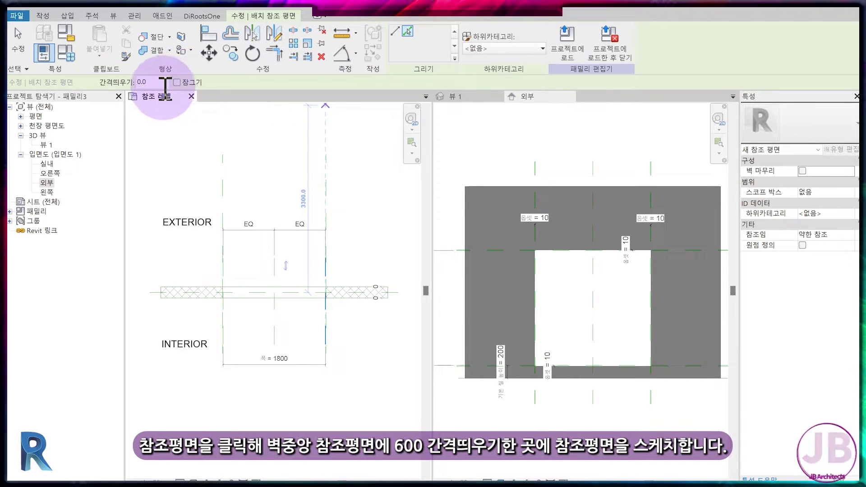
Offset reference planes 600 and 300 from the wall centre plane toward the exterior.
double_click(166, 84)
type("600")
left_click(160, 293)
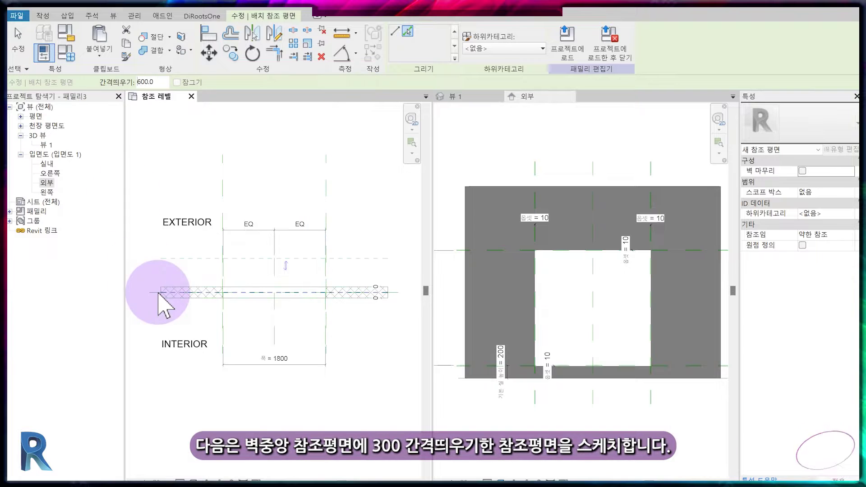
left_click(153, 293)
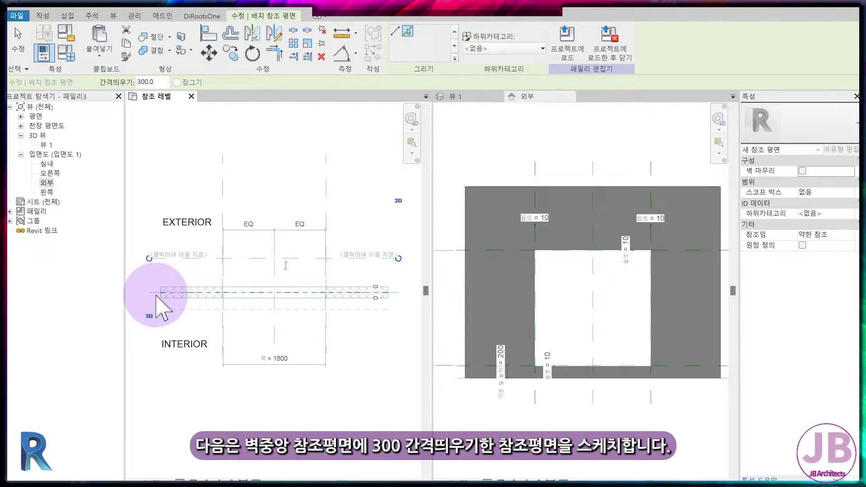
scroll(156, 301, "up", 3)
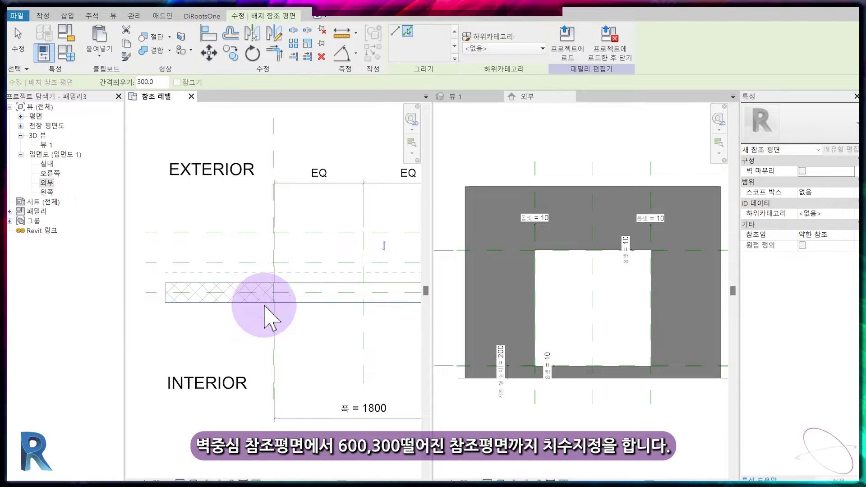
key("Escape")
key("Escape")
scroll(261, 309, "down", 3)
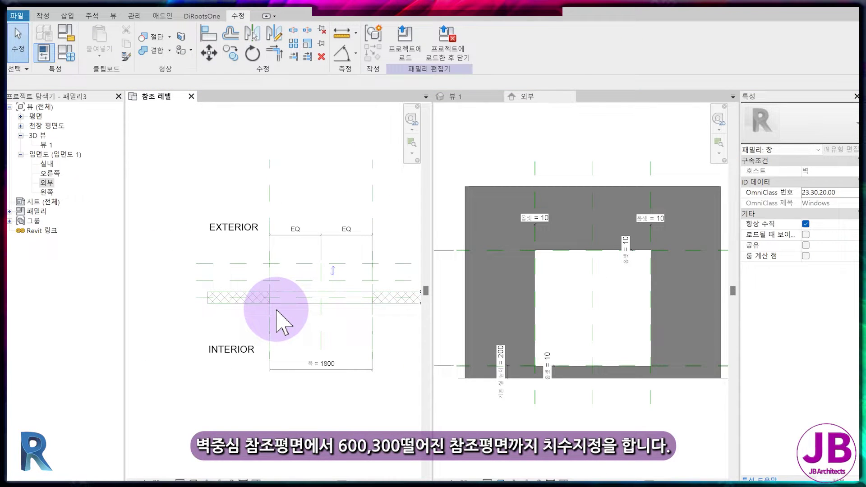
key("d")
key("i")
left_click(199, 299)
Place the 300 dimension and label the 600 dimension 고정거리 in group 기타.
scroll(175, 283, "up", 2)
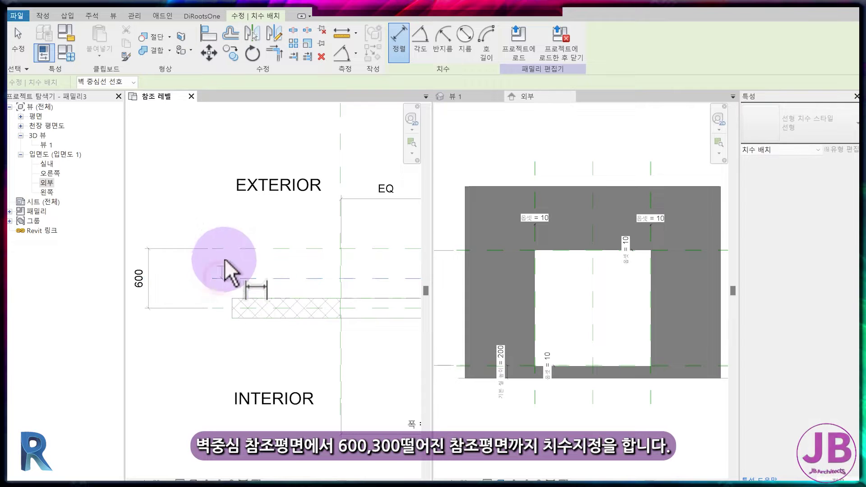
left_click(180, 261)
key("Escape")
left_click(148, 266)
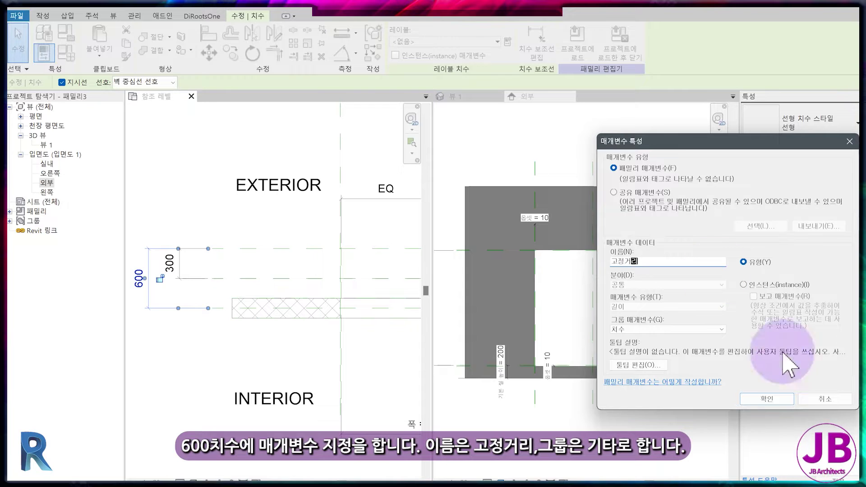
left_click(668, 330)
scroll(658, 226, "up", 5)
scroll(653, 201, "up", 3)
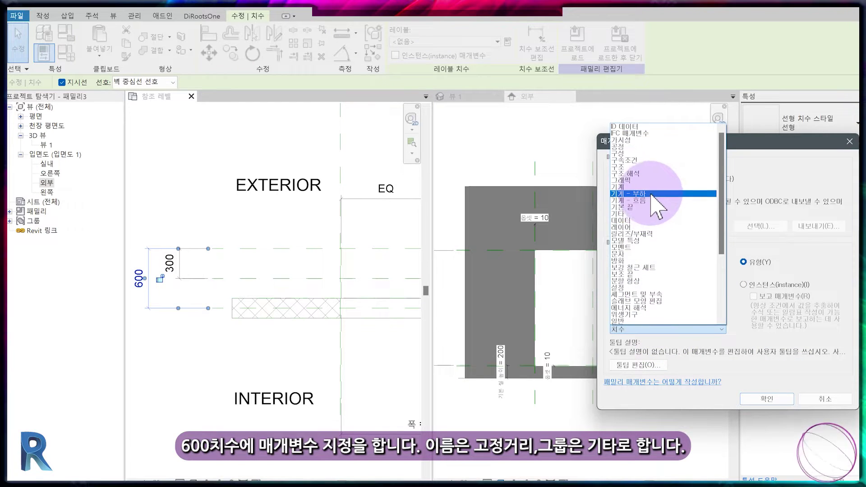
left_click(652, 214)
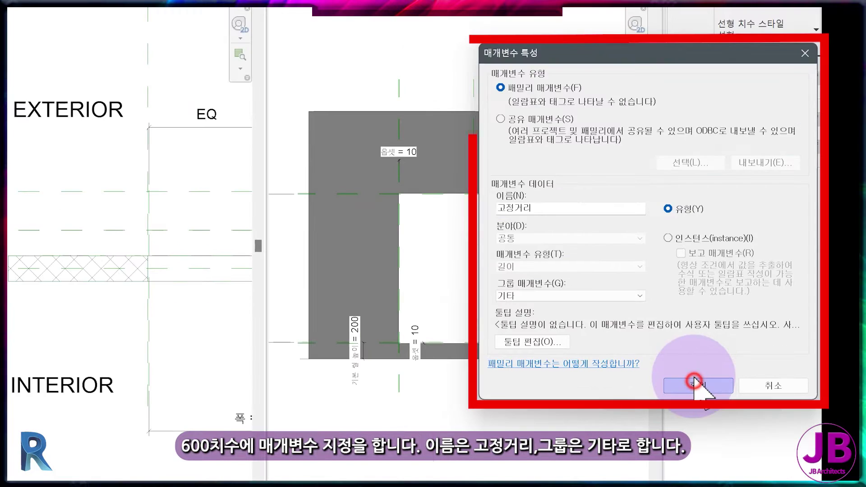
left_click(695, 383)
Label the 300 dimension with type parameter 거리 in group 기타.
left_click(172, 266)
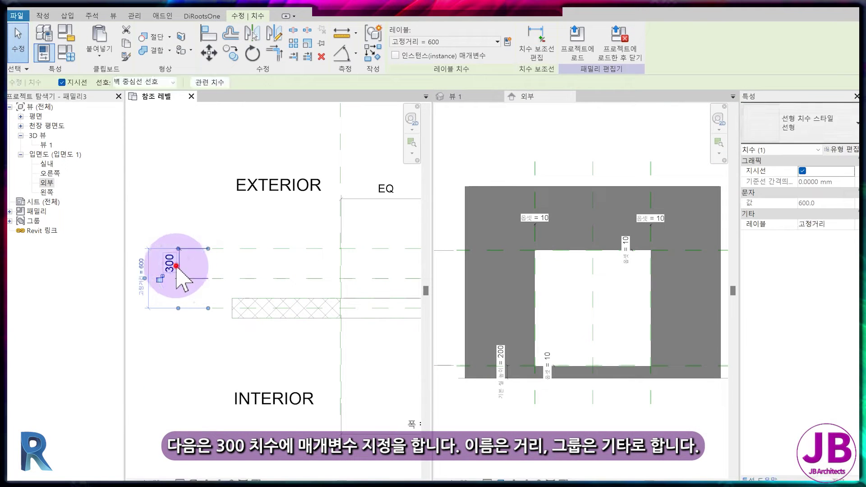
left_click(660, 261)
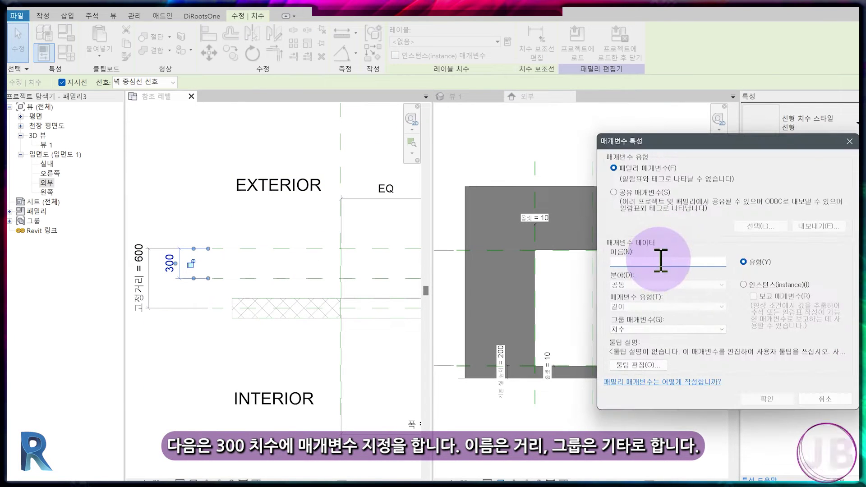
type("거리")
left_click(666, 331)
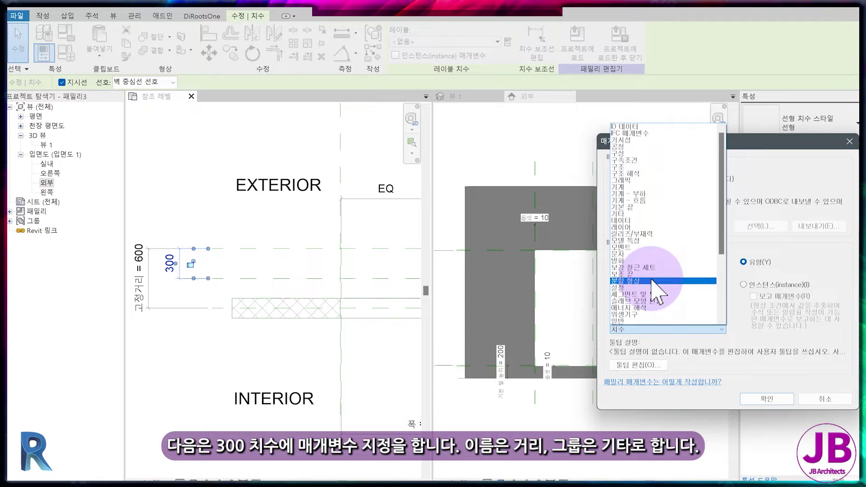
left_click(641, 214)
left_click(764, 400)
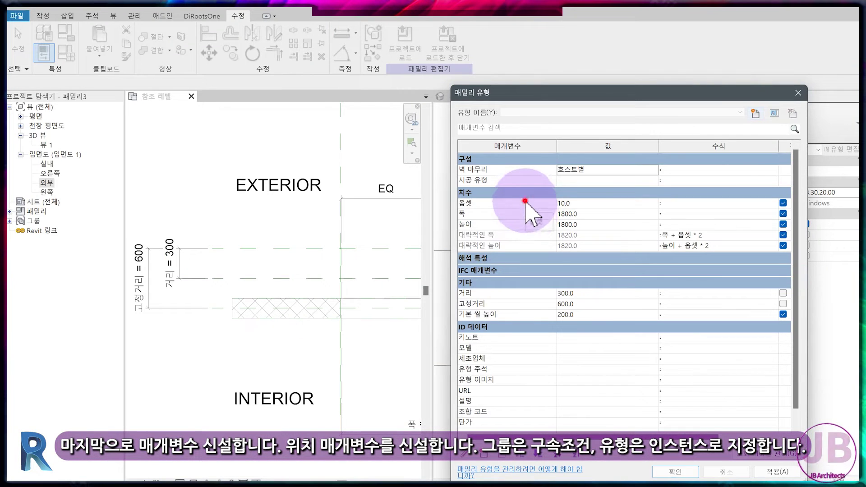
Create the instance parameter 위치 grouped under Constraints.
left_click(486, 463)
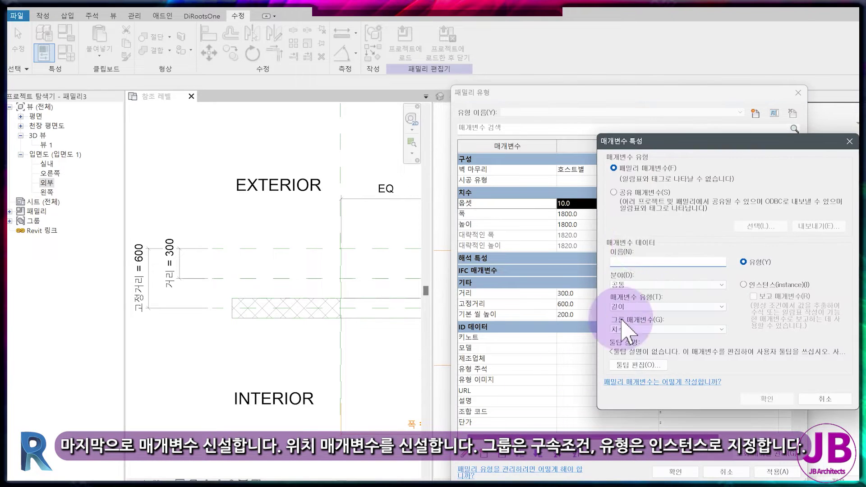
type("위치")
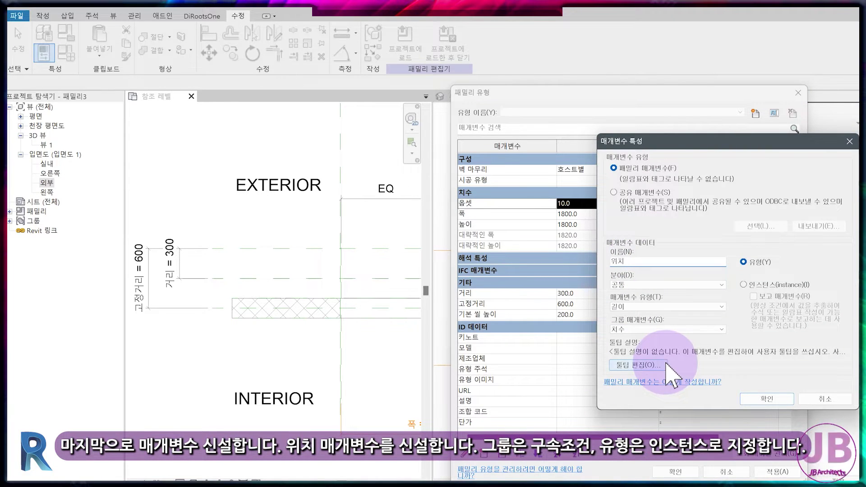
left_click(668, 329)
left_click(646, 174)
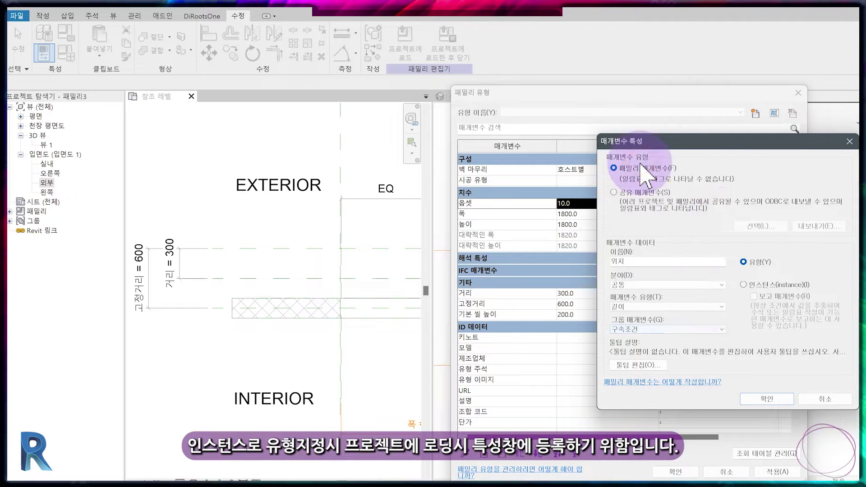
left_click(744, 284)
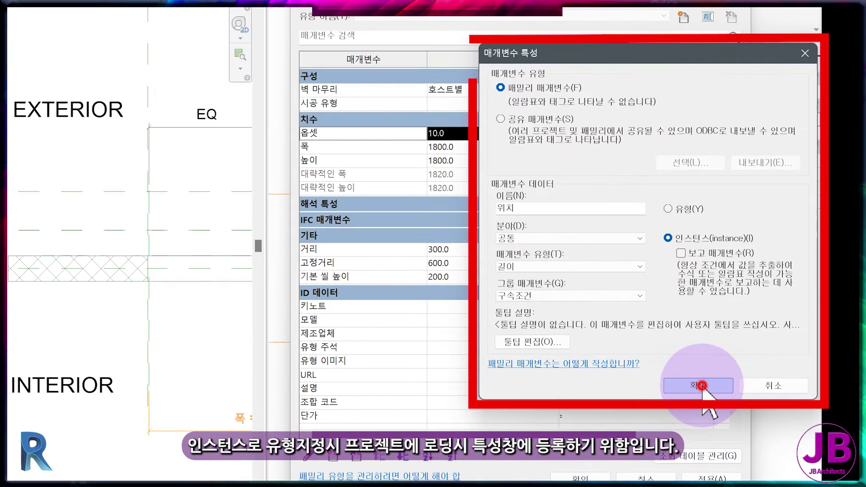
left_click(702, 385)
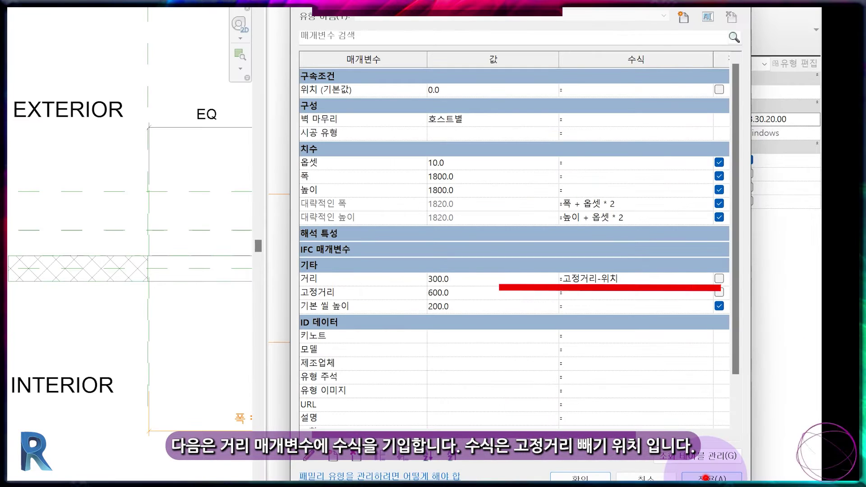
Give 거리 the formula 고정거리-위치 and set 위치 to 300.
left_click(706, 478)
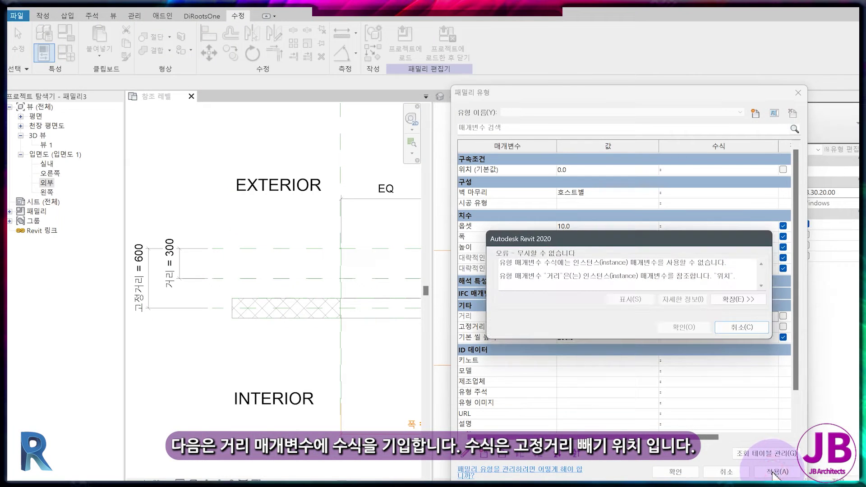
left_click(751, 329)
left_click(573, 171)
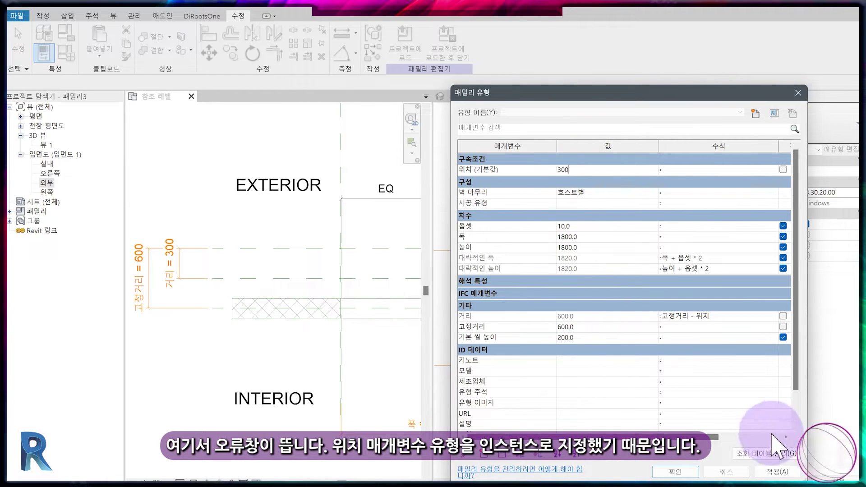
left_click(509, 451)
Change 거리 to an instance parameter and apply the Family Types changes.
left_click(745, 285)
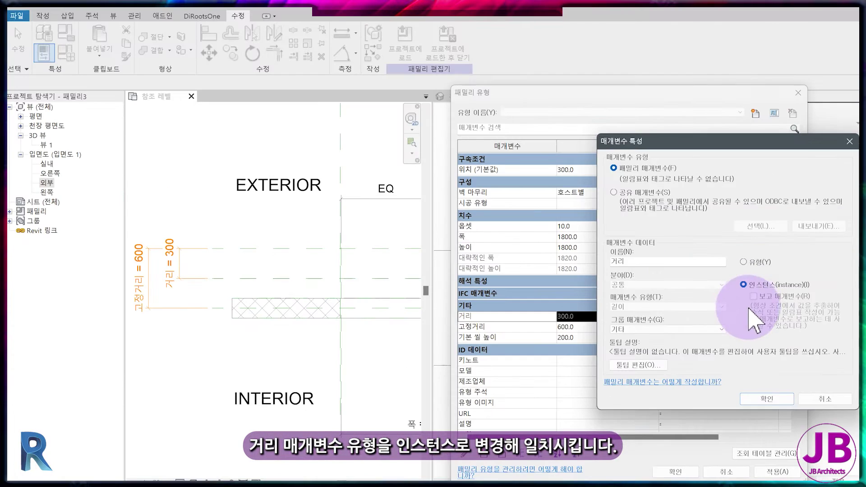
left_click(770, 398)
left_click(478, 326)
left_click(767, 472)
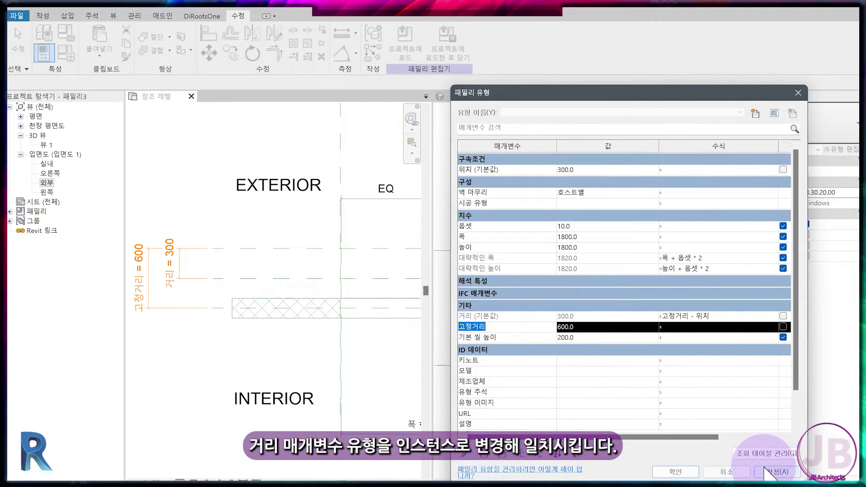
left_click(767, 470)
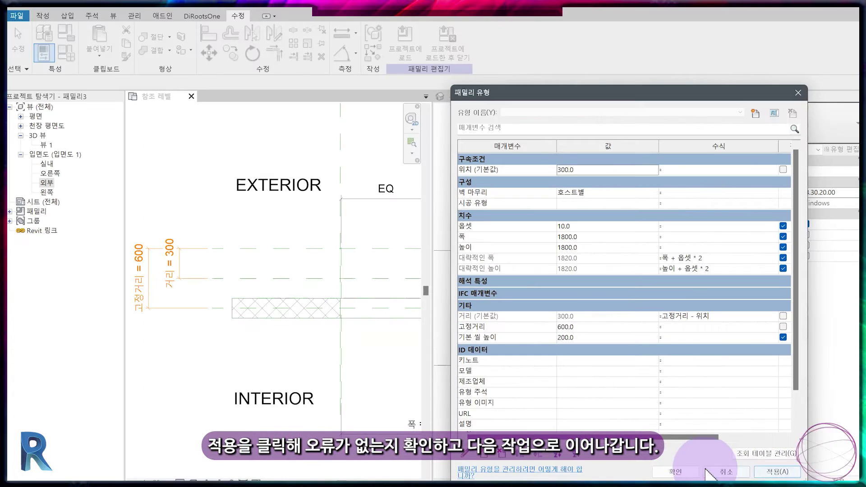
left_click(708, 478)
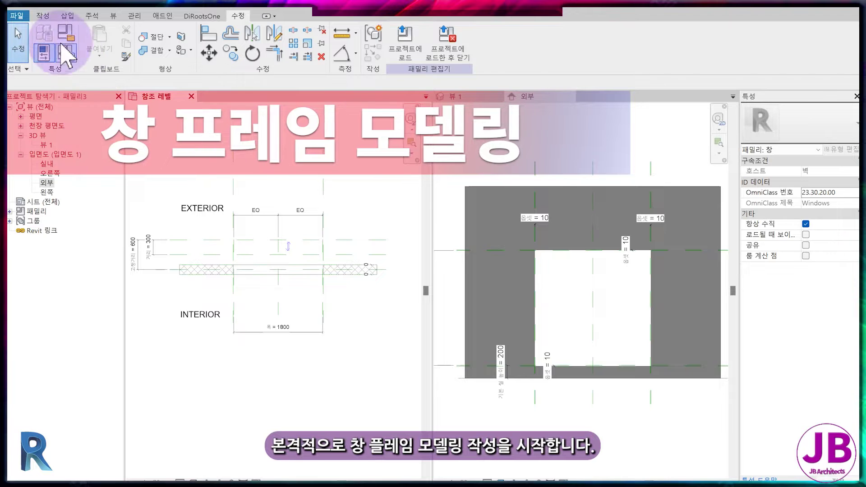
Add a vertical reference plane offset 600 from the opening's left edge.
left_click(547, 41)
scroll(243, 270, "up", 2)
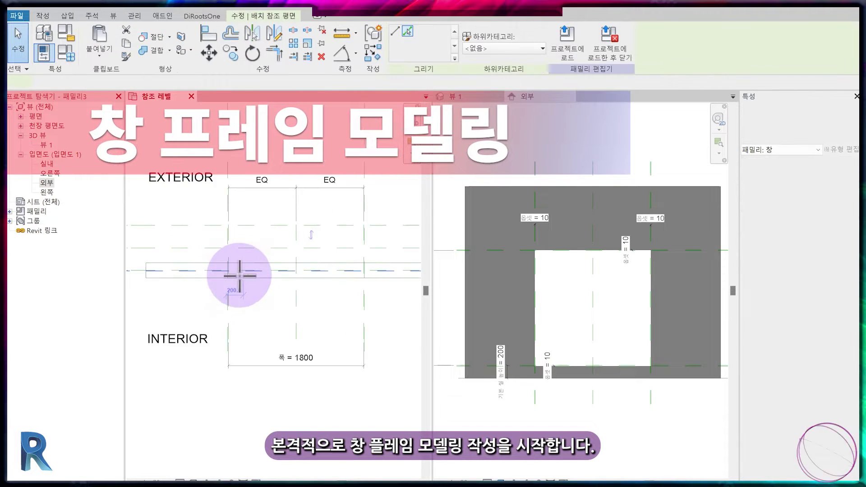
left_click(407, 30)
double_click(145, 82)
type("600")
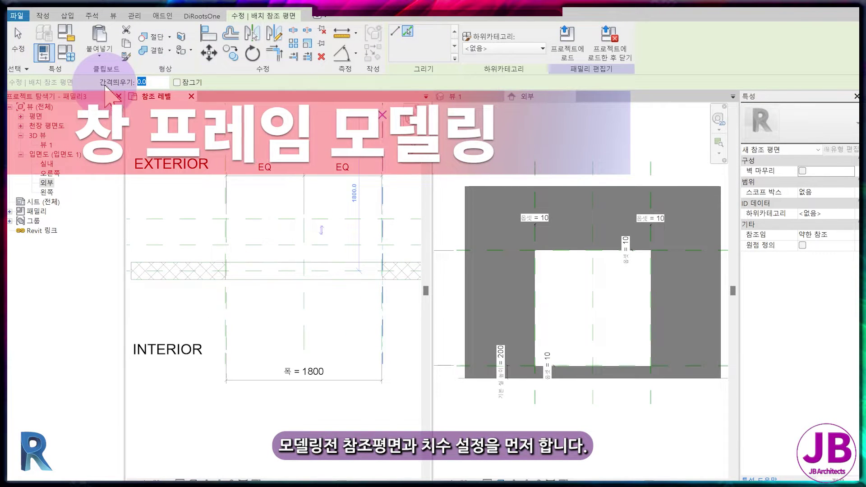
key("Return")
scroll(290, 368, "up", 2)
scroll(277, 364, "up", 2)
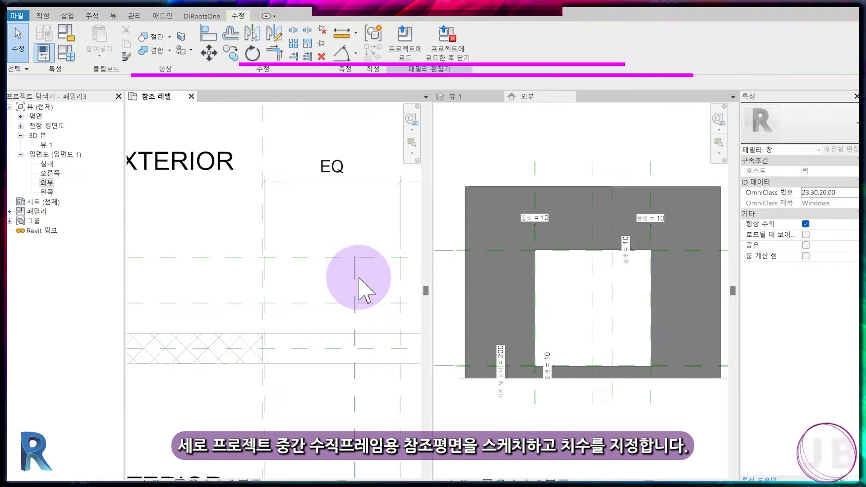
Dimension the new plane with a 600 aligned dimension using DI.
key("d")
key("i")
left_click(266, 269)
left_click(356, 246)
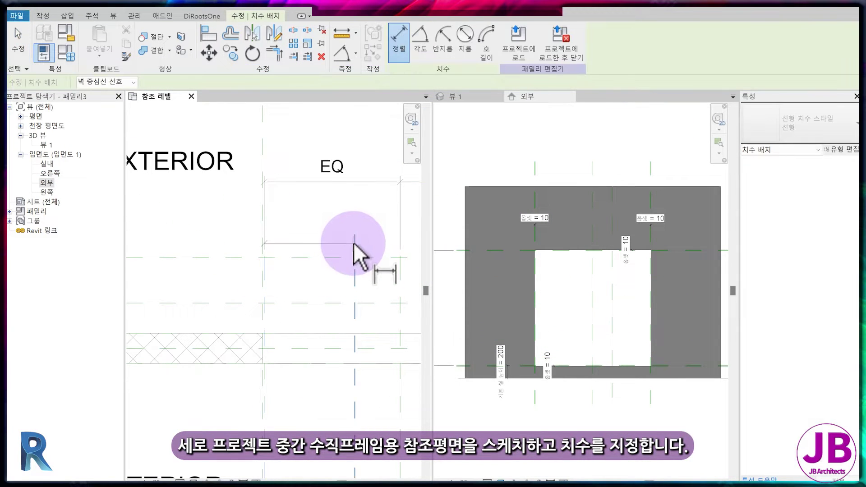
left_click(331, 220)
key("Escape")
key("Escape")
scroll(339, 293, "down", 2)
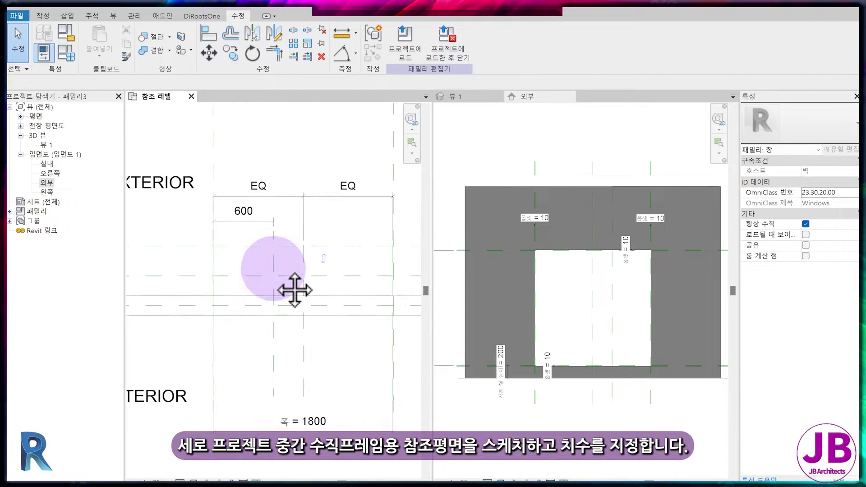
Name the window-position reference plane CEN.
left_click(244, 276)
left_click(826, 216)
type("CEN")
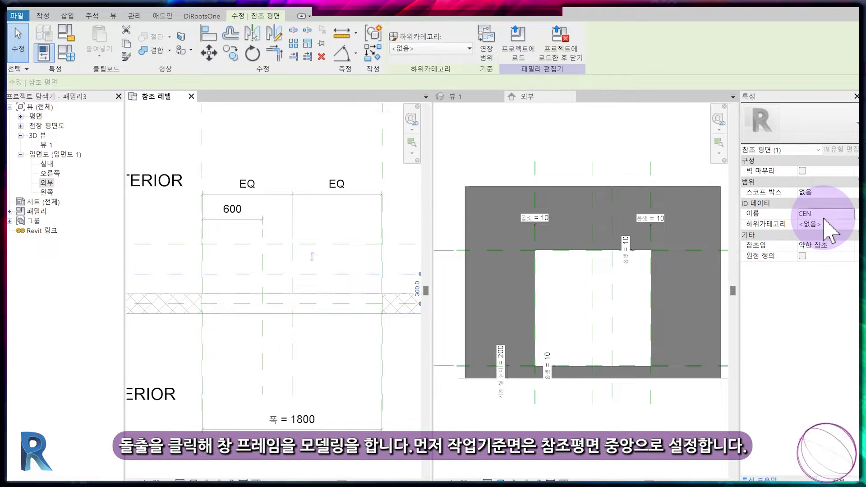
left_click(151, 152)
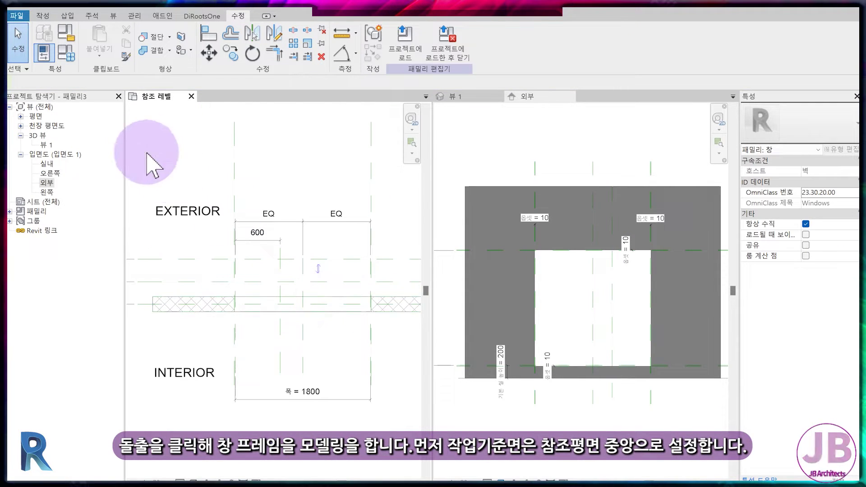
Start a sweep with Reference Plane : CEN as its work plane.
left_click(44, 16)
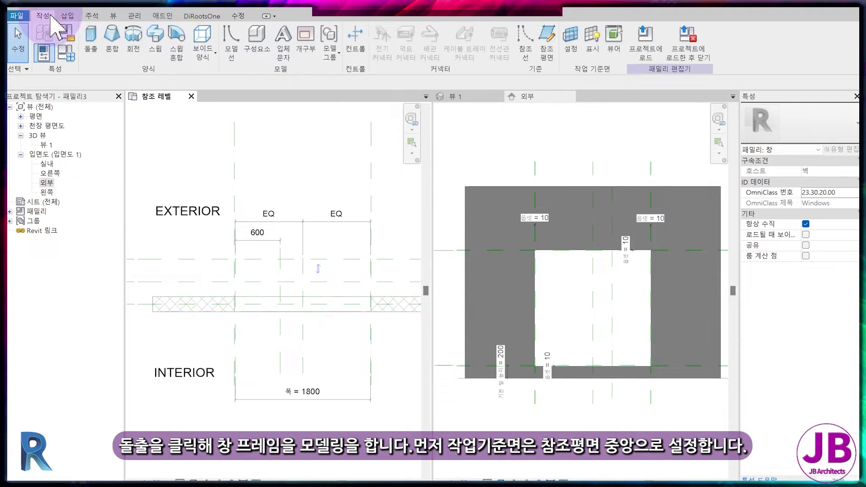
left_click(163, 42)
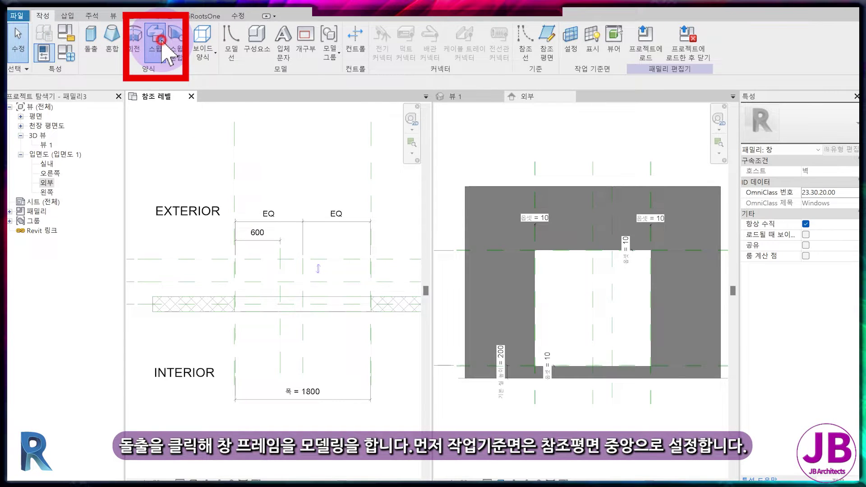
left_click(424, 43)
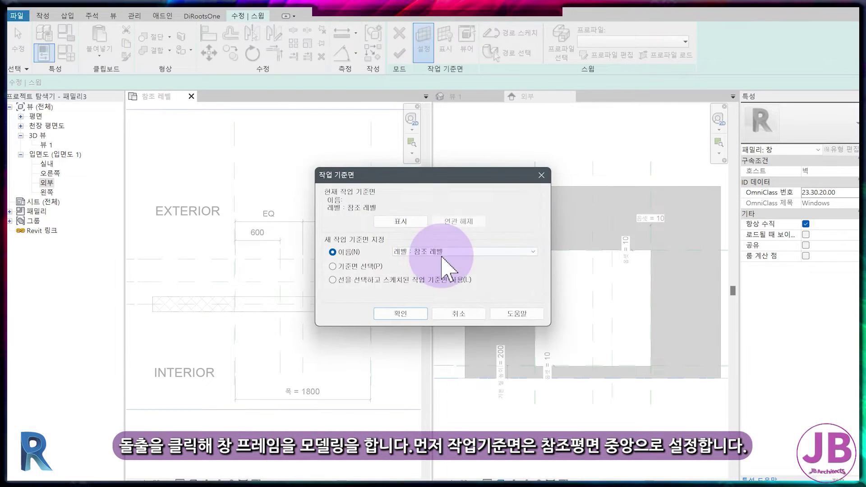
left_click(447, 255)
left_click(446, 265)
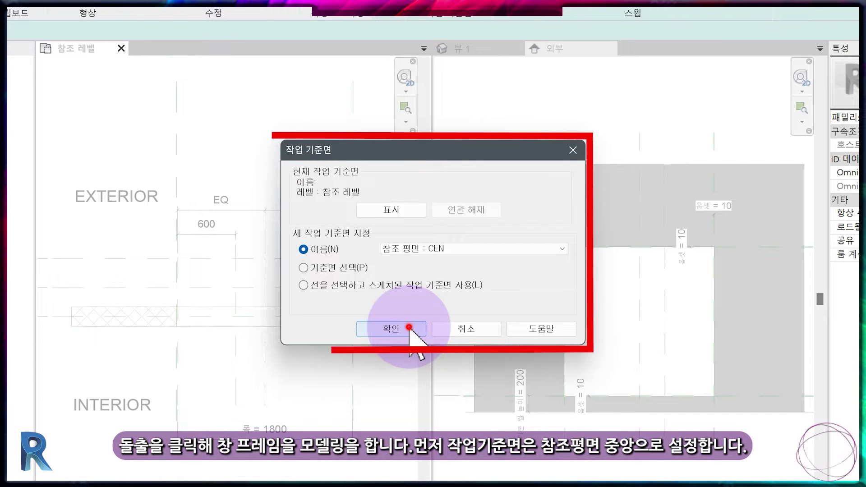
left_click(408, 327)
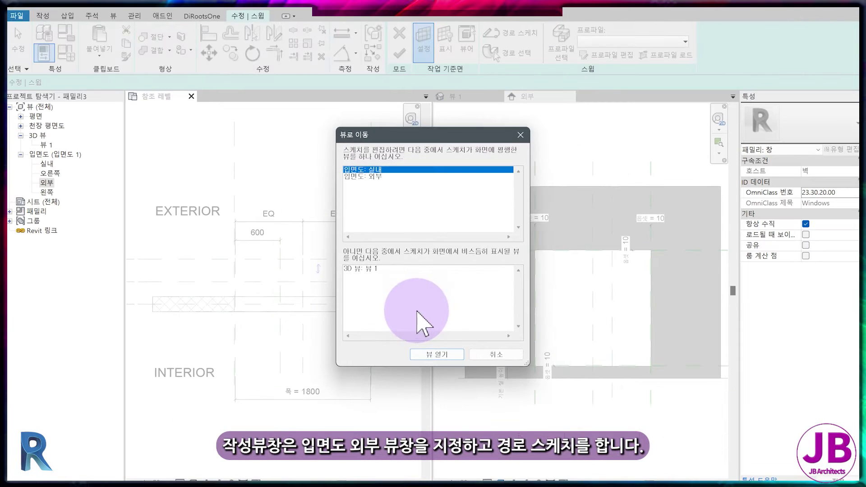
Sketch the sweep path as a rectangle in the 외부 elevation.
double_click(363, 176)
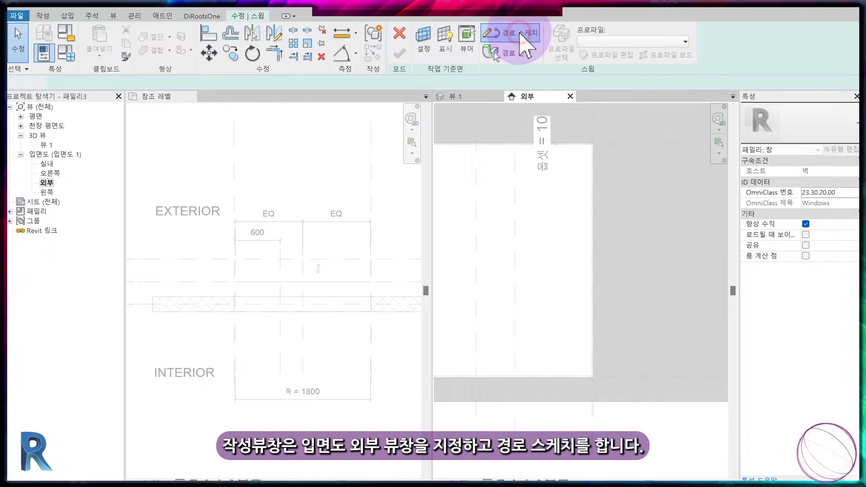
left_click(520, 33)
left_click(432, 30)
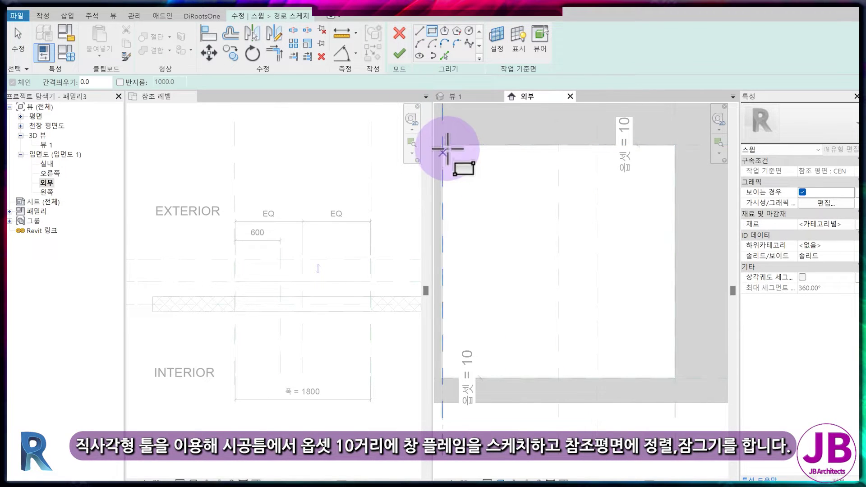
Draw the rectangular path inside the opening, locking its left, top and bottom edges.
left_click(444, 146)
left_click(674, 377)
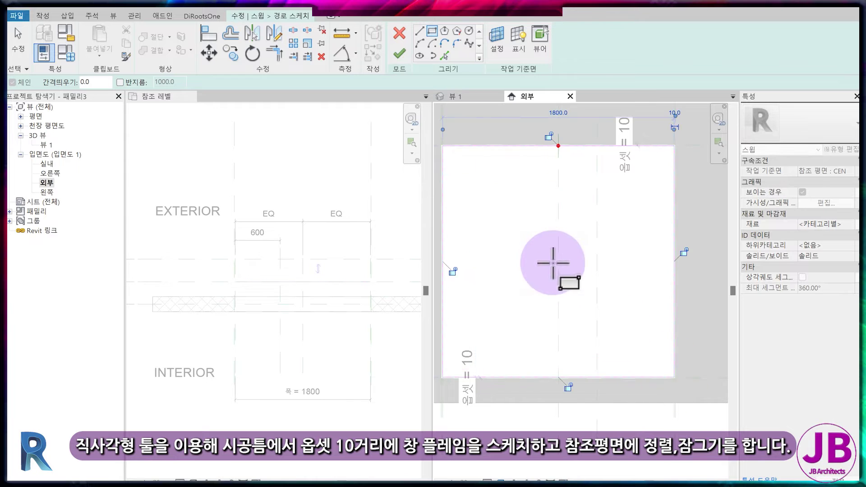
left_click(453, 271)
left_click(548, 136)
left_click(567, 387)
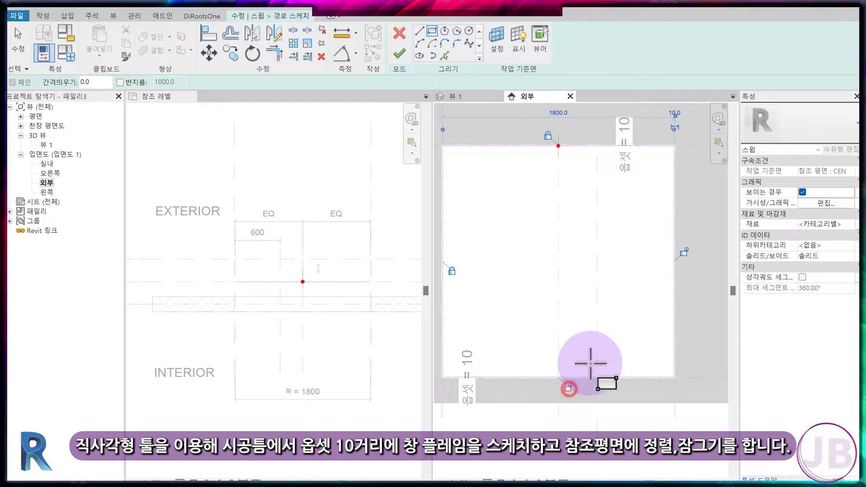
Move the profile plane point to the right edge and finish the path sketch.
left_click_drag(559, 146, 674, 261)
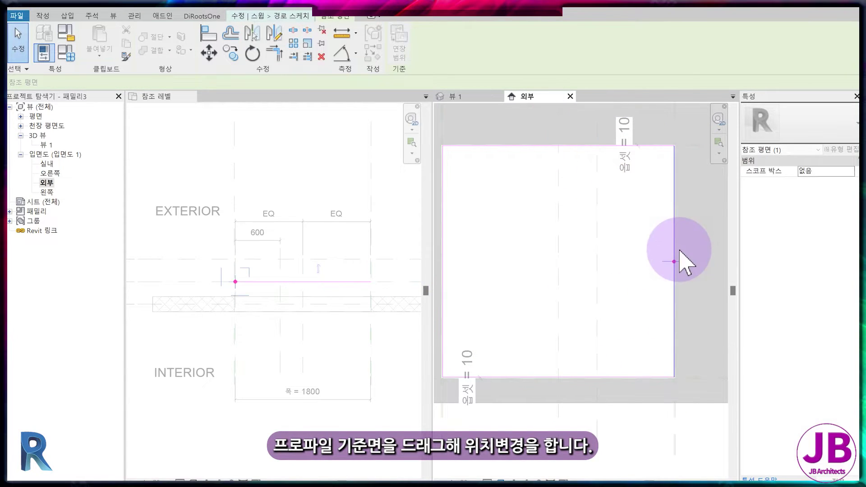
left_click(573, 208)
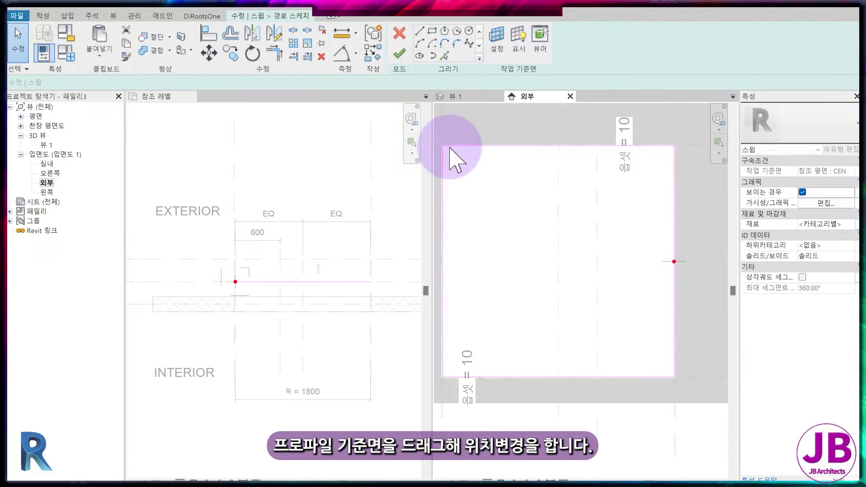
left_click(394, 62)
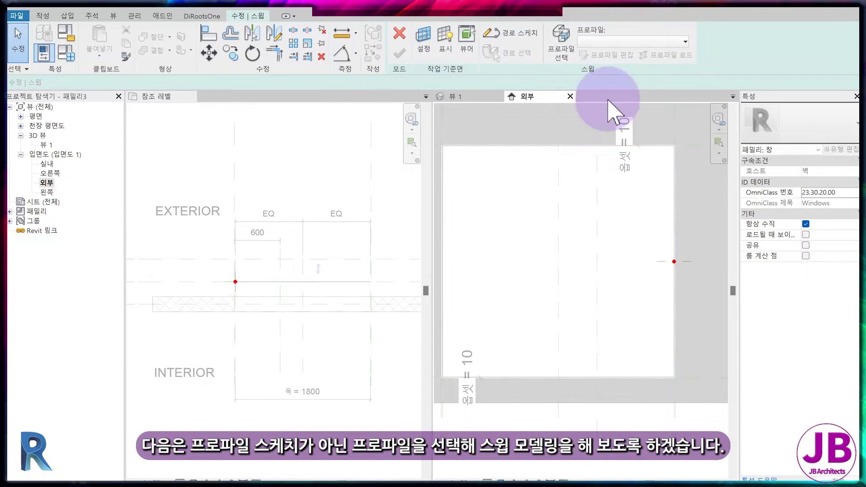
left_click(562, 53)
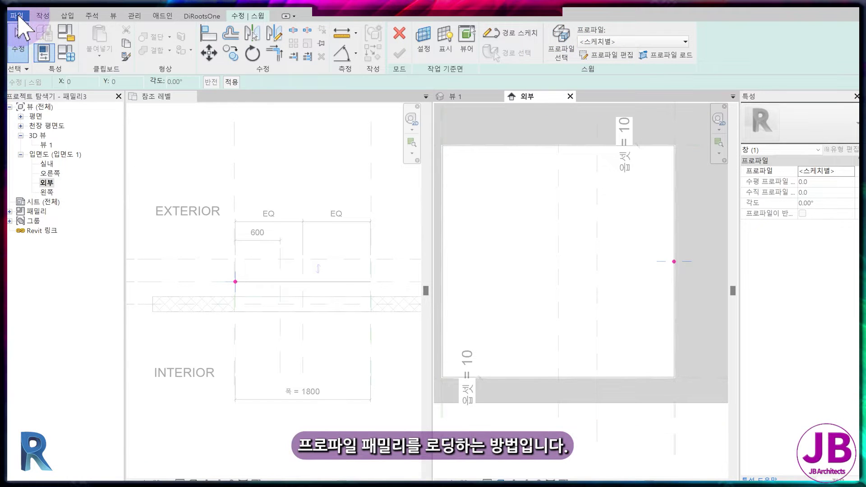
Create a new family from the 미터법 프로파일-멀리언.rft template.
left_click(18, 25)
mouse_move(45, 64)
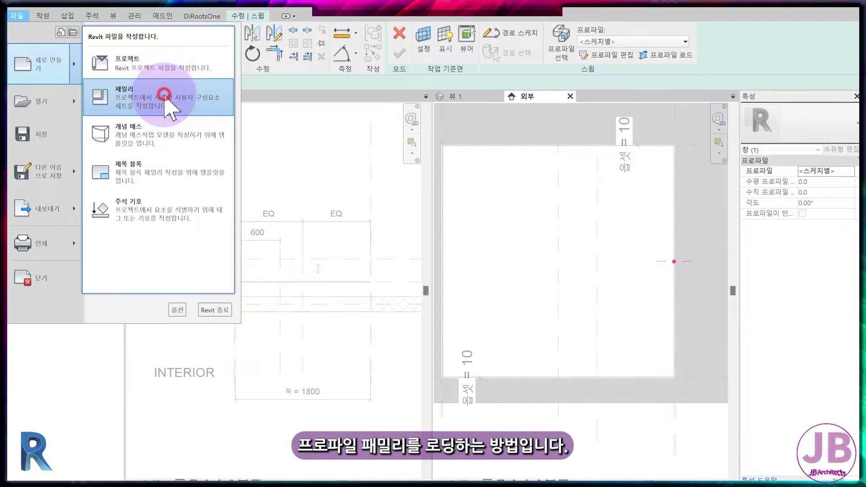
left_click(164, 95)
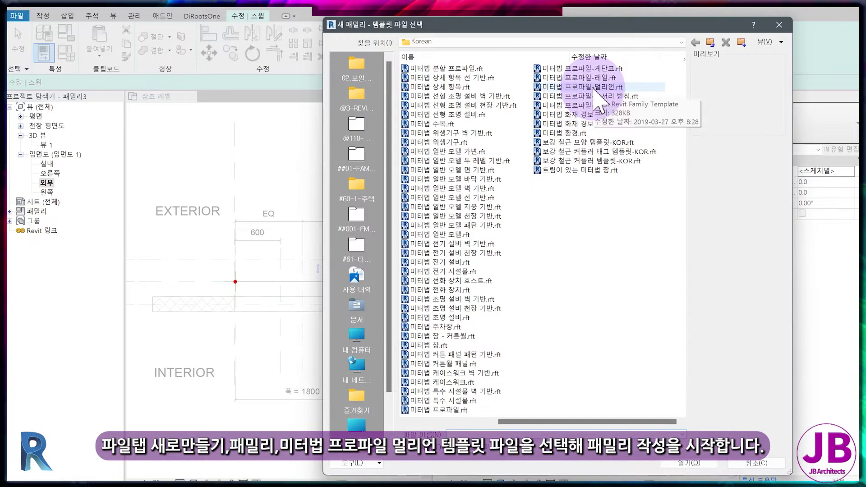
left_click(593, 87)
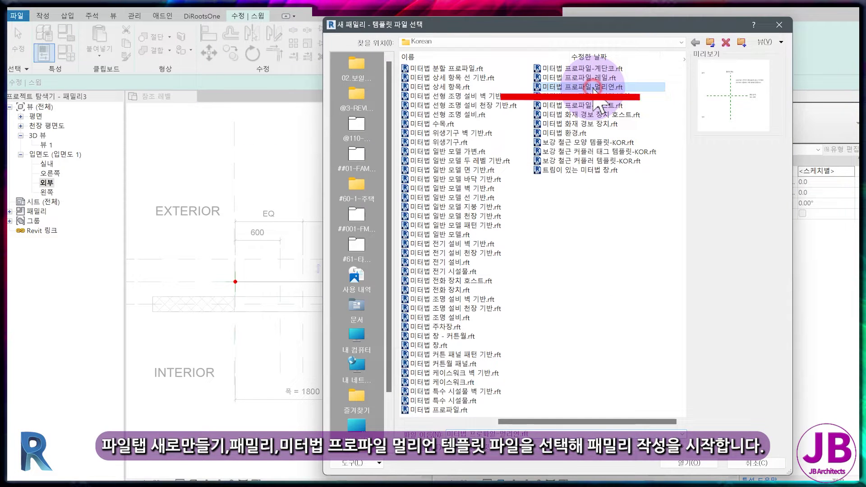
double_click(594, 88)
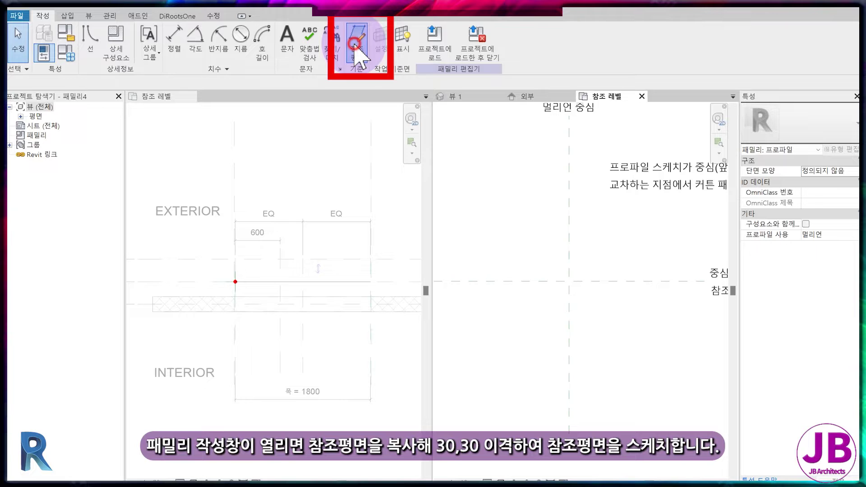
Offset reference planes 30 around the vertical centre plane and 90 around the horizontal one.
left_click(355, 45)
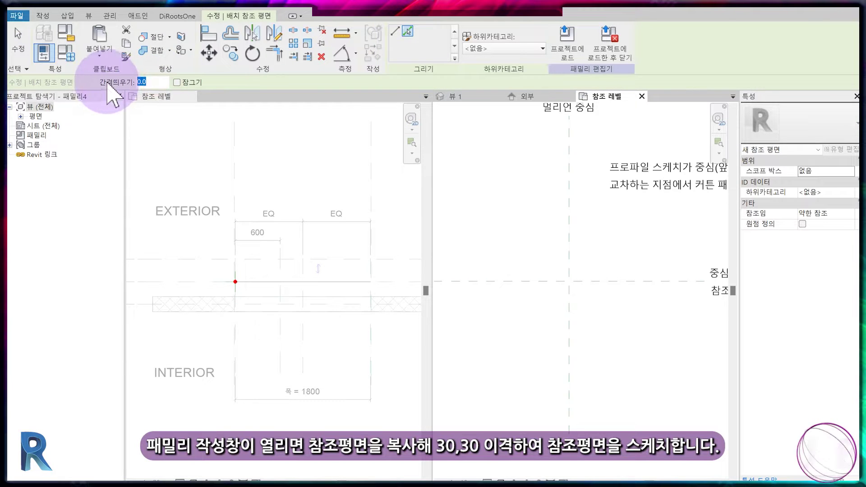
type("30")
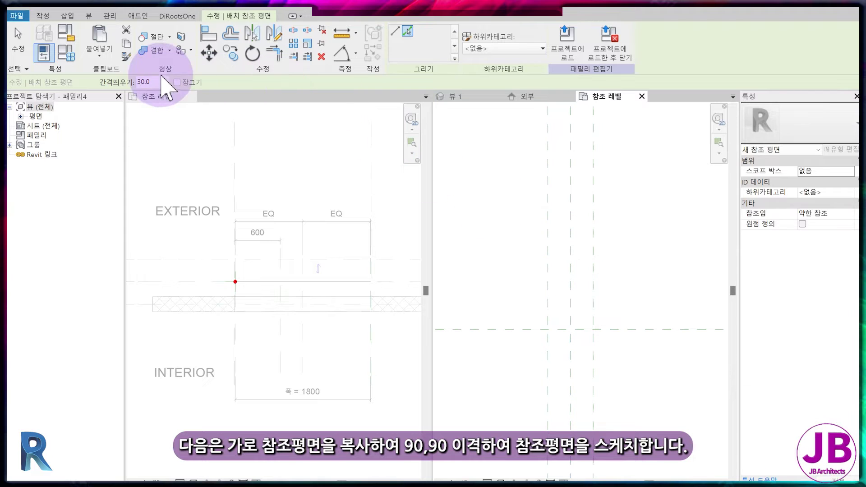
double_click(161, 81)
type("90")
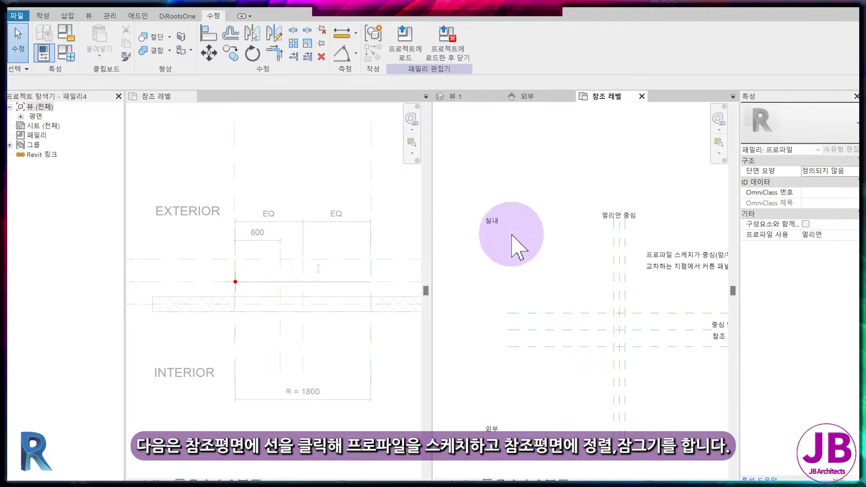
middle_click_drag(625, 313, 576, 286)
left_click(39, 17)
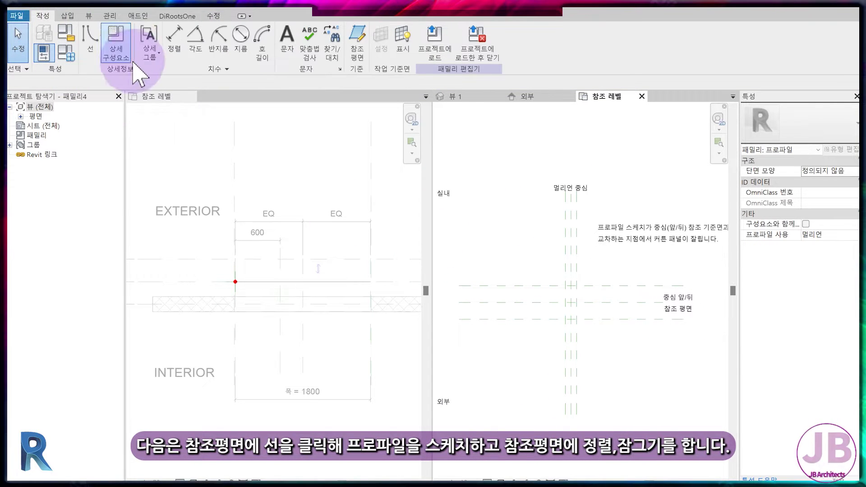
left_click(89, 49)
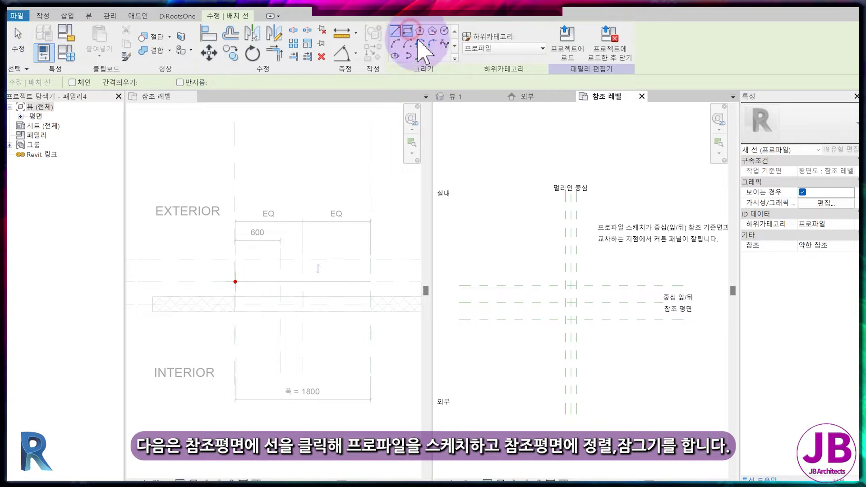
Sketch a 60×180 profile rectangle on the reference planes.
scroll(564, 289, "up", 3)
left_click(573, 289)
left_click(592, 348)
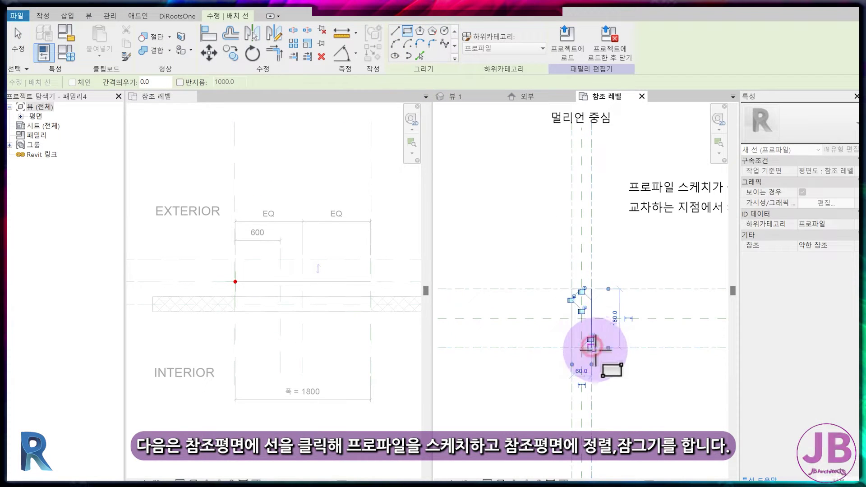
key("Escape")
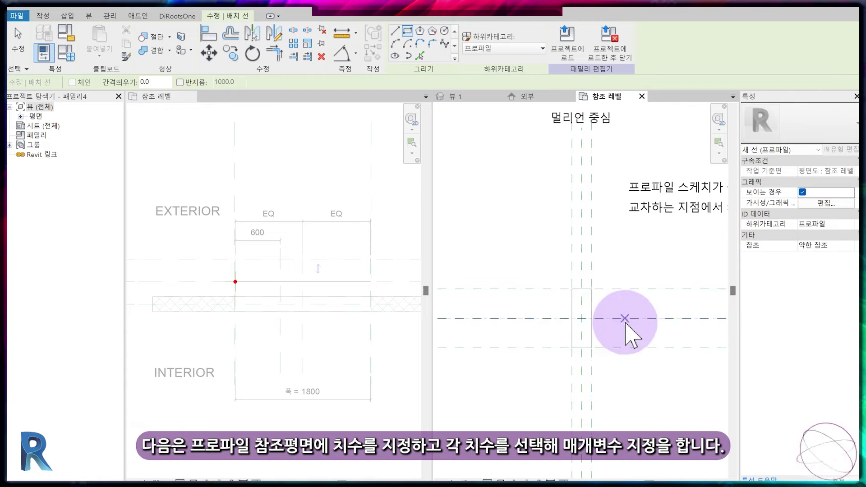
key("Escape")
Add EQ dimensions across both plane sets plus the overall 60 width dimension.
left_click(565, 209)
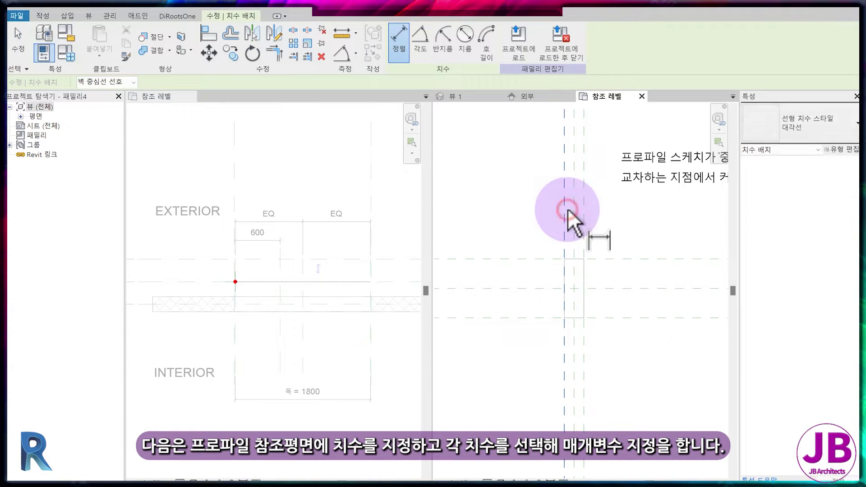
left_click(613, 192)
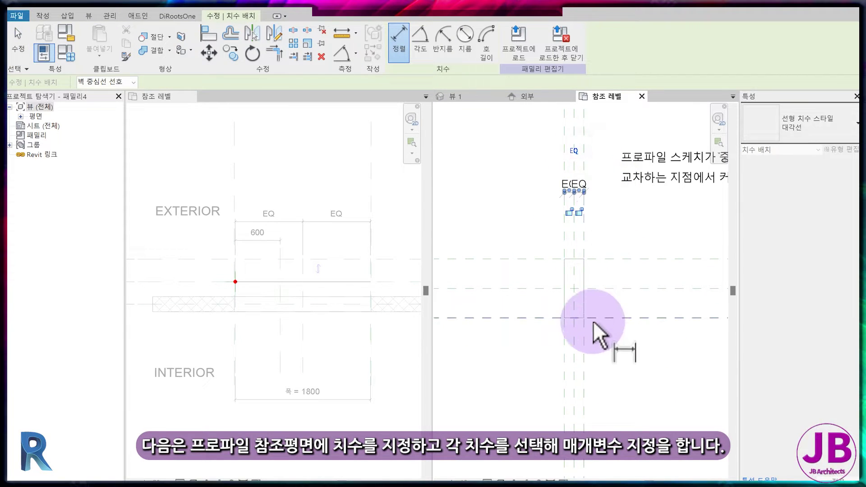
left_click(565, 349)
left_click(582, 373)
left_click(519, 260)
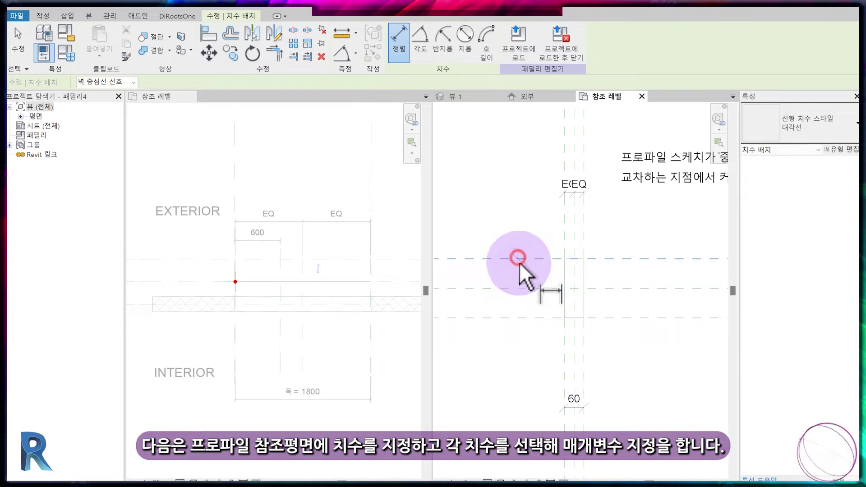
left_click(523, 289)
left_click(528, 318)
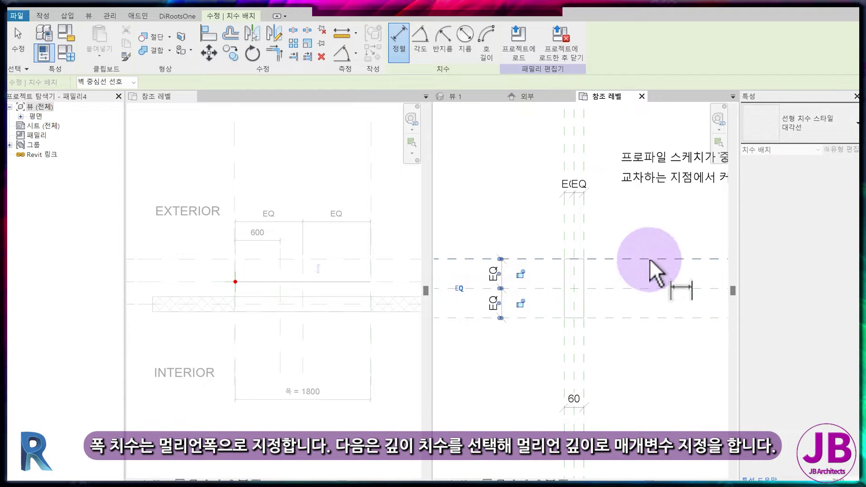
Label the width dimension 멀리언폭 and the depth dimension 멀리언깊이.
left_click(573, 407)
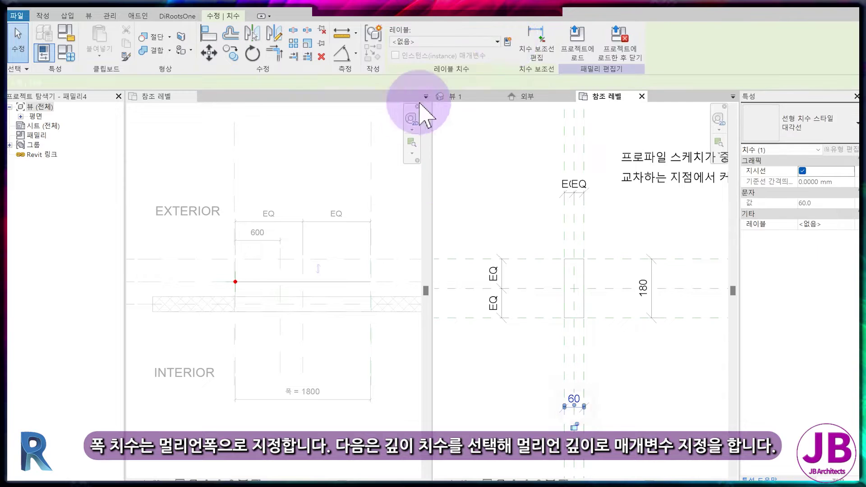
left_click(508, 42)
type("멀리언폭")
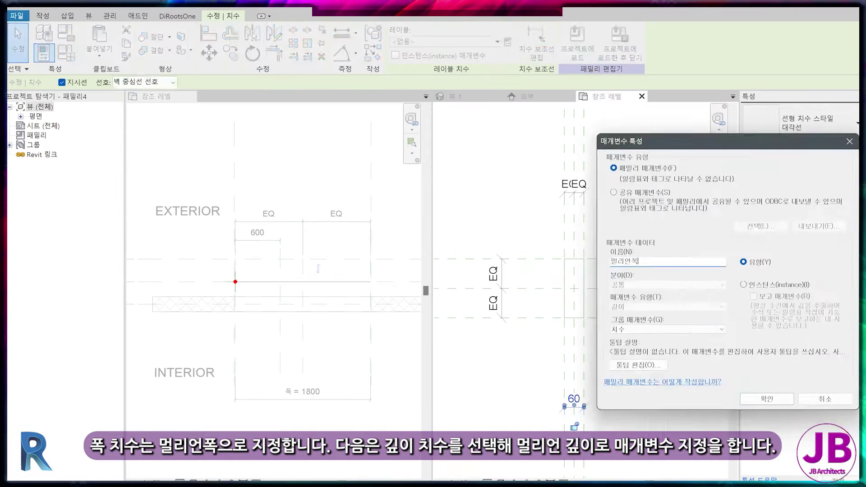
key("Return")
left_click(649, 275)
left_click(507, 41)
left_click(623, 258)
type("멀리언깊이")
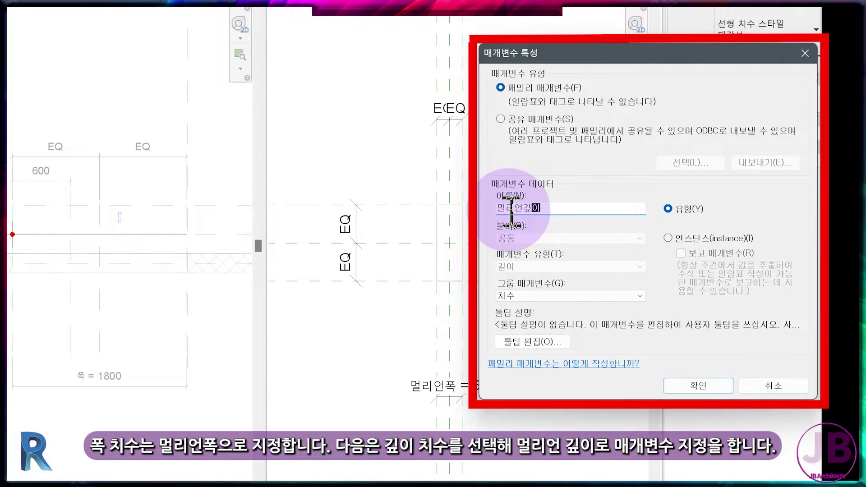
key("Return")
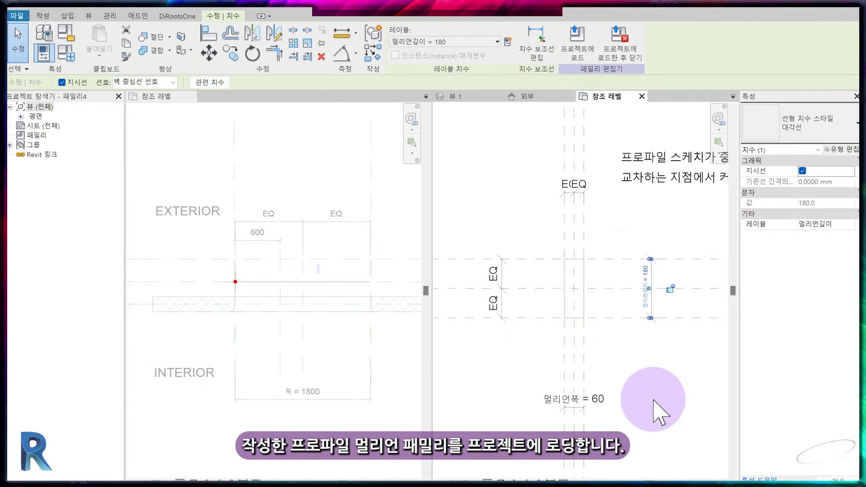
left_click(580, 338)
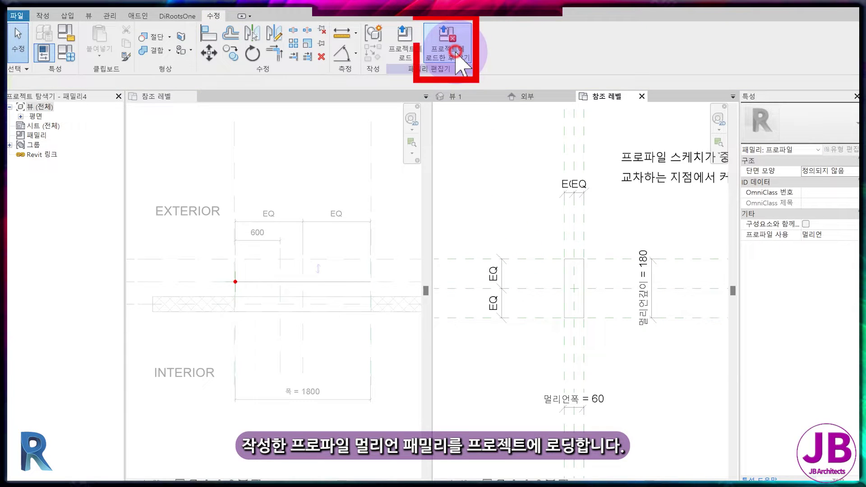
Save the profile as 프로파일1, load it, and assign it as the sweep profile.
left_click(453, 53)
left_click(421, 257)
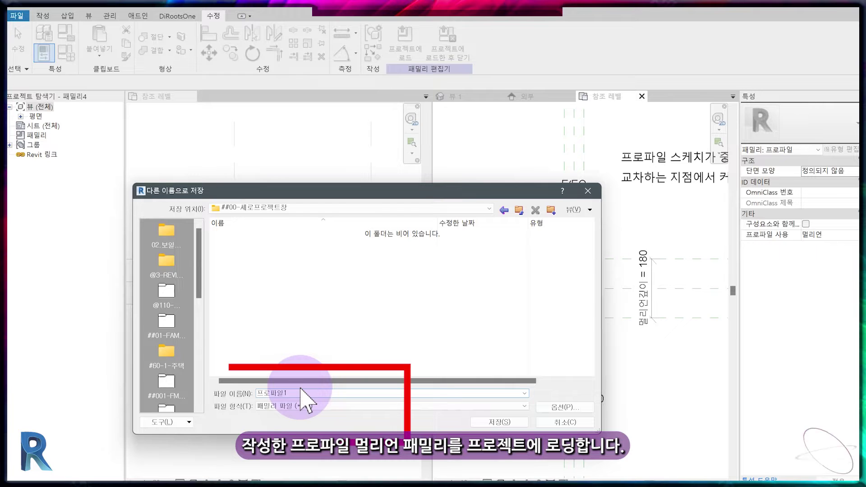
key("Return")
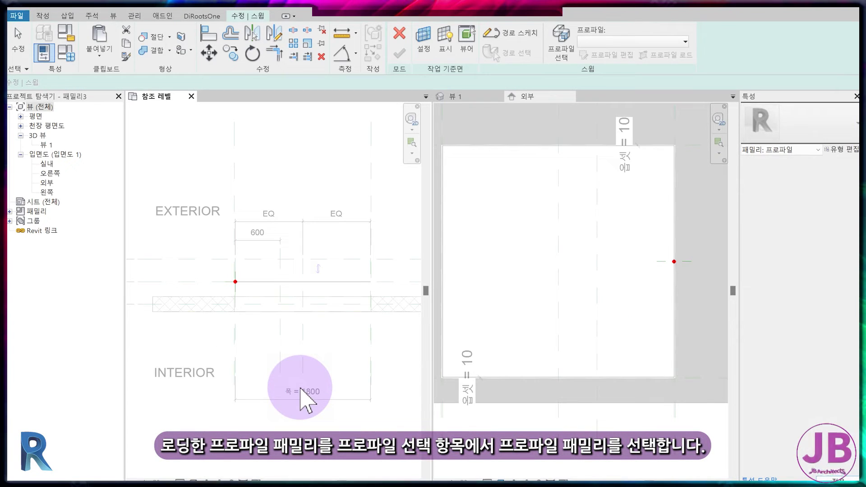
left_click(567, 257)
left_click(569, 67)
left_click(587, 41)
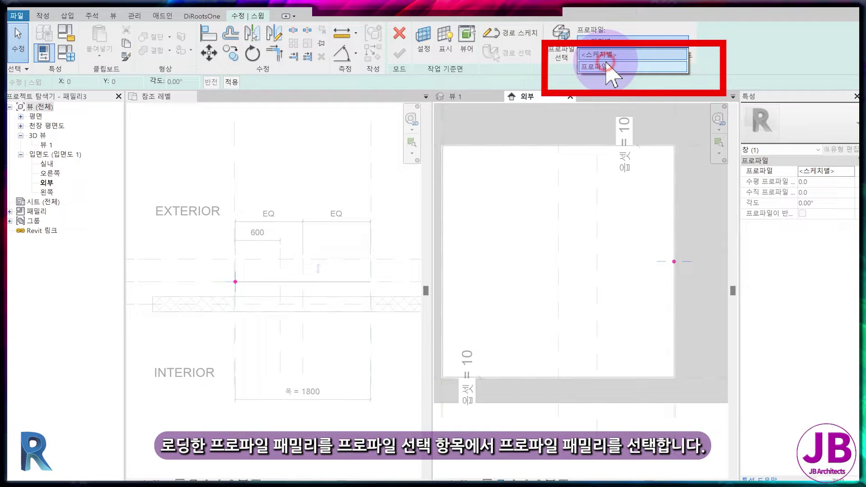
left_click(607, 67)
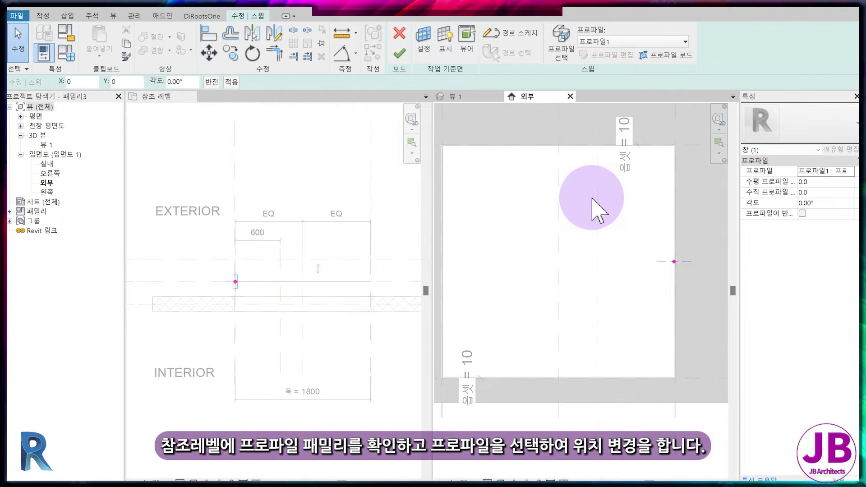
Move the 프로파일1 profile onto the reference line with MV.
left_click(234, 288)
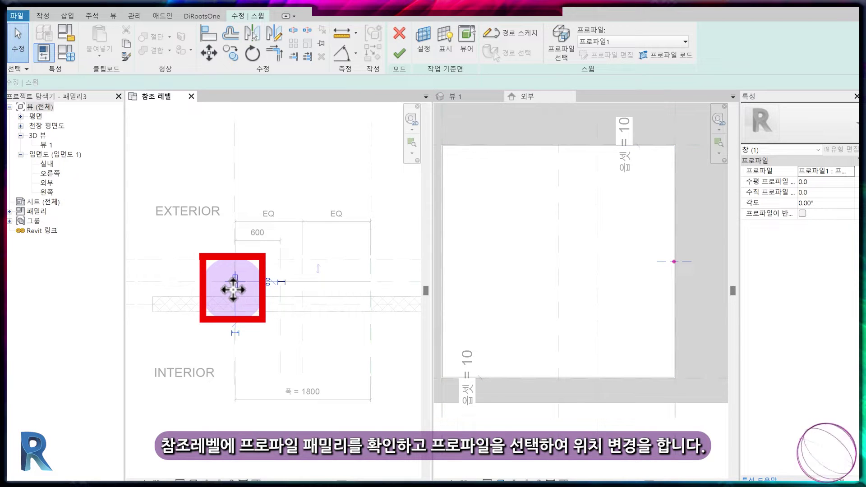
scroll(233, 289, "up", 2)
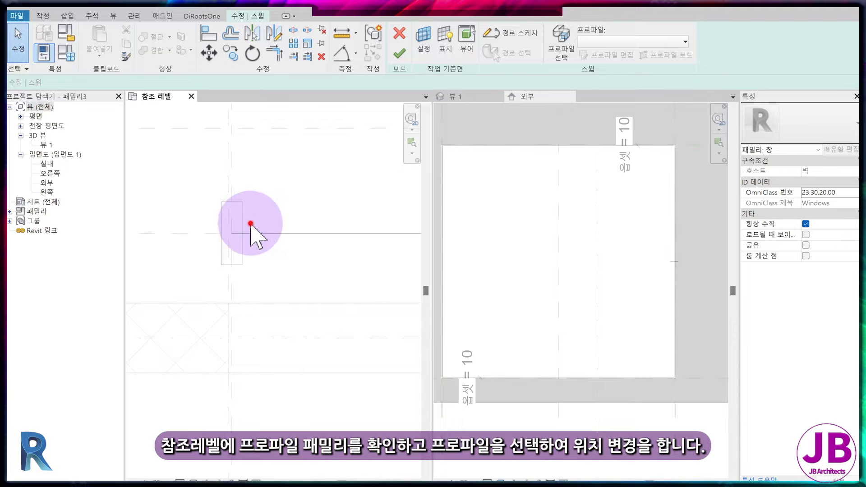
key("m")
key("v")
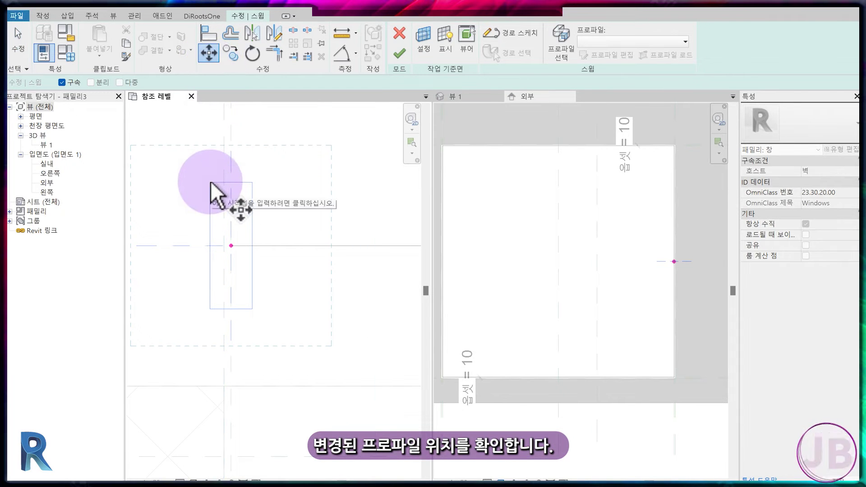
left_click(232, 182)
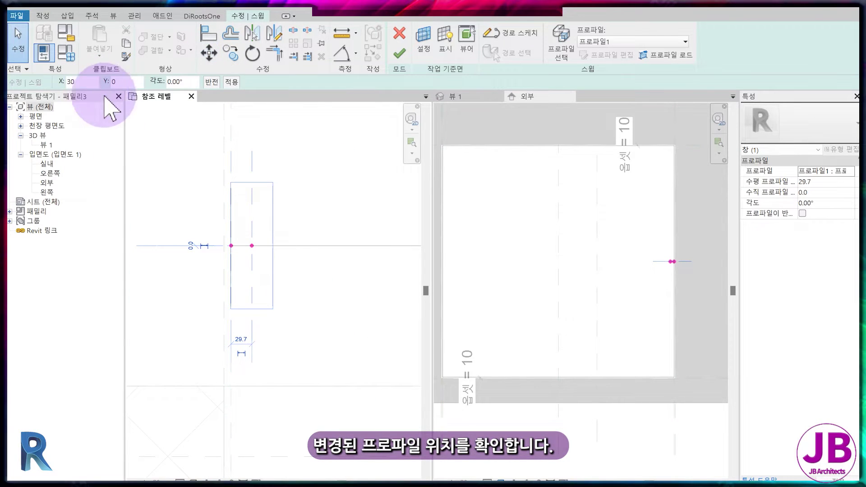
left_click(231, 82)
left_click(321, 298)
scroll(319, 296, "down", 2)
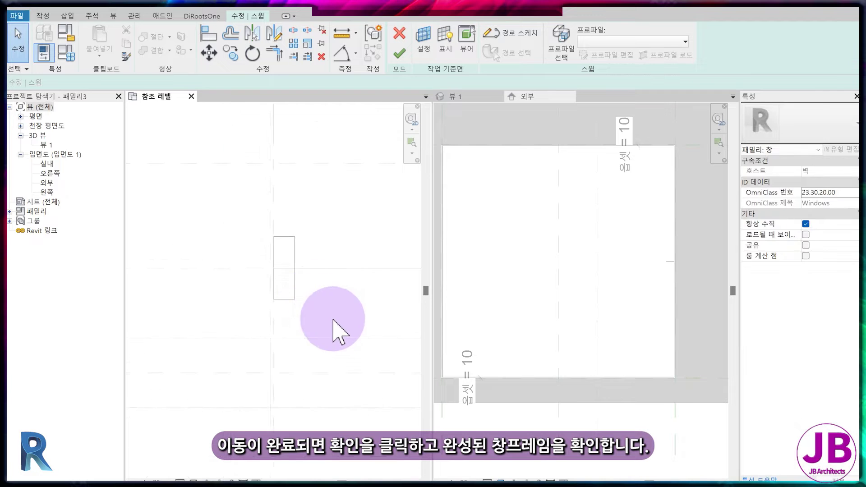
scroll(338, 329, "down", 2)
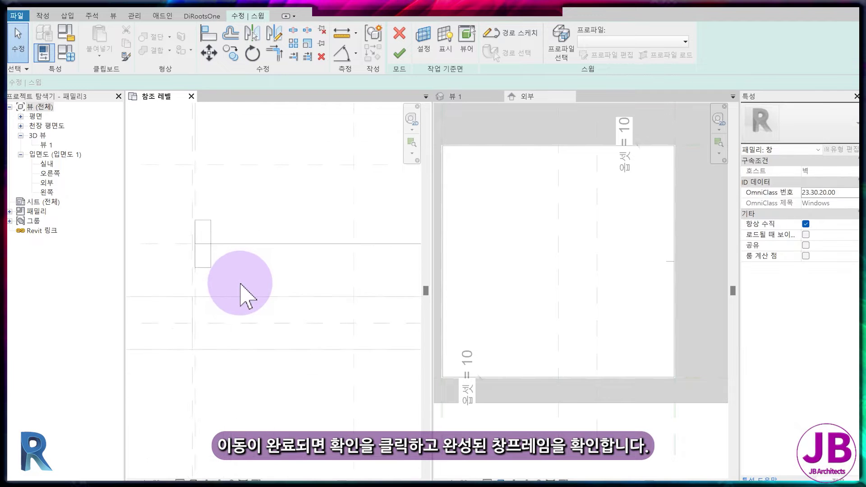
Finish the sweep and show the 3D view with the Shaded visual style.
left_click(402, 59)
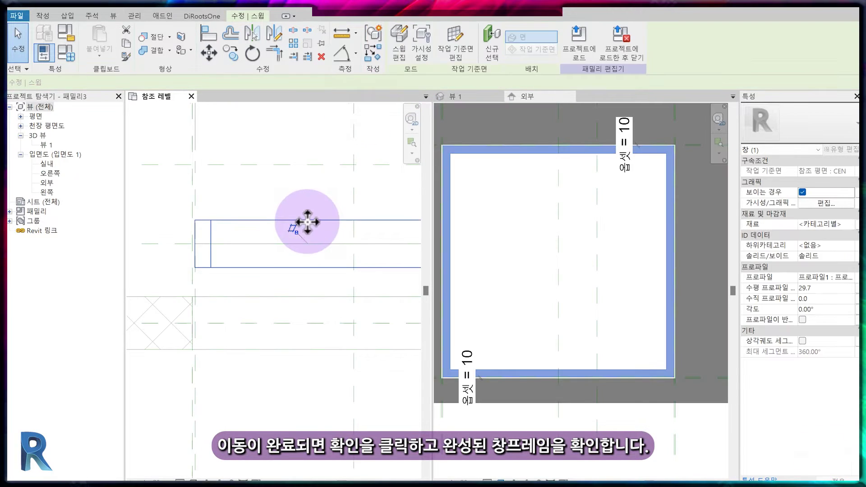
left_click(481, 124)
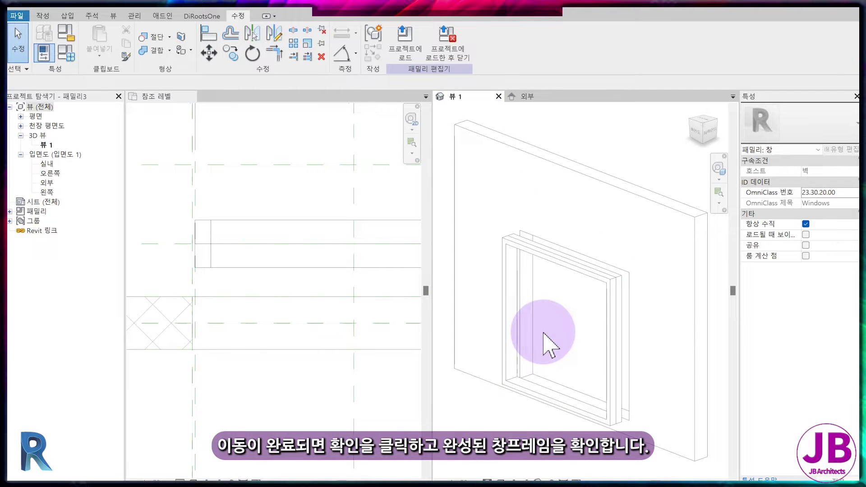
left_click(500, 480)
left_click(507, 455)
scroll(183, 232, "down", 2)
scroll(198, 248, "down", 1)
scroll(199, 239, "down", 1)
scroll(207, 261, "down", 1)
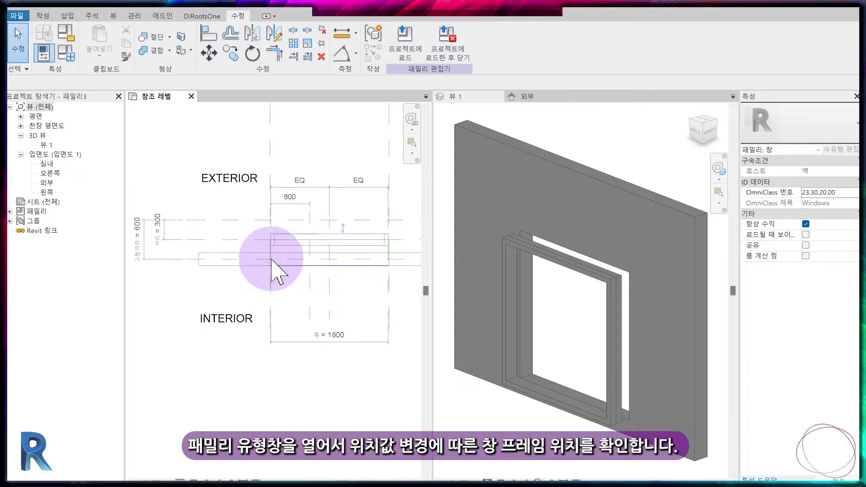
Change 위치 in Family Types to flex the frame's position in the wall.
left_click(66, 54)
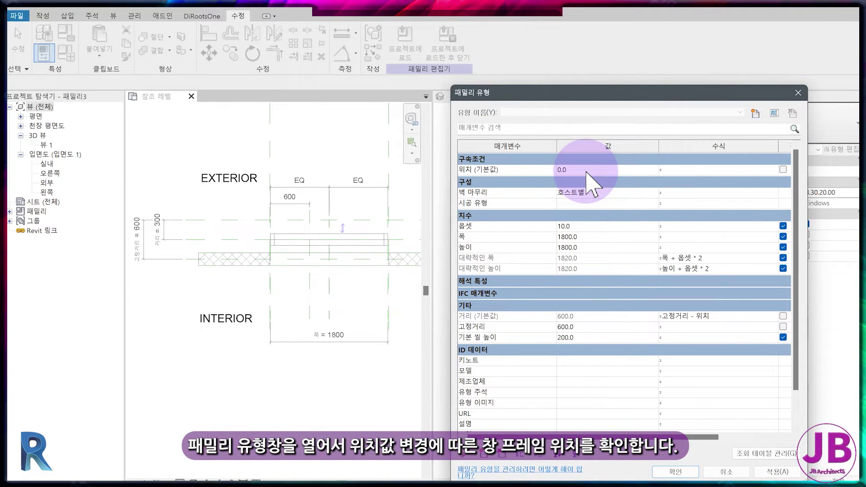
key("Return")
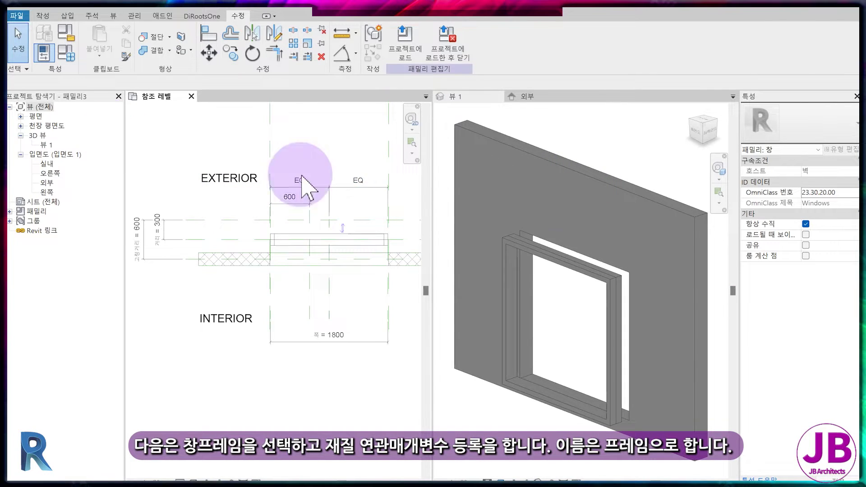
left_click(559, 266)
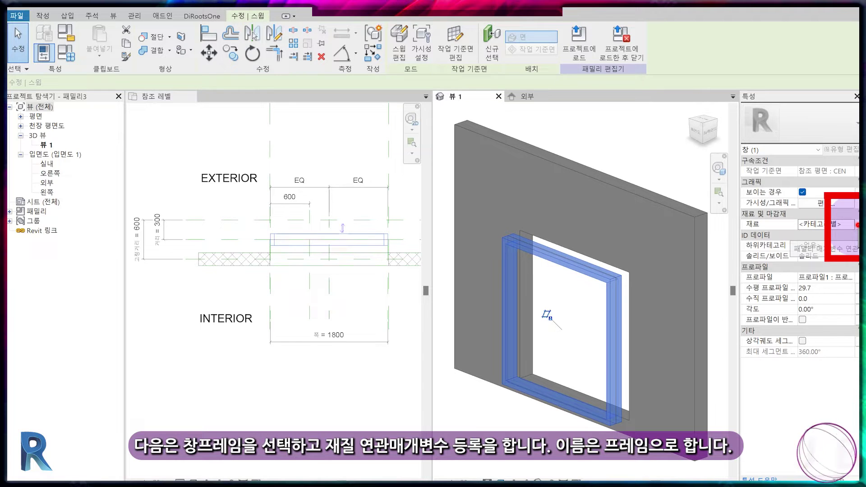
Tie the frame sweep's material to new parameter 프레임 and open its material choices.
left_click(858, 225)
left_click(663, 451)
left_click(646, 262)
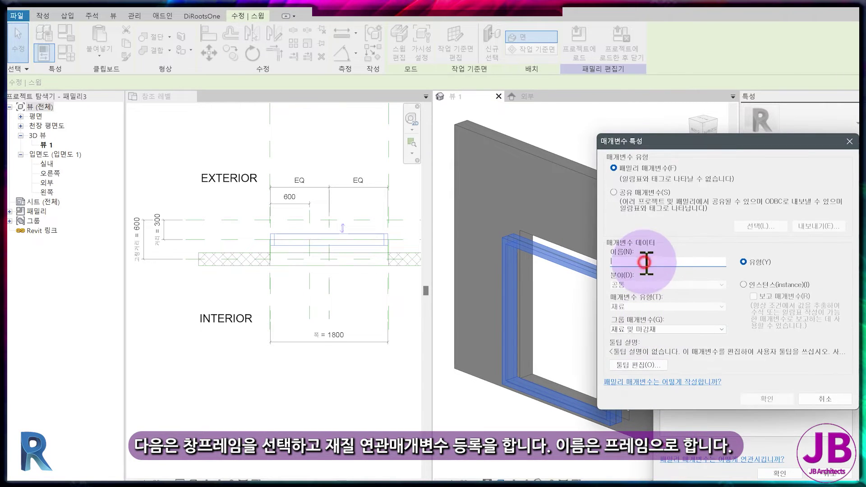
type("프레임")
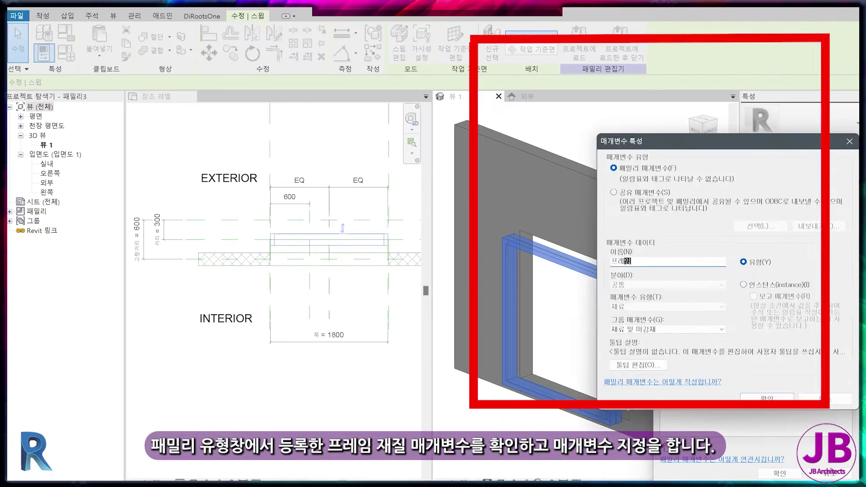
key("Return")
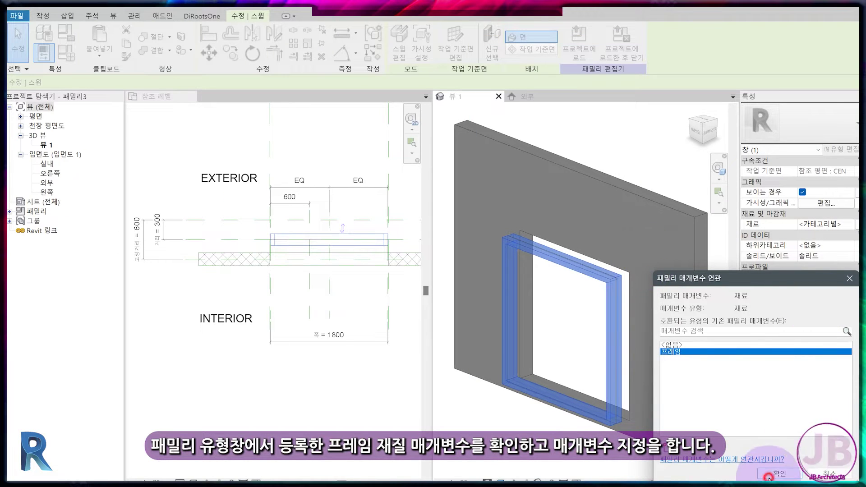
left_click(768, 478)
left_click(47, 51)
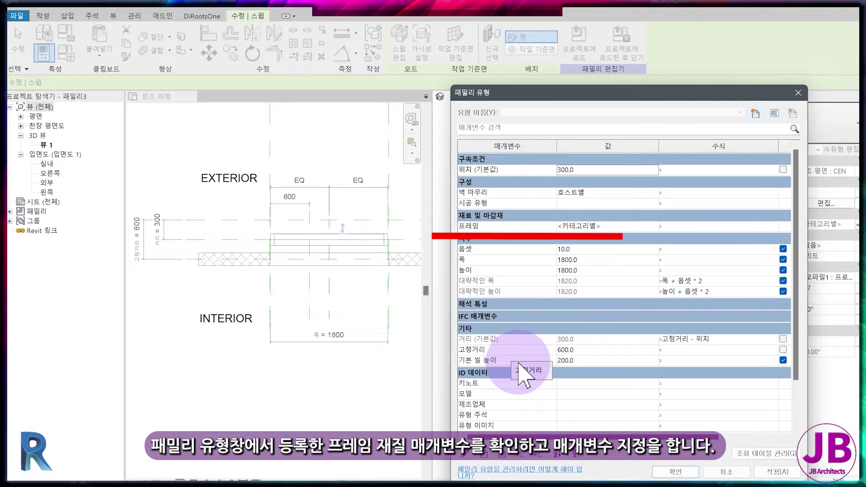
left_click(657, 226)
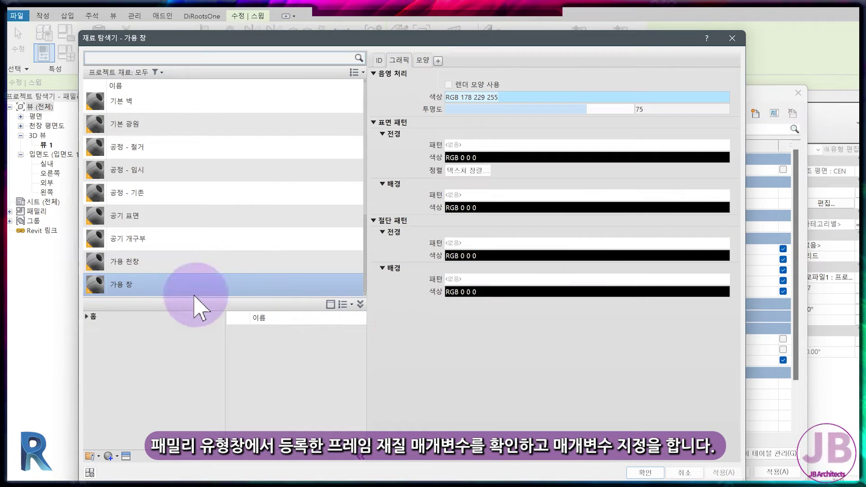
scroll(145, 286, "up", 3)
right_click(132, 197)
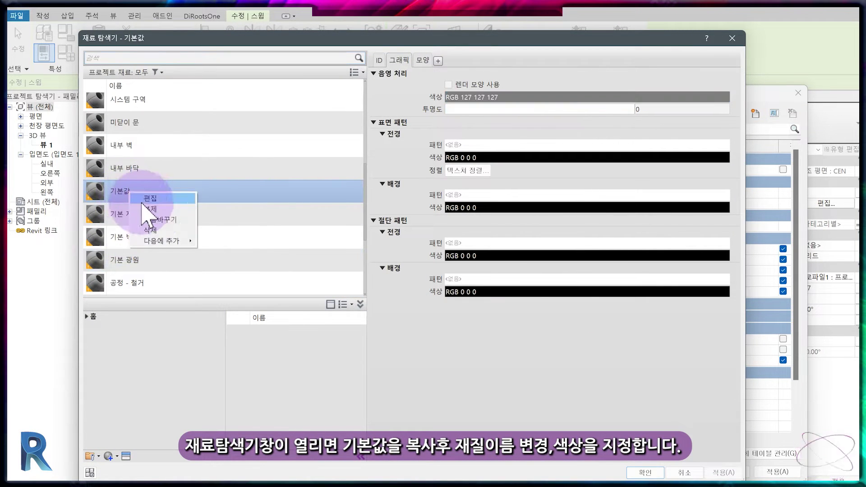
left_click(144, 211)
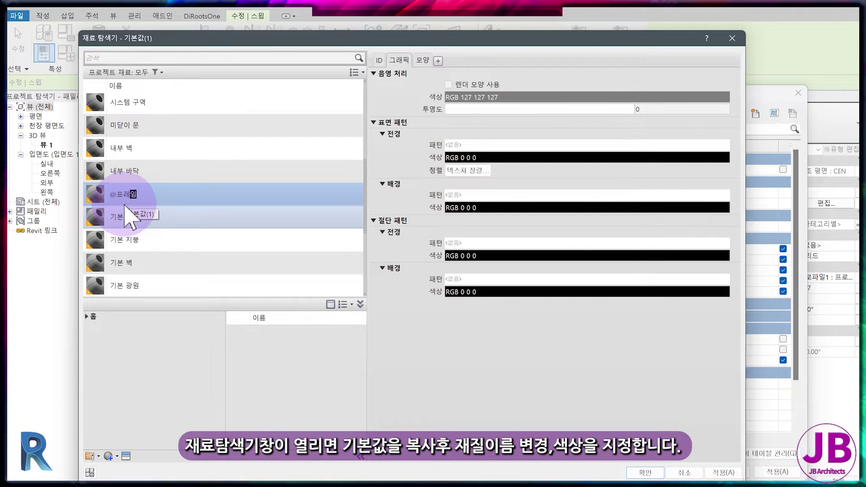
key("Return")
Rename its appearance to 프레임, colour it near-white RGB 246 246 246, and close both dialogs.
left_click(423, 60)
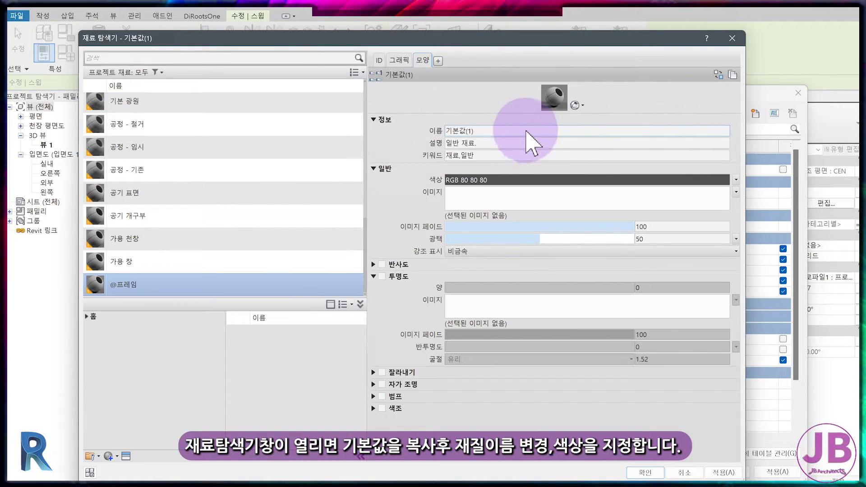
left_click(527, 132)
type("ㅁ")
left_click(402, 139)
left_click(542, 180)
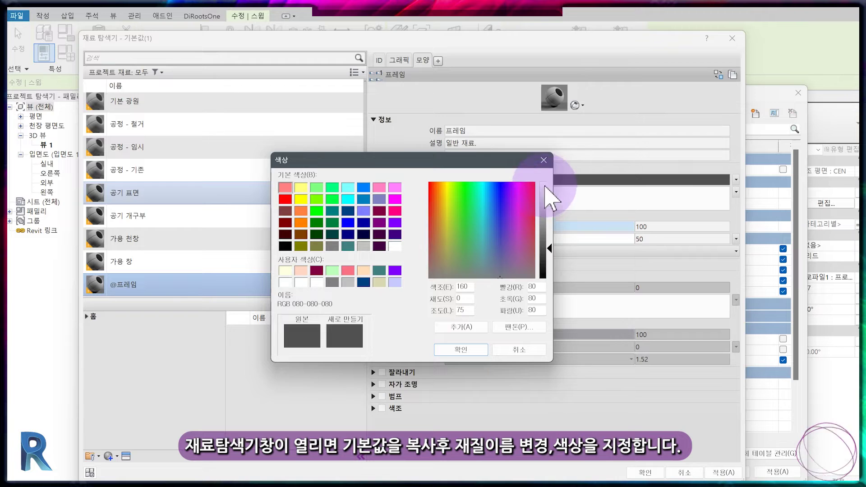
left_click(460, 350)
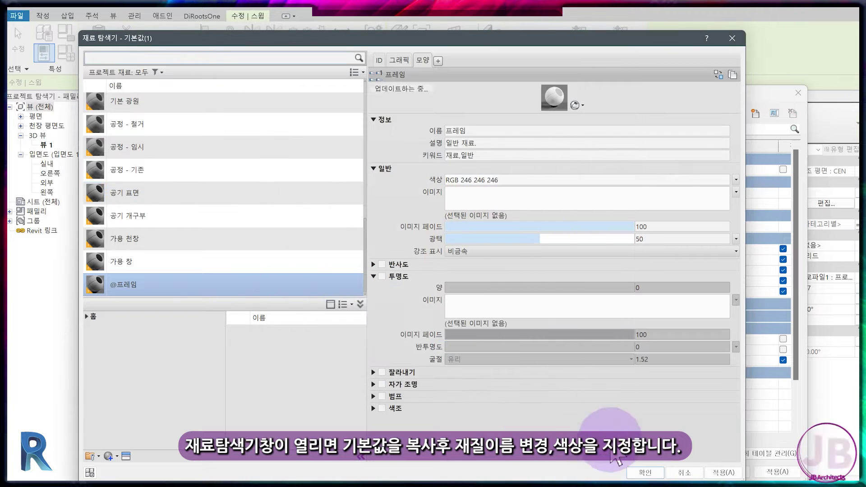
left_click(639, 473)
left_click(704, 471)
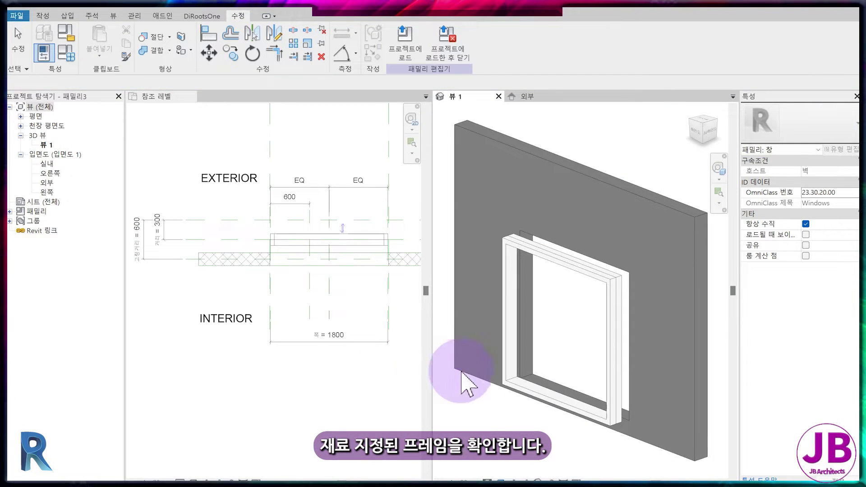
Activate the reference level view and expand the loaded families list.
scroll(300, 291, "up", 2)
left_click(296, 291)
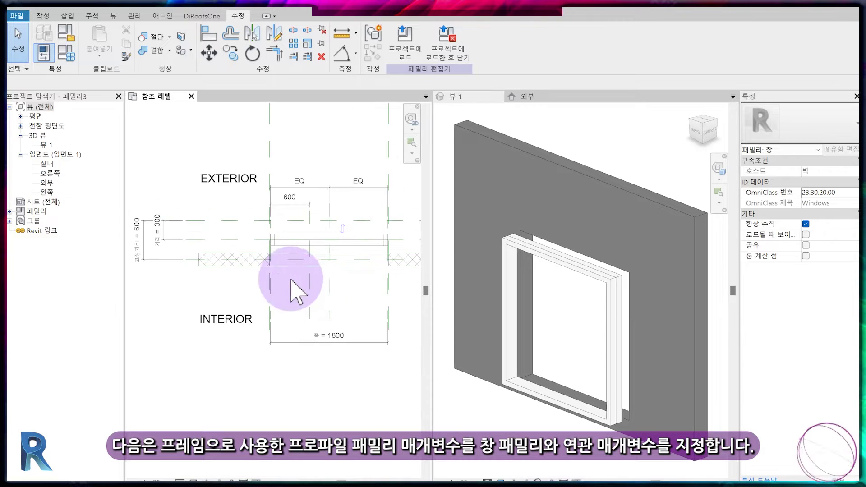
scroll(296, 252, "up", 2)
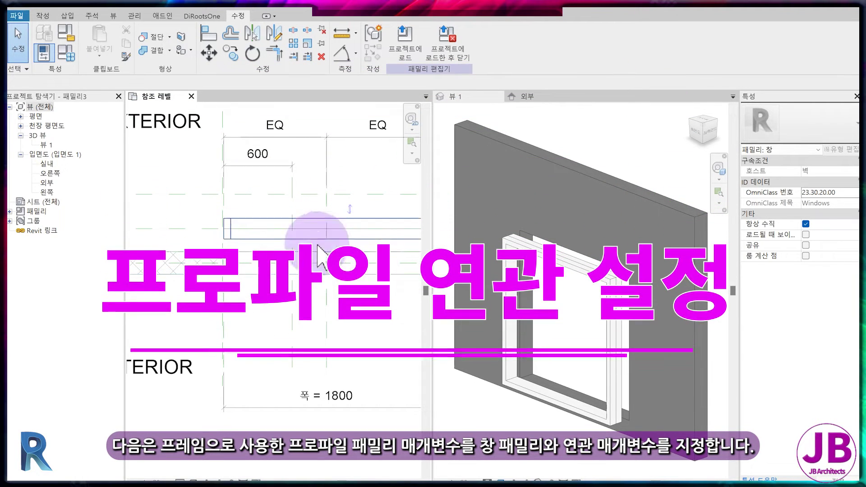
left_click(9, 211)
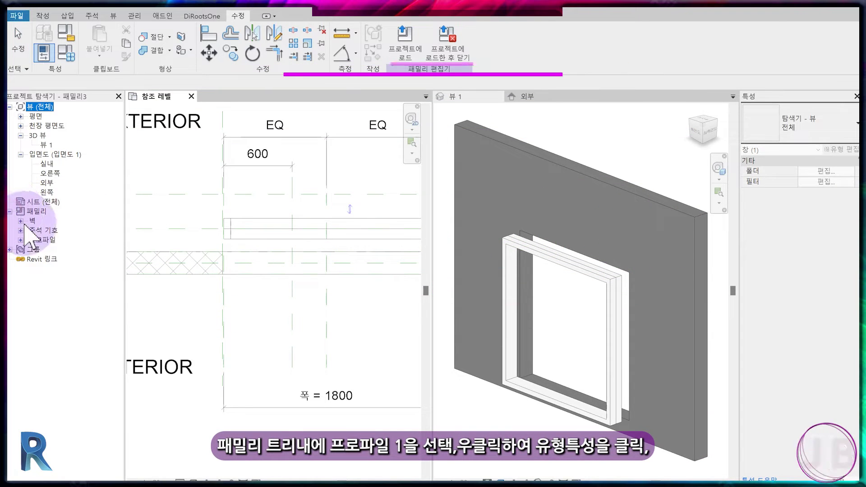
In 프로파일1's type properties, link 멀리언폭 to a new family parameter in the 문자 group.
double_click(45, 249)
right_click(66, 258)
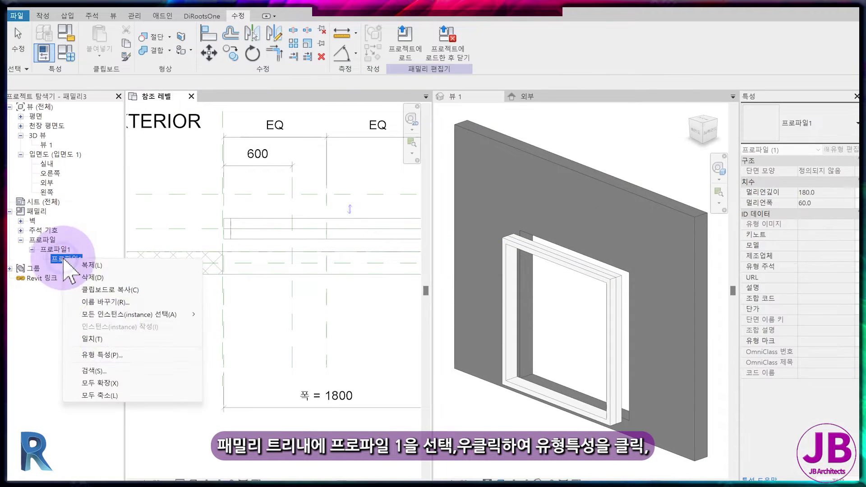
left_click(118, 354)
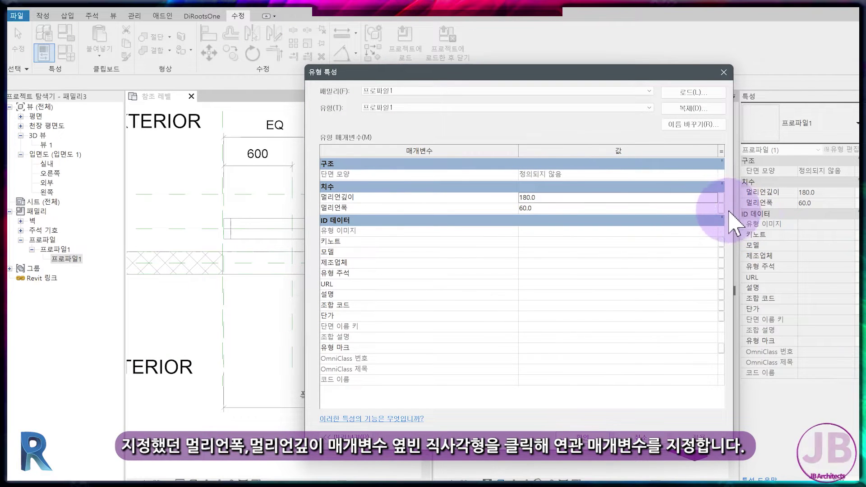
left_click(721, 208)
left_click(667, 446)
type("깊이")
left_click(627, 330)
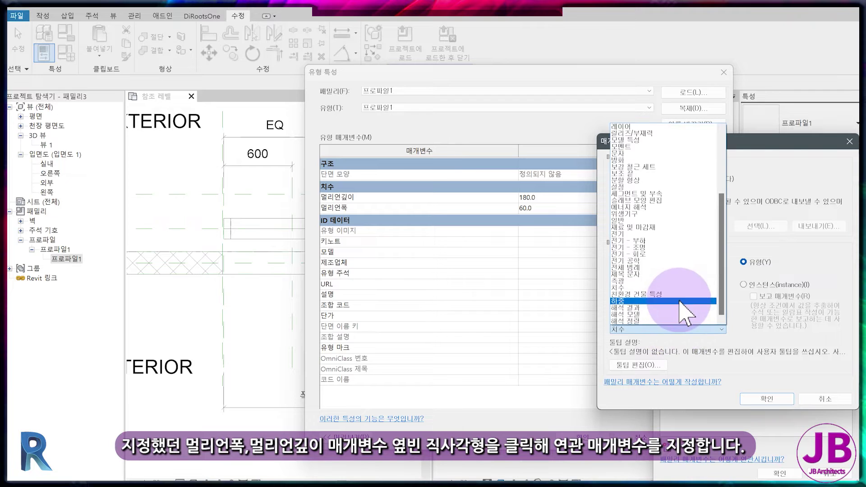
left_click(682, 155)
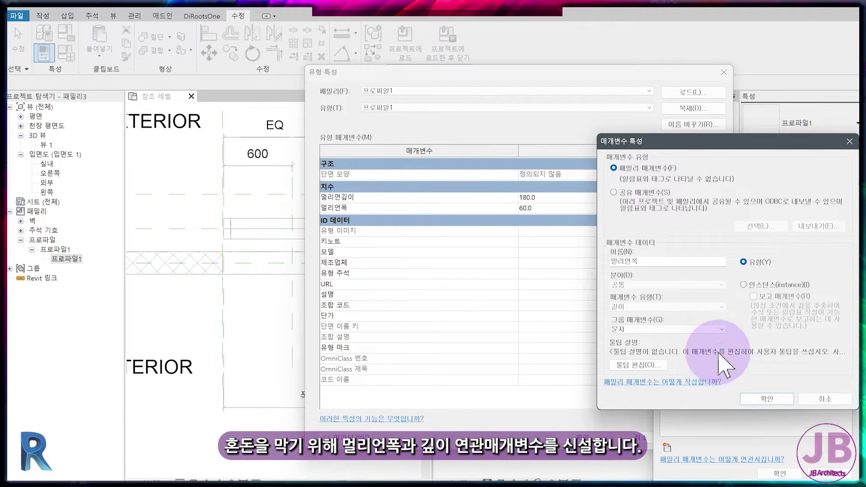
left_click(768, 400)
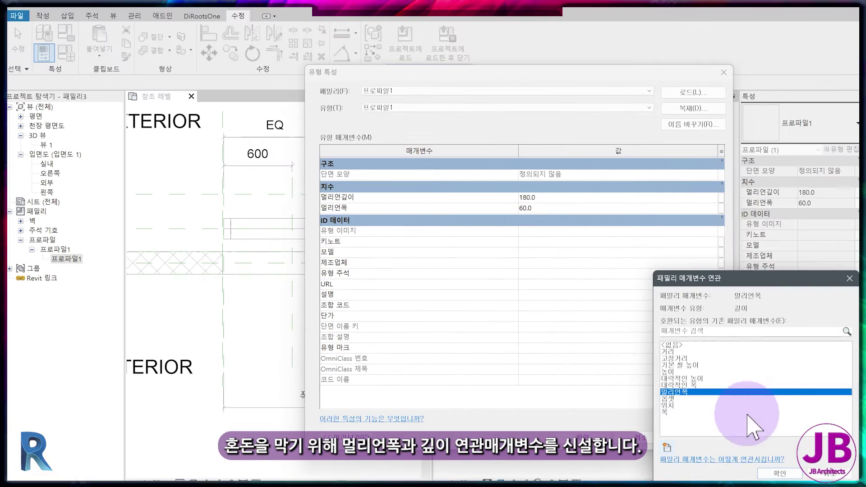
left_click(758, 417)
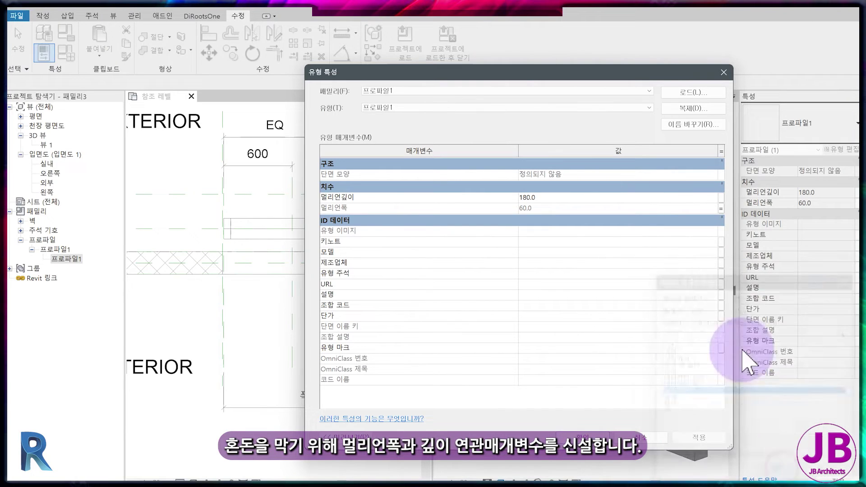
Link 멀리언깊이 to a new 문자-group family parameter and close the profile's type properties.
left_click(721, 199)
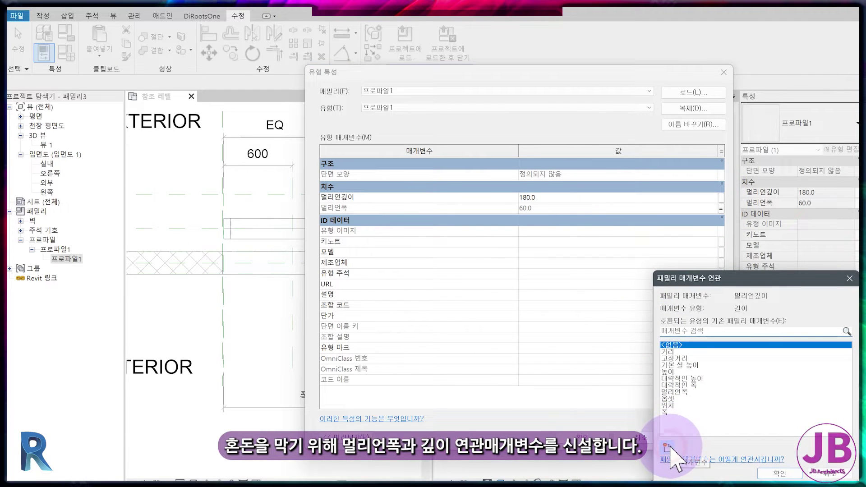
left_click(667, 448)
left_click(720, 330)
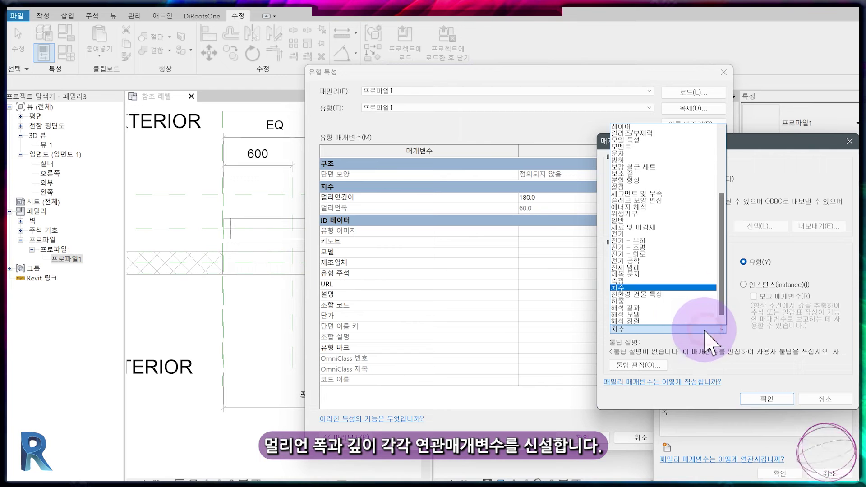
scroll(654, 217, "up", 1)
left_click(652, 186)
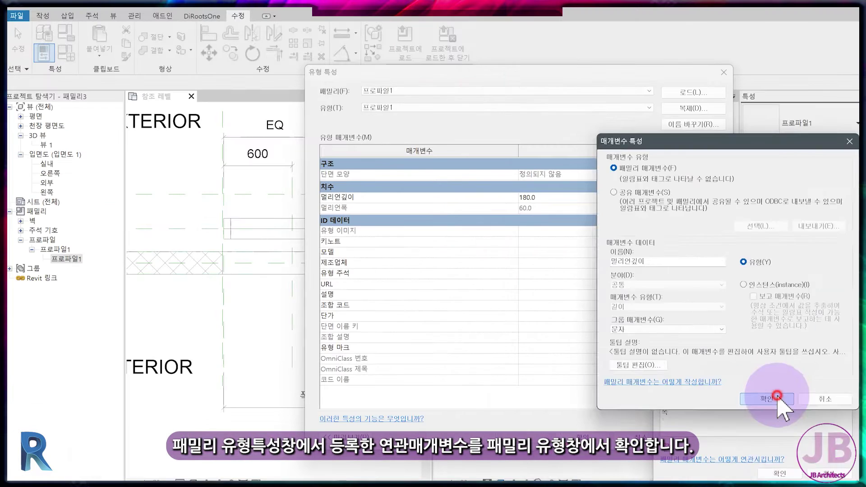
left_click(712, 382)
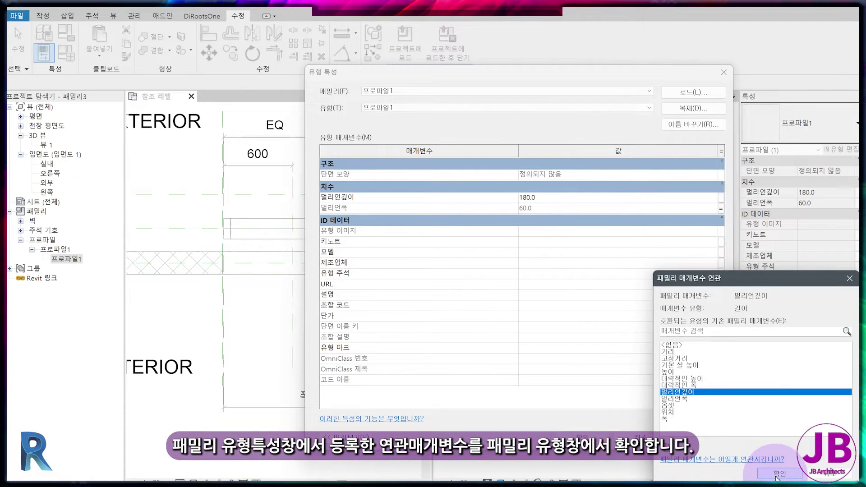
left_click(578, 433)
Reorder Family Types: 멀리언폭 above 멀리언깊이, 옵셋 below 폭 and 높이, then confirm.
left_click(66, 53)
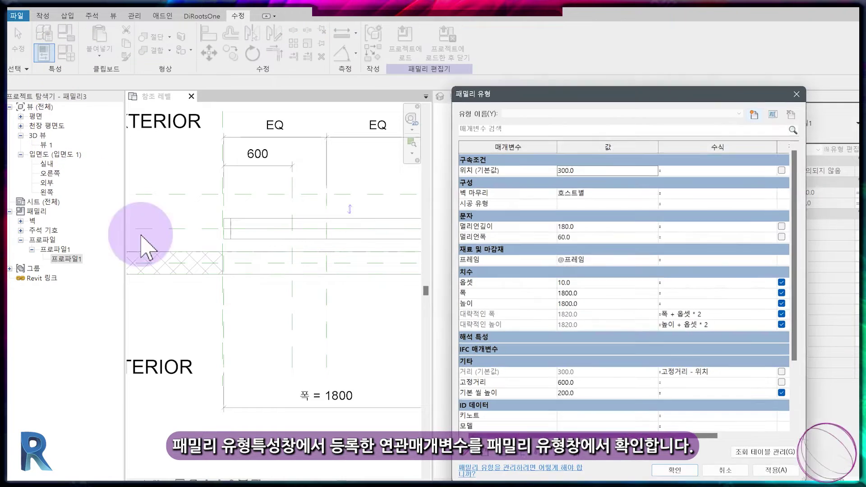
left_click(532, 239)
left_click(519, 446)
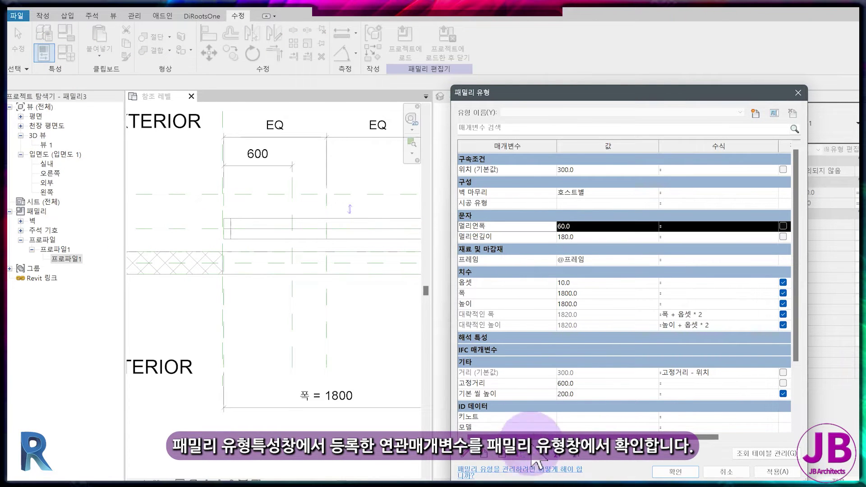
left_click(488, 284)
left_click(544, 456)
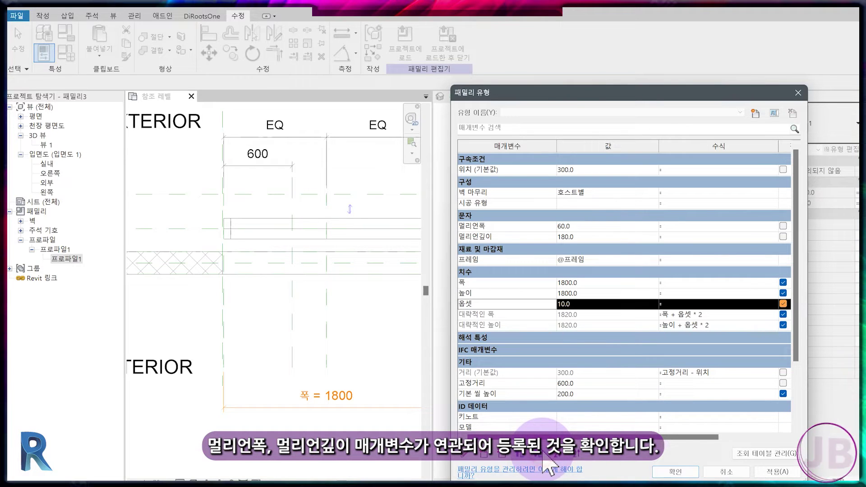
left_click(774, 474)
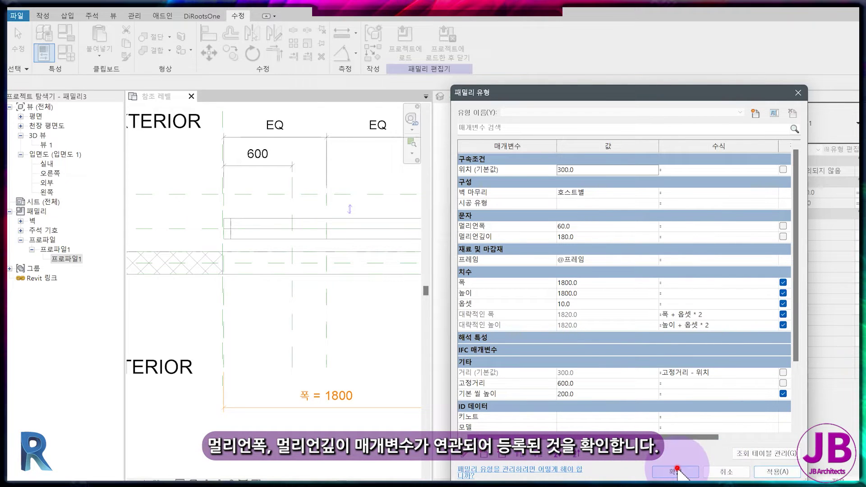
left_click(678, 469)
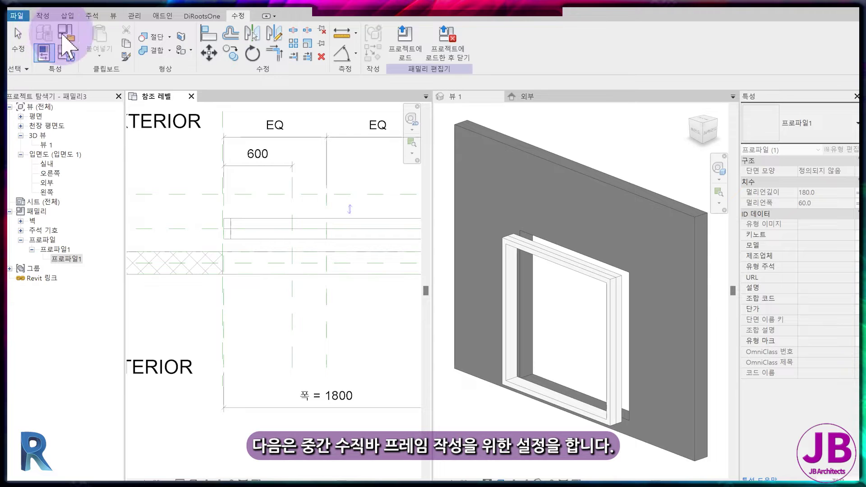
left_click(260, 167)
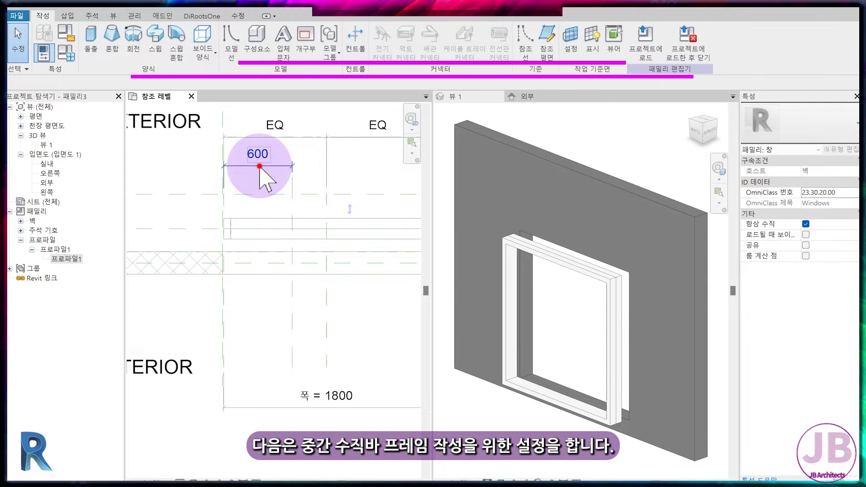
Label the 600 dimension with a new type parameter 프로젝트폭 = 600.
left_click(260, 167)
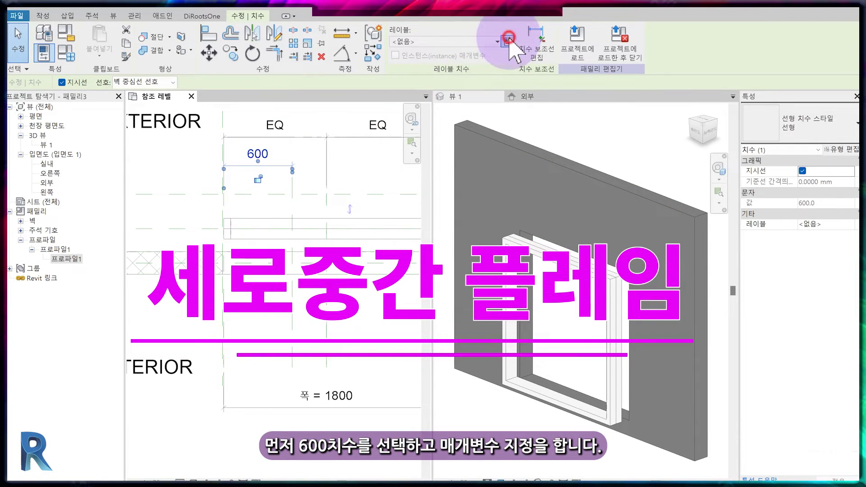
left_click(508, 41)
type("프로젝트폭")
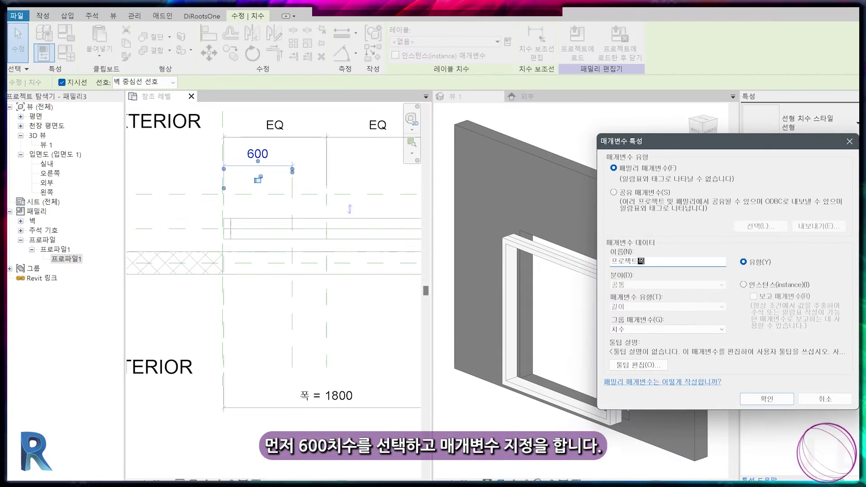
key("Return")
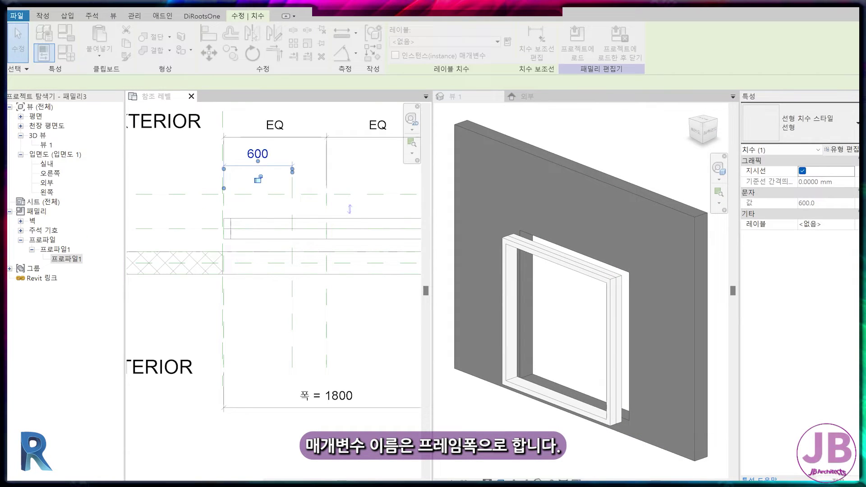
left_click(210, 144)
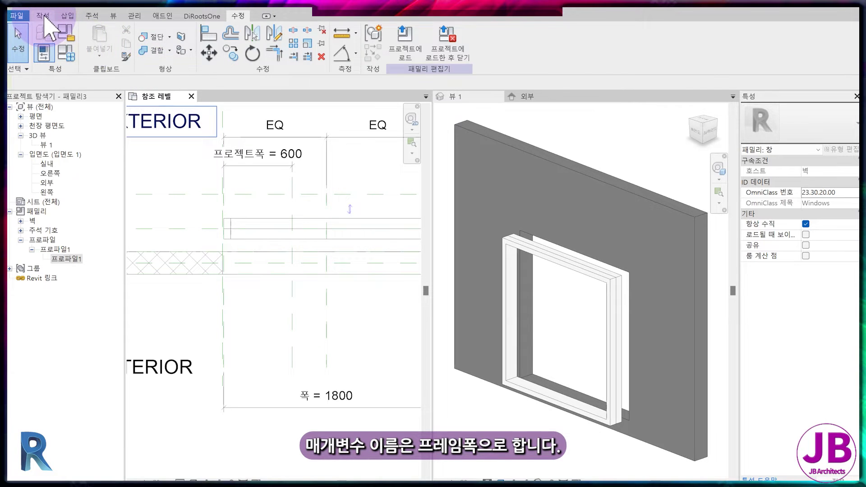
left_click(43, 15)
In the Exterior elevation, sketch a vertical sweep path from frame bottom to top, locked to the reference plane.
left_click(526, 99)
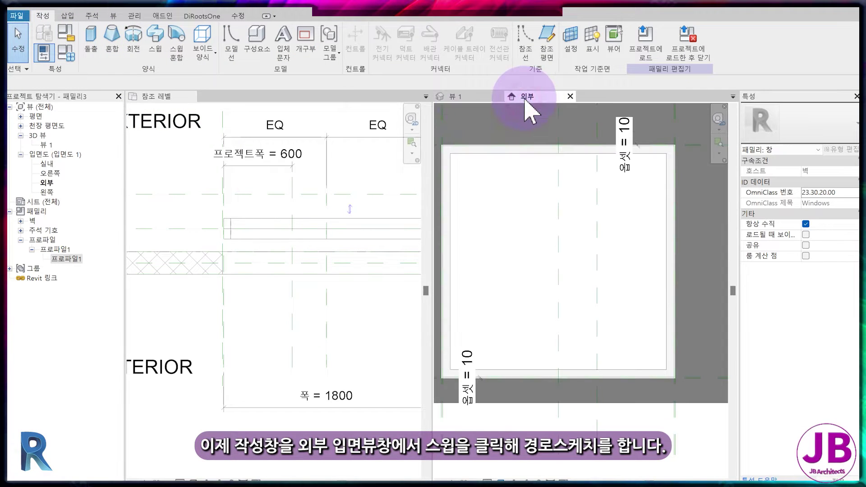
left_click(151, 48)
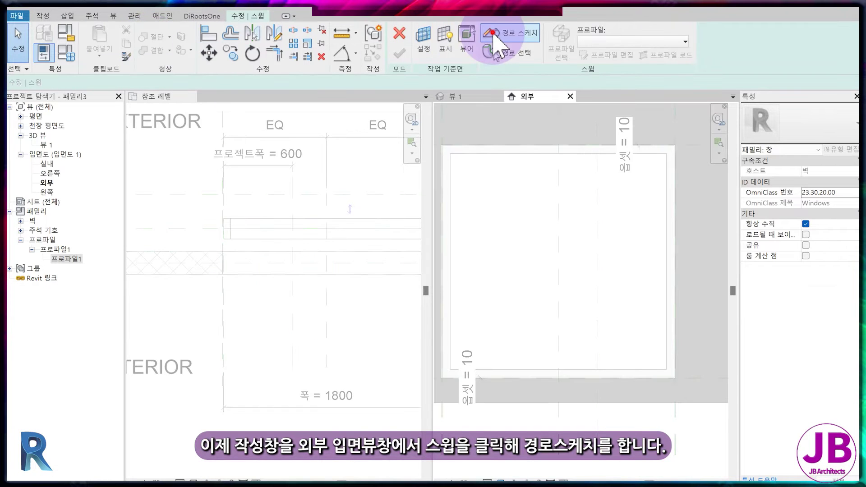
left_click(493, 34)
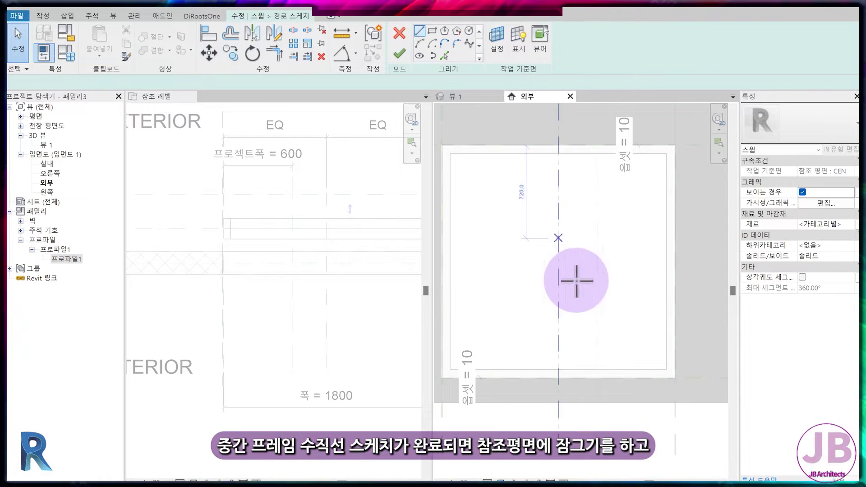
left_click(597, 370)
left_click(597, 152)
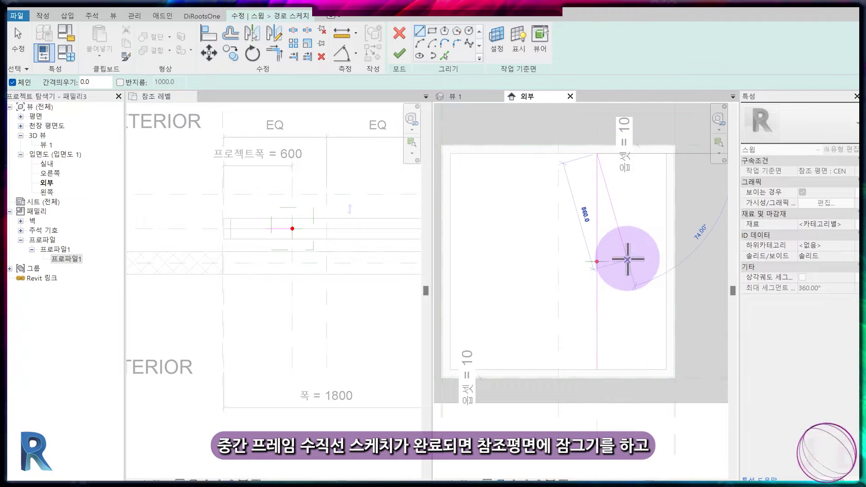
key("Escape")
key("Escape")
left_click(597, 153)
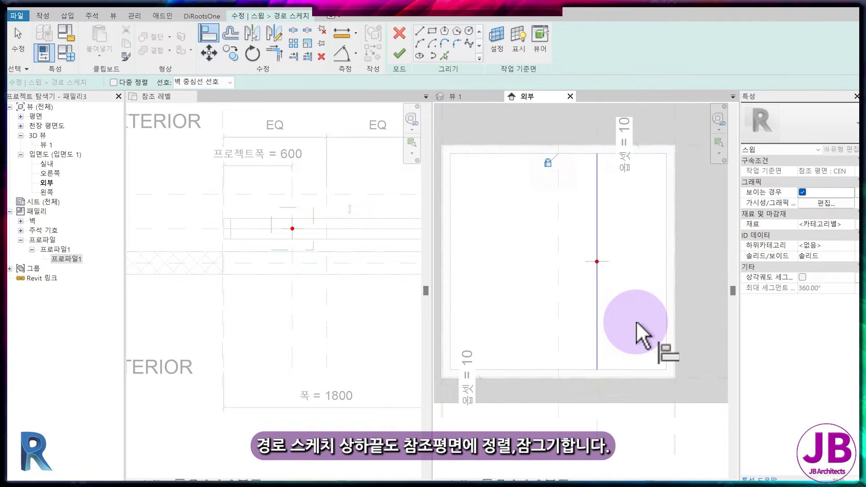
left_click(399, 53)
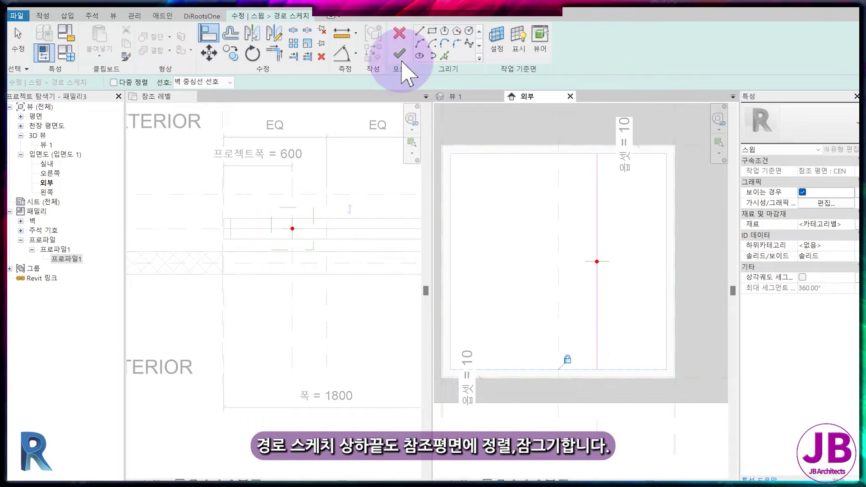
Use 프로파일1 as the sweep profile to finish the middle mullion, checking it in 3D.
left_click(613, 42)
left_click(607, 65)
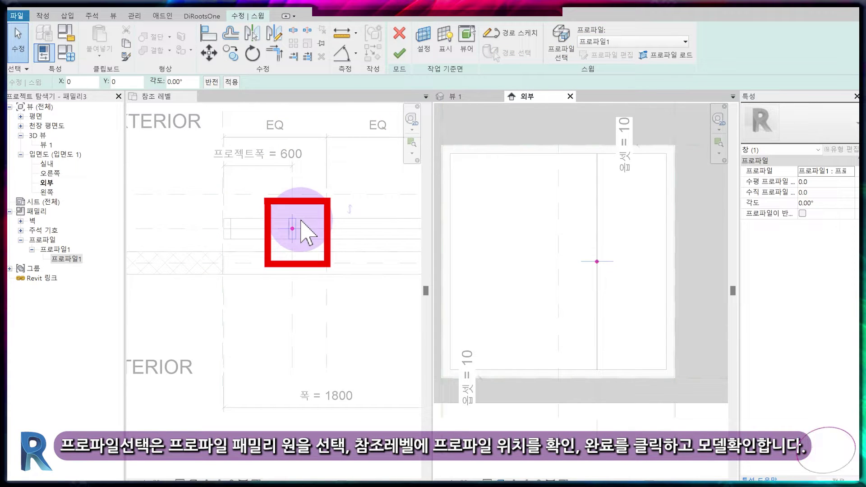
left_click(399, 58)
left_click(455, 96)
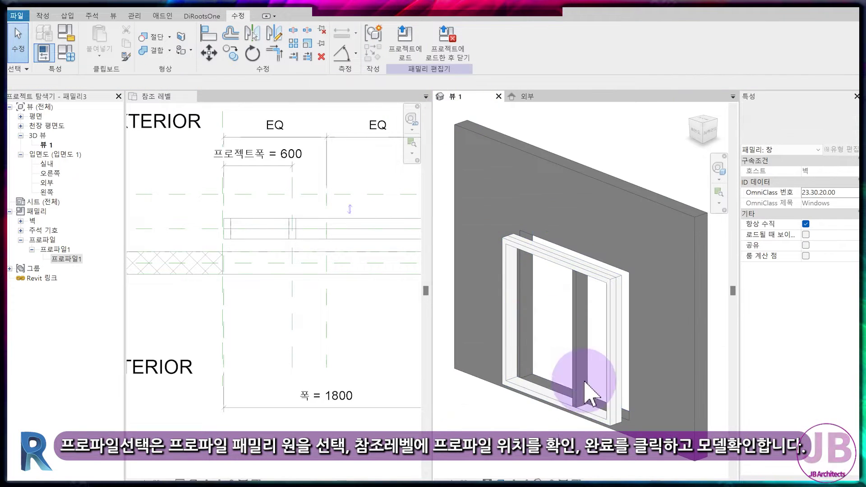
left_click(582, 384)
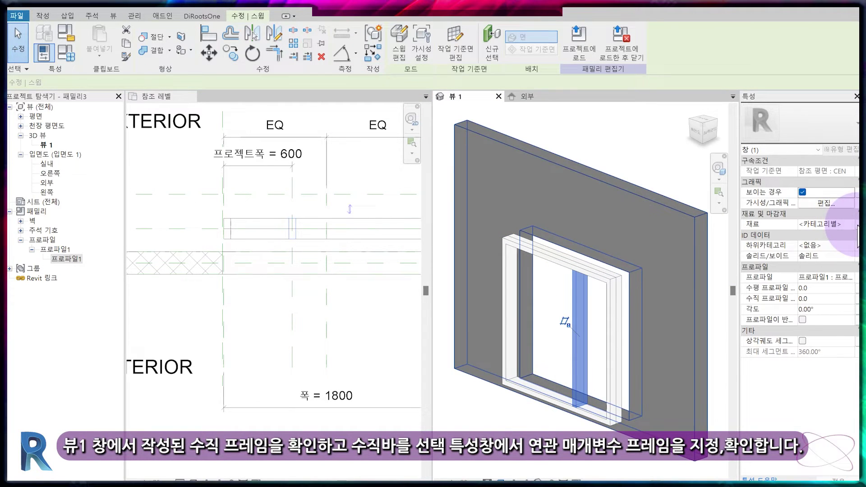
Associate the mullion's Material with the 프레임 family parameter.
left_click(857, 224)
left_click(684, 350)
left_click(724, 409)
left_click(557, 417)
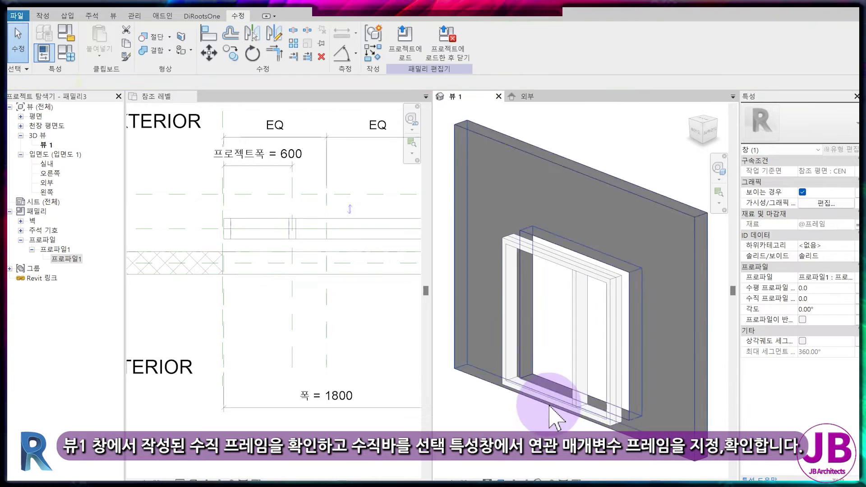
Save the family as 세로프로젝트창.rfa.
scroll(350, 336, "down", 3)
scroll(339, 348, "up", 1)
scroll(316, 352, "up", 2)
key("ctrl+s")
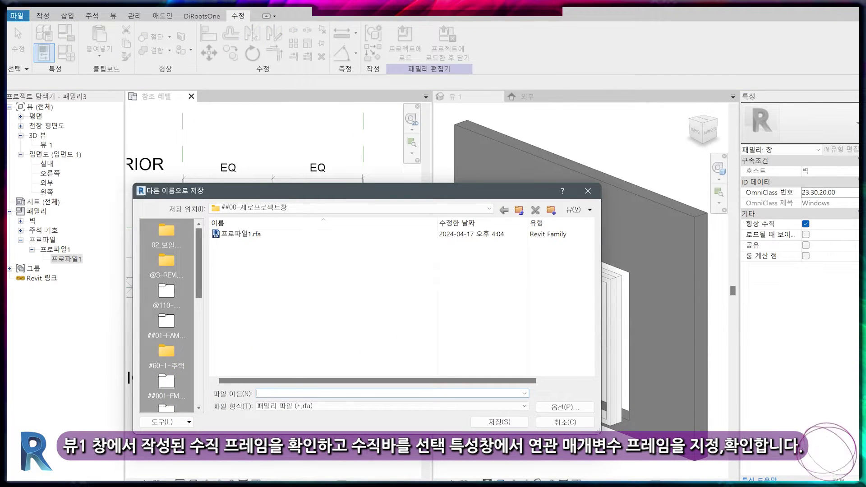
type("세로프로젝트창")
key("Return")
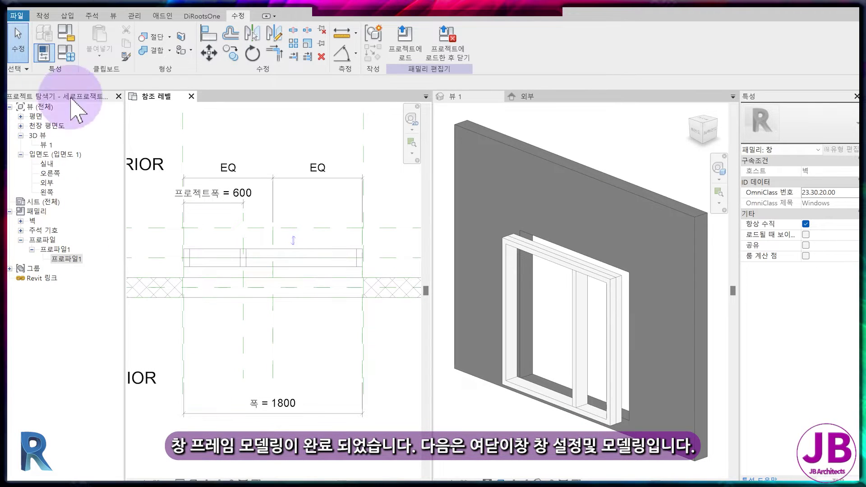
left_click(43, 15)
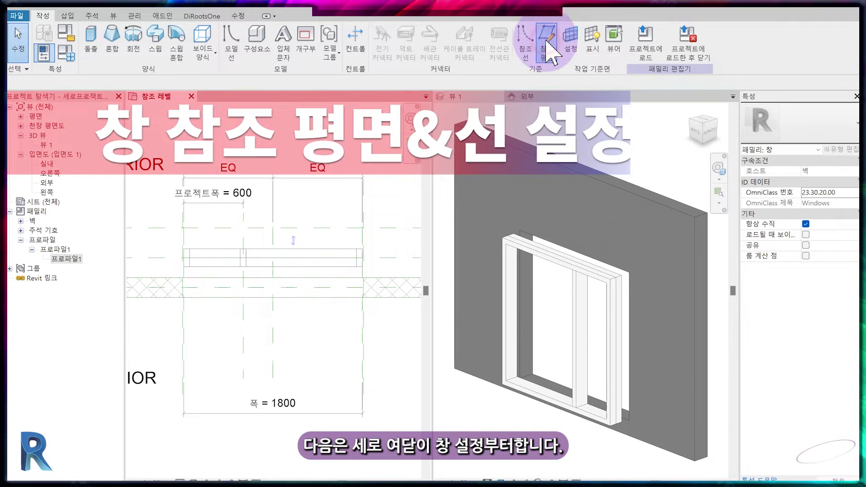
Pick-line a reference plane from the frame centre plane with offsets 90 and 30.
left_click(549, 42)
left_click_drag(153, 83, 111, 88)
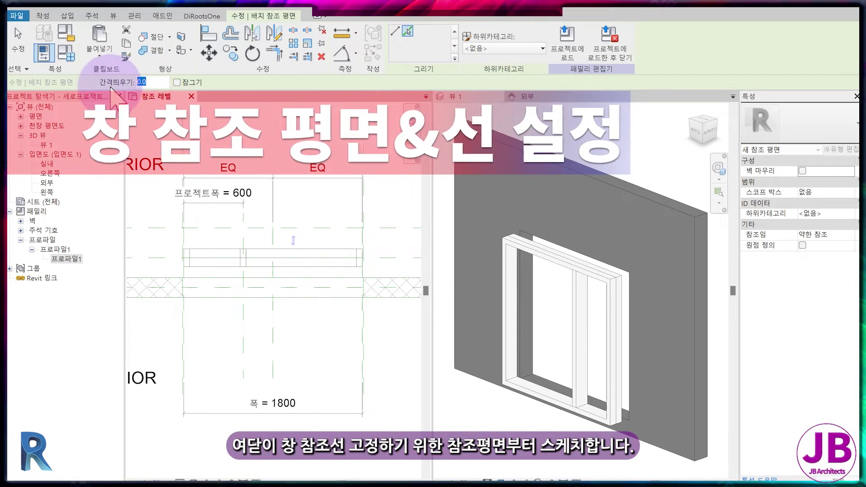
type("90")
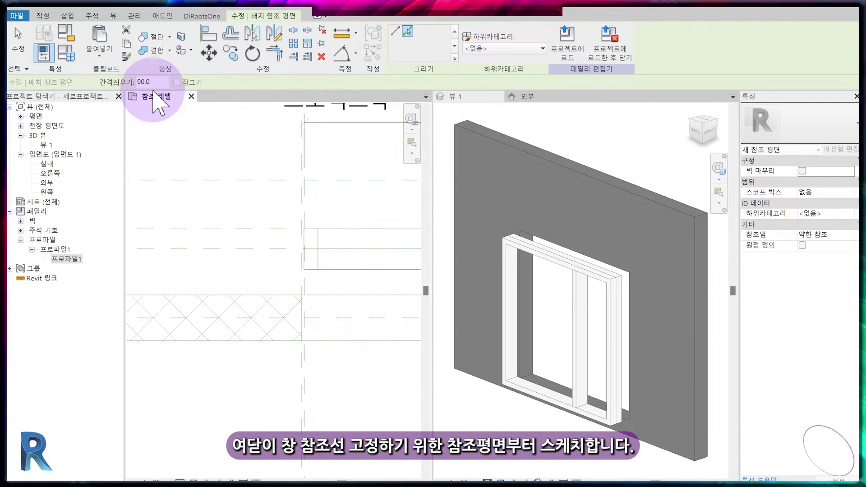
left_click_drag(157, 86, 105, 77)
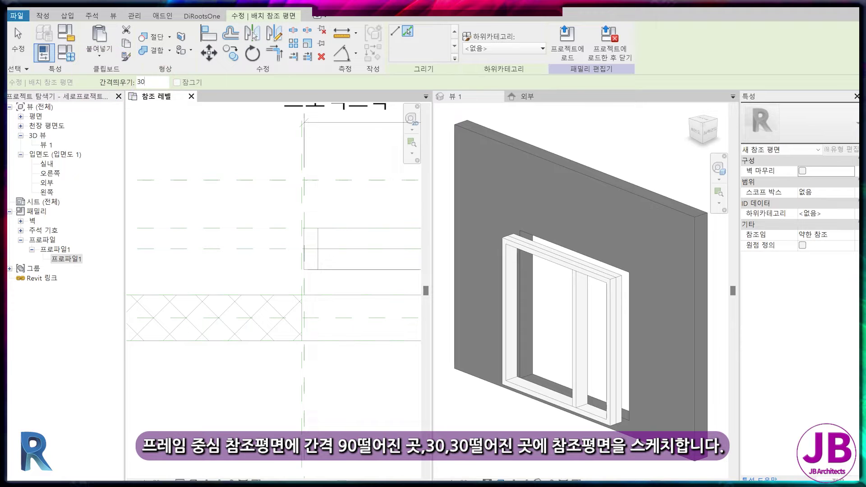
scroll(253, 246, "up", 2)
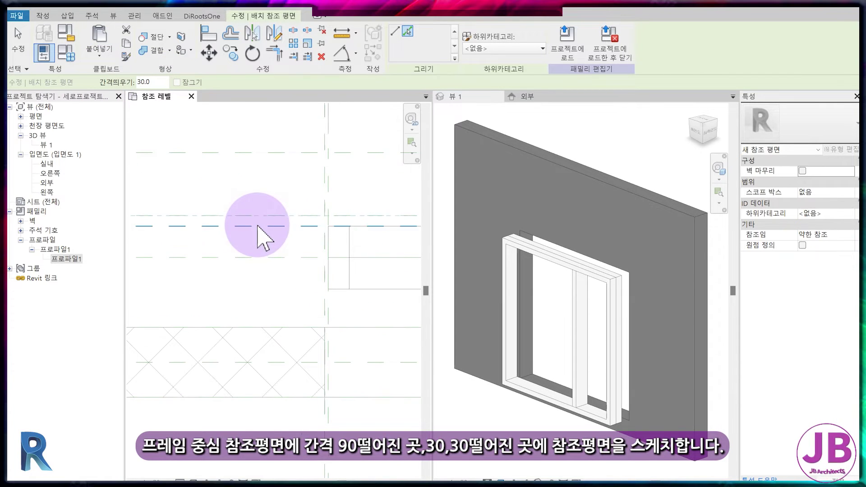
left_click(278, 227)
Place another offset reference plane beside the frame, then check it and reframe the lower frame.
left_click(144, 81)
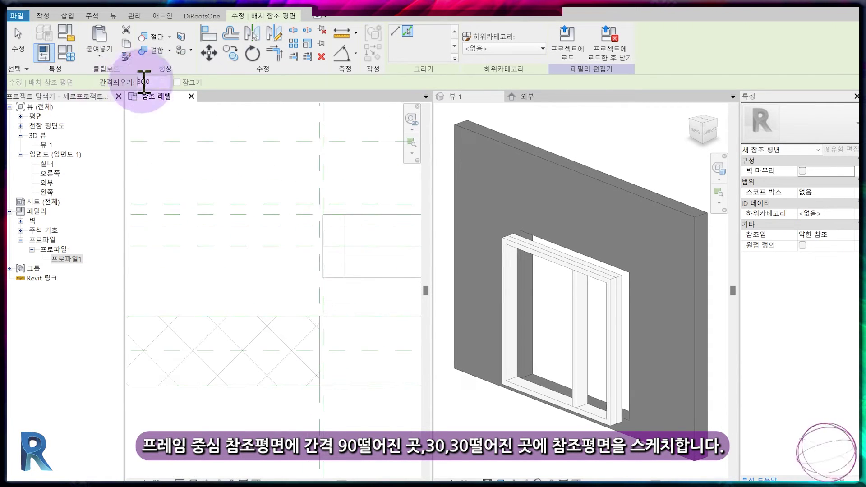
type("60")
scroll(319, 270, "up", 3)
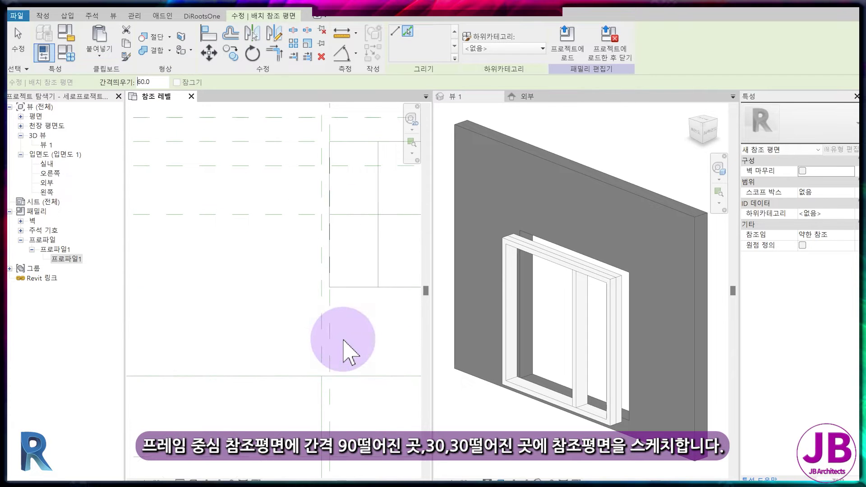
scroll(332, 343, "down", 2)
left_click(323, 357)
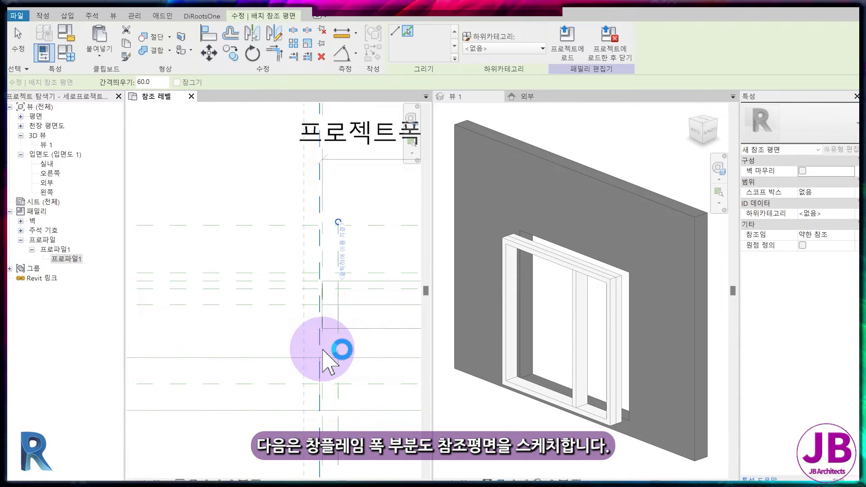
key("Escape")
key("Escape")
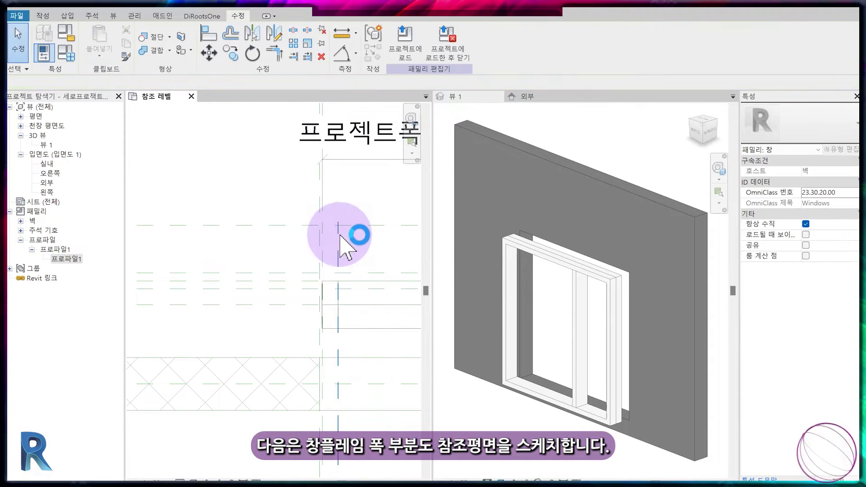
left_click(339, 226)
key("Escape")
middle_click_drag(352, 203, 358, 251)
scroll(359, 266, "up", 2)
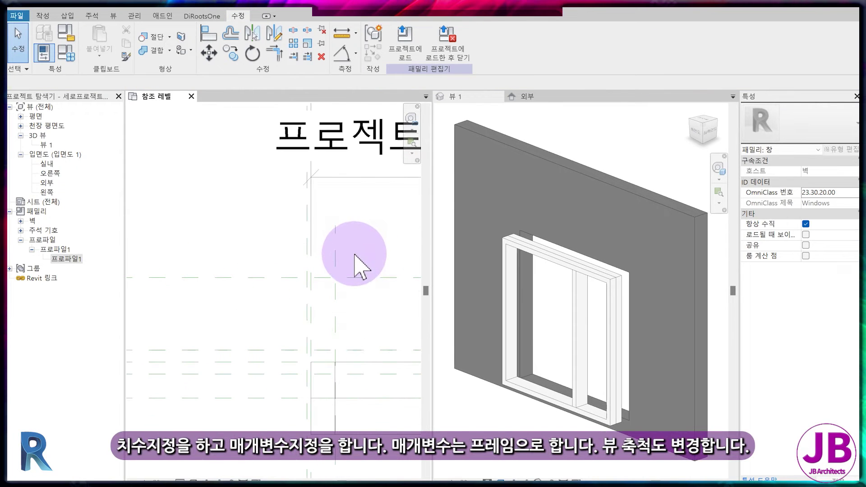
Dimension the 60 gap between the new reference planes and label it 멀리언폭.
key("d")
key("i")
scroll(324, 266, "up", 2)
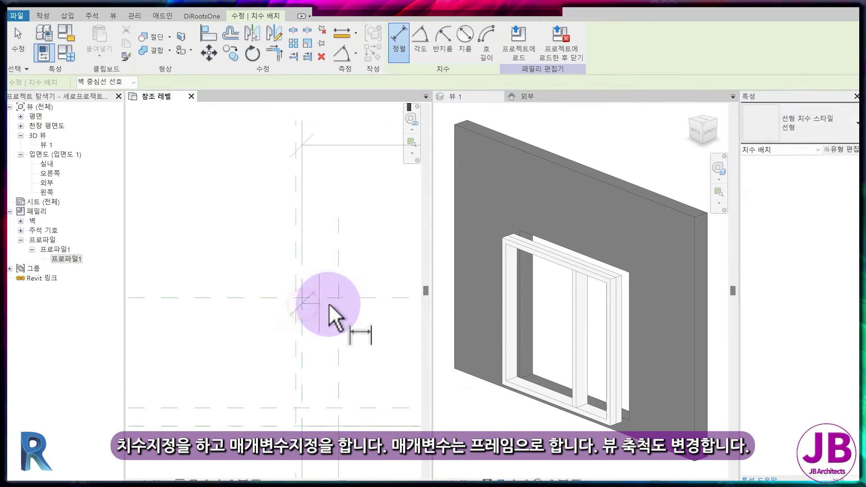
left_click(366, 168)
middle_click_drag(366, 168, 379, 219)
key("Escape")
key("Escape")
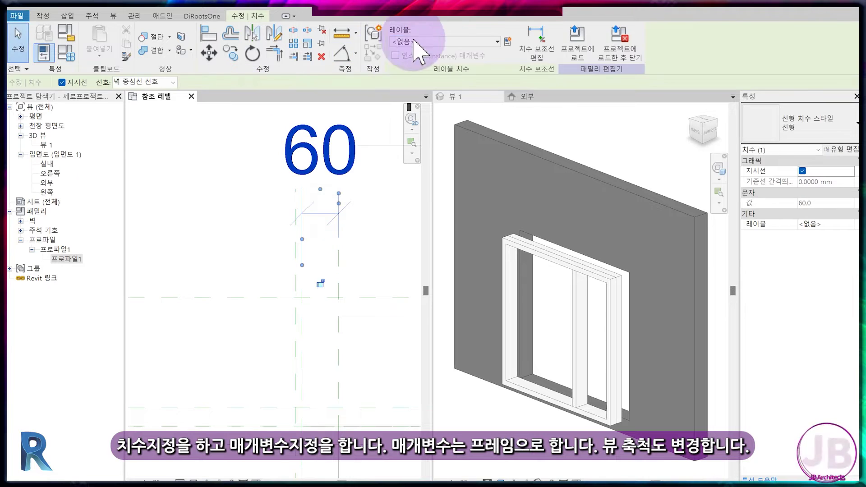
left_click(397, 42)
left_click(458, 185)
key("Escape")
Switch the plan to a finer view scale such as 1:10 and recentre on the frame.
scroll(232, 330, "down", 2)
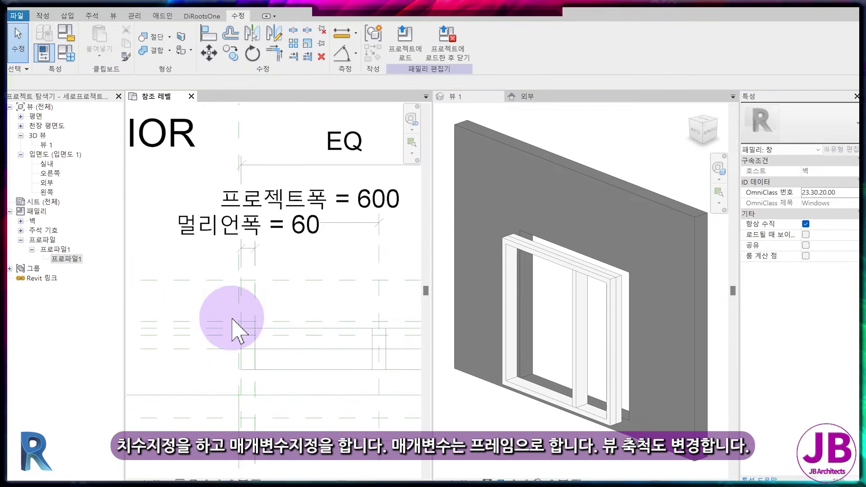
scroll(232, 330, "down", 2)
left_click(143, 480)
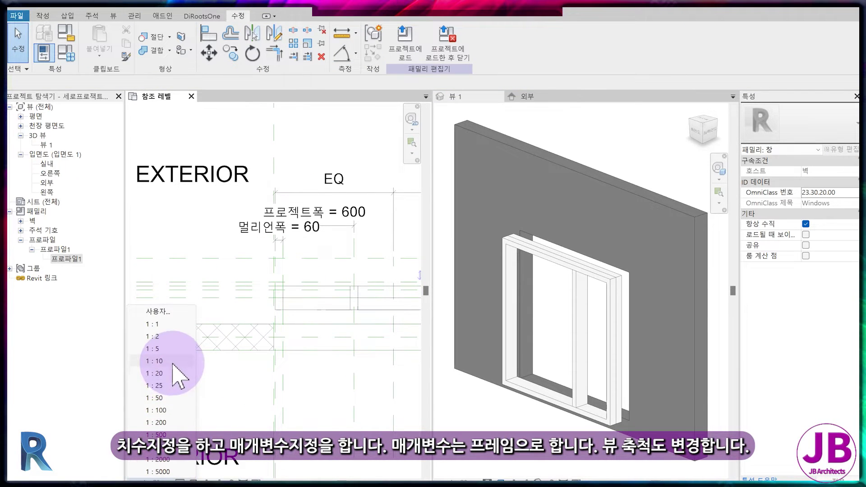
left_click(173, 362)
mouse_move(290, 358)
middle_mouse_down()
mouse_move(290, 319)
mouse_move(290, 390)
middle_mouse_up()
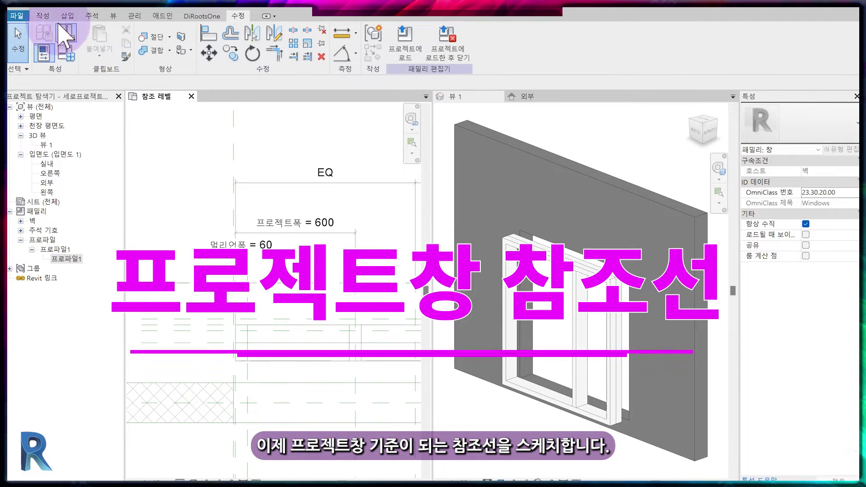
Sketch a 45° diagonal reference line beside the mullion and select its 480 dimension.
left_click(47, 16)
left_click(530, 43)
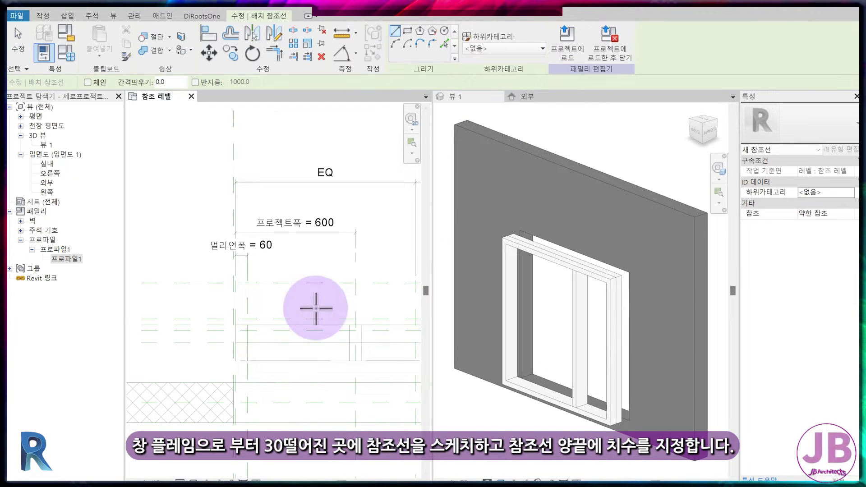
scroll(251, 333, "up", 2)
left_click(245, 318)
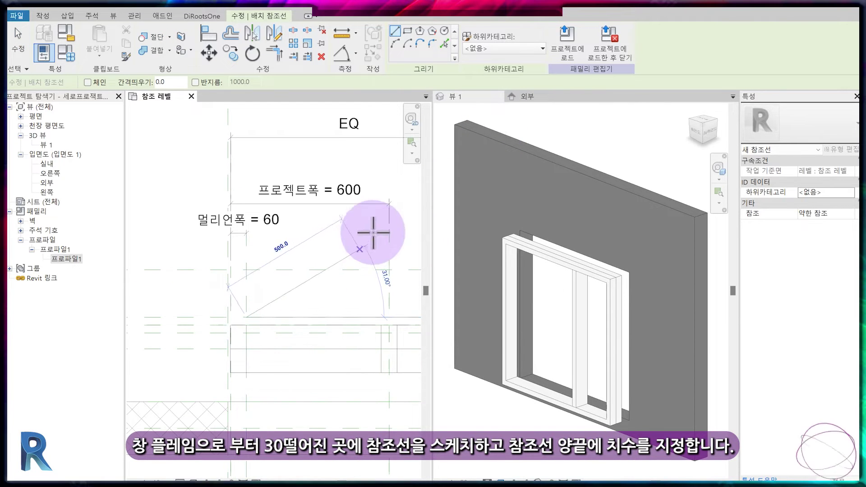
left_click(337, 232)
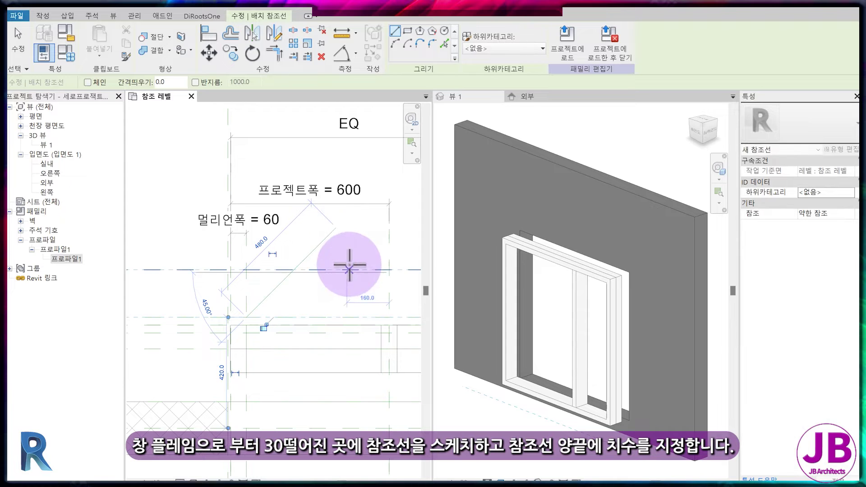
left_click(278, 256)
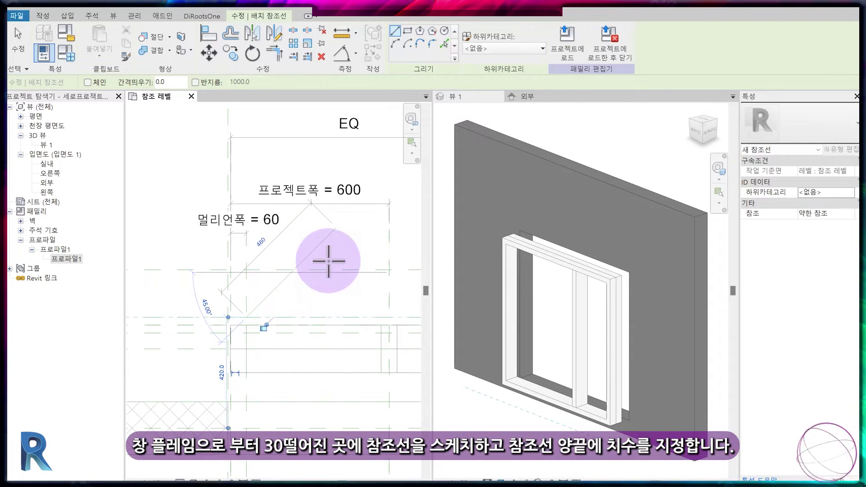
key("Escape")
key("Escape")
left_click(271, 242)
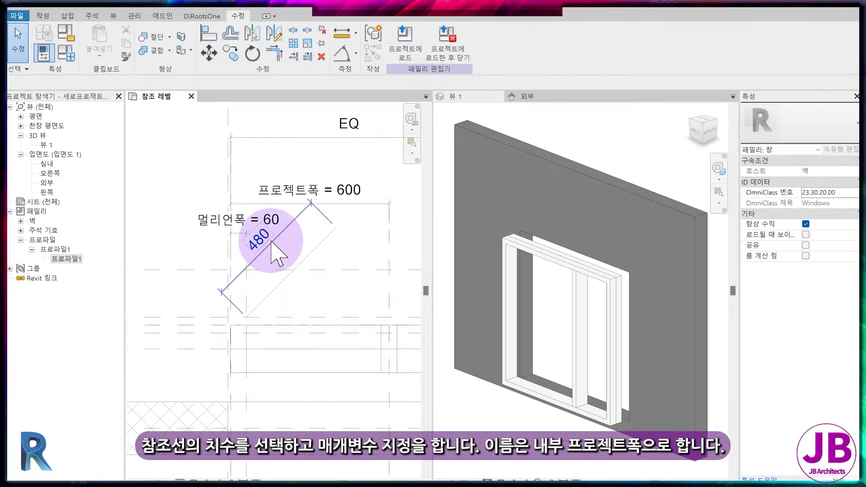
Label the 480 dimension 내부프로젝트폭 and add a 45° angular dimension to the diagonal line.
left_click(507, 42)
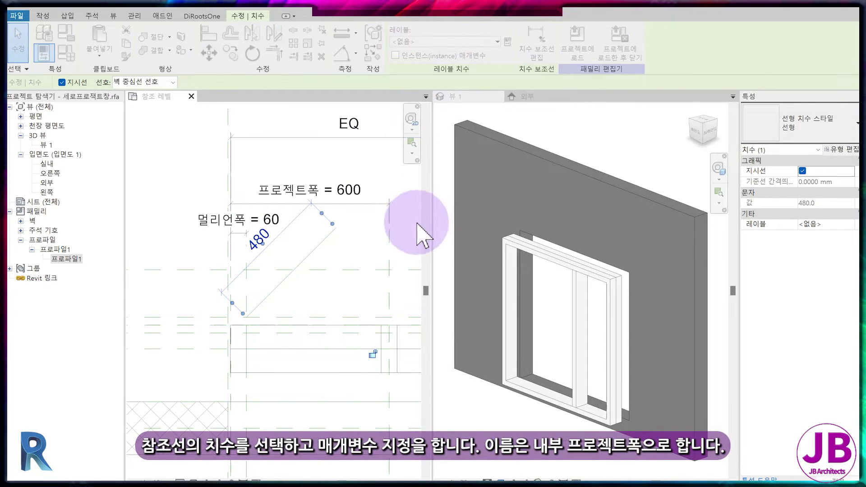
type("내부프로젝트폭")
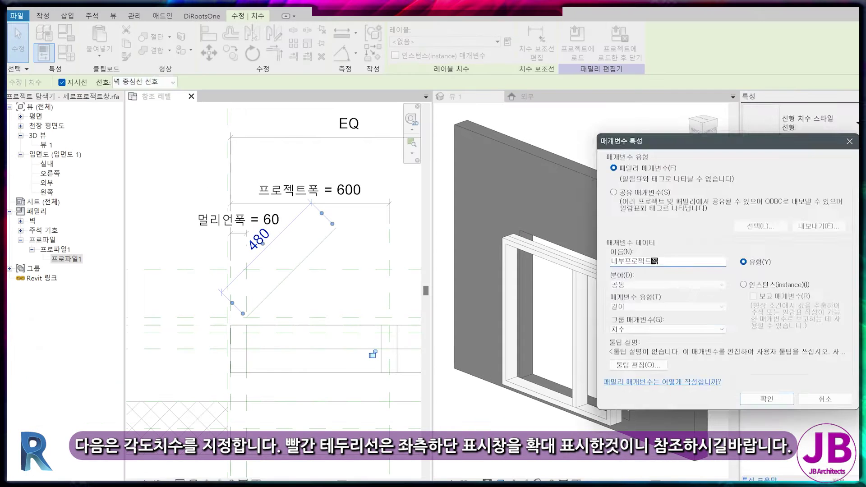
key("Return")
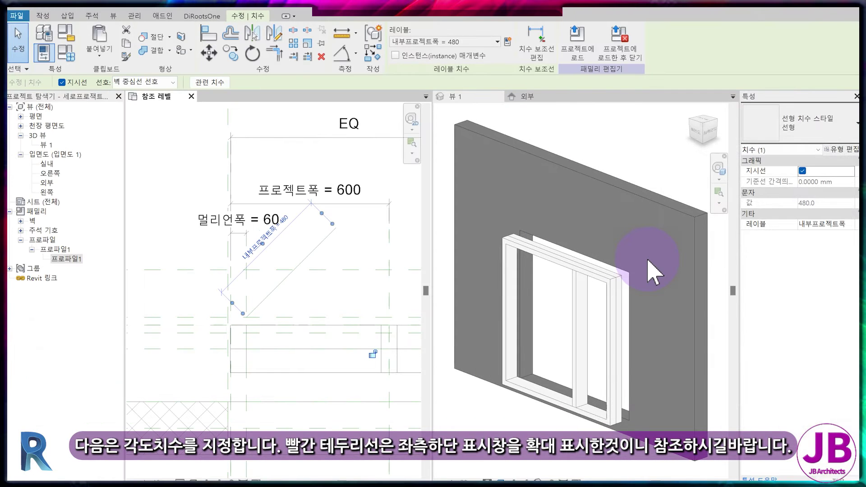
key("d")
key("i")
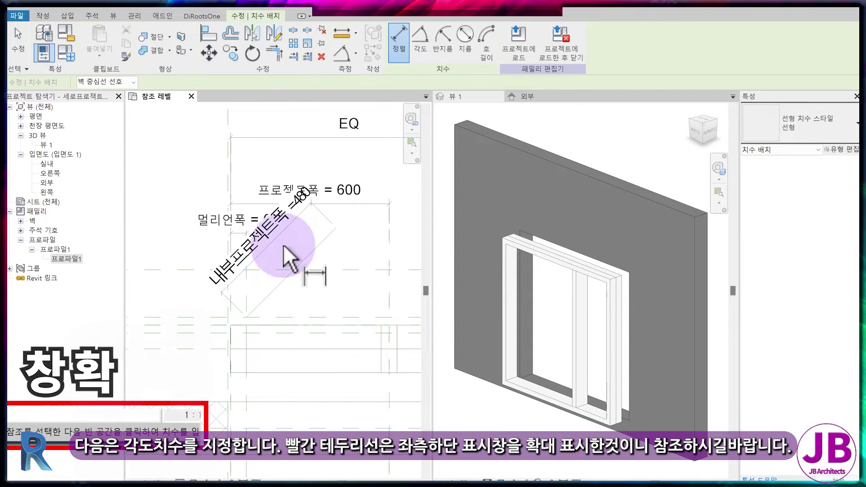
left_click(420, 42)
left_click(299, 316)
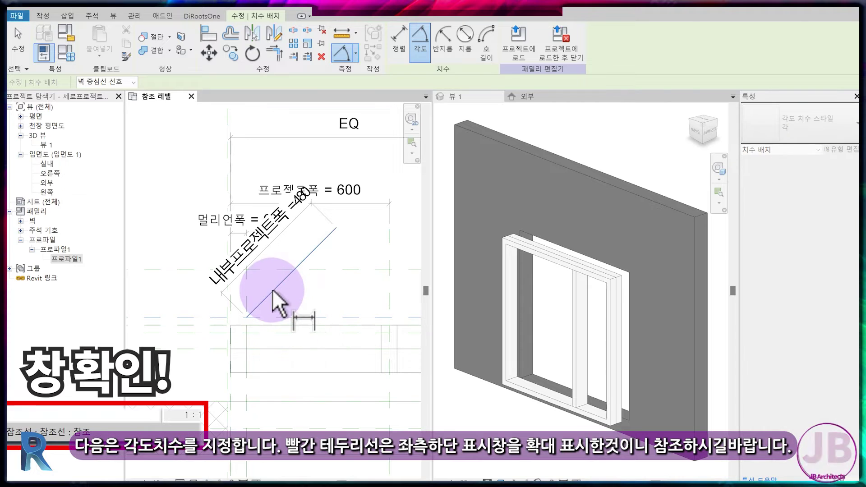
left_click(273, 289)
left_click(314, 298)
key("Escape")
key("Escape")
Align and lock the reference line's end point to the vertical and horizontal planes.
scroll(347, 332, "up", 1)
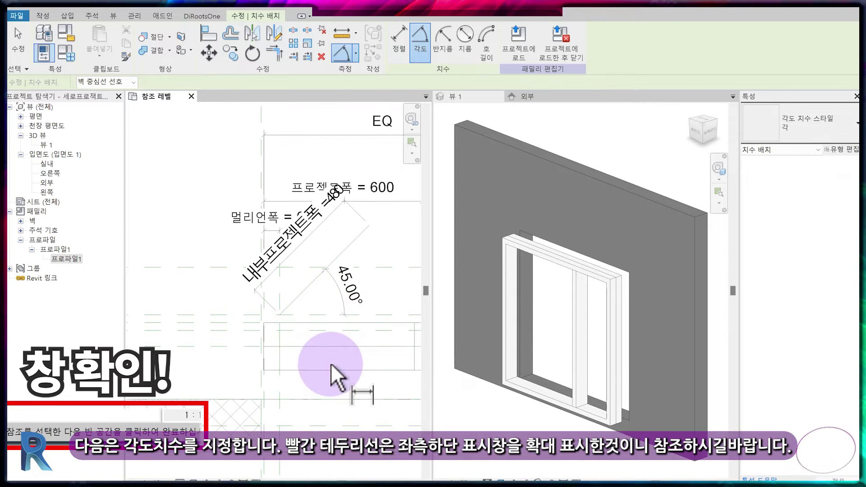
scroll(331, 364, "up", 1)
key("a")
key("l")
scroll(258, 293, "up", 2)
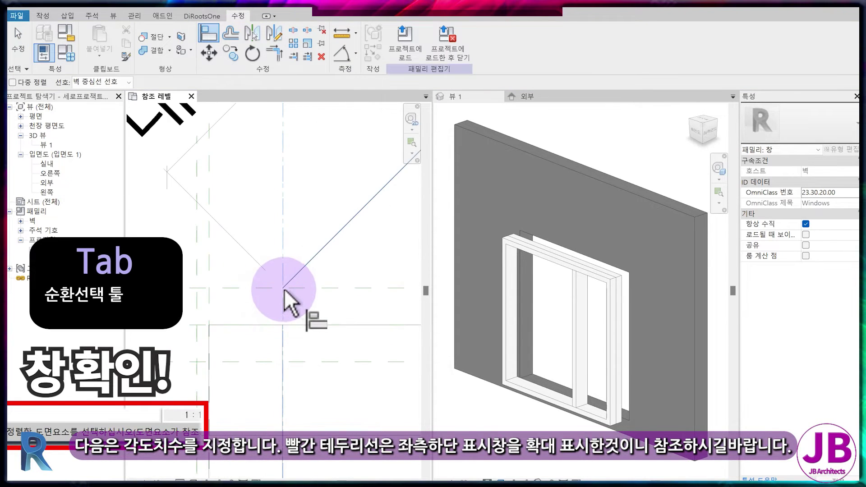
key("Tab")
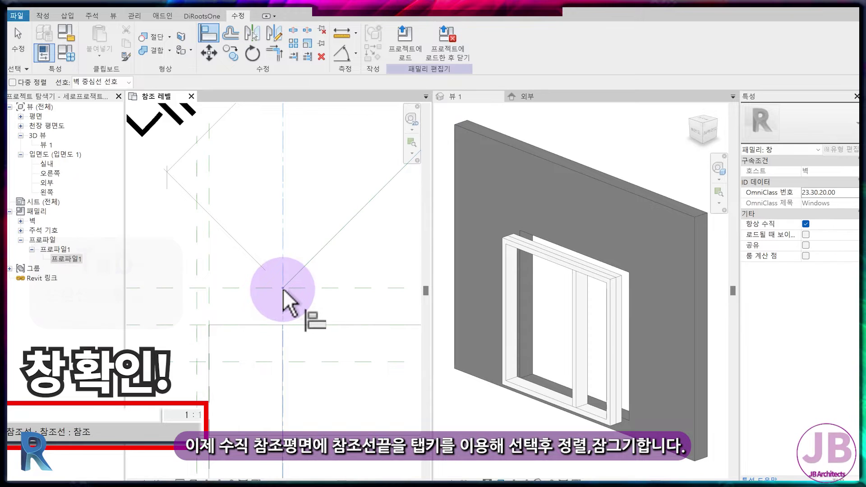
left_click(283, 289)
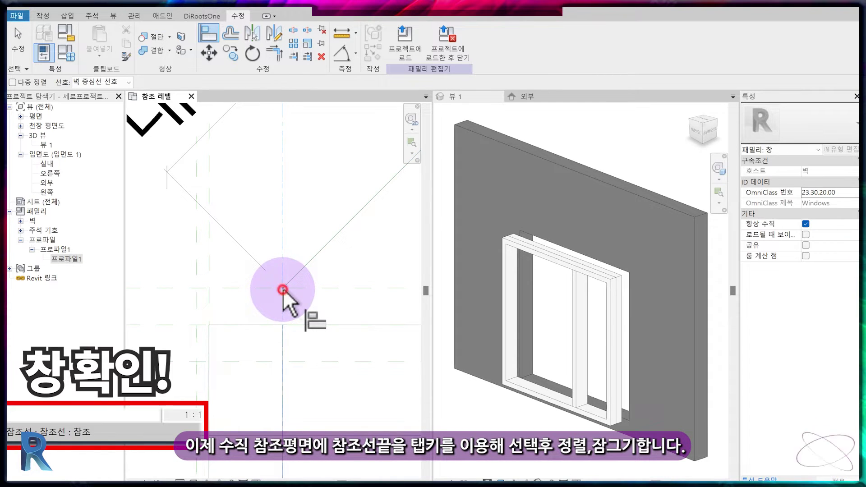
key("Tab")
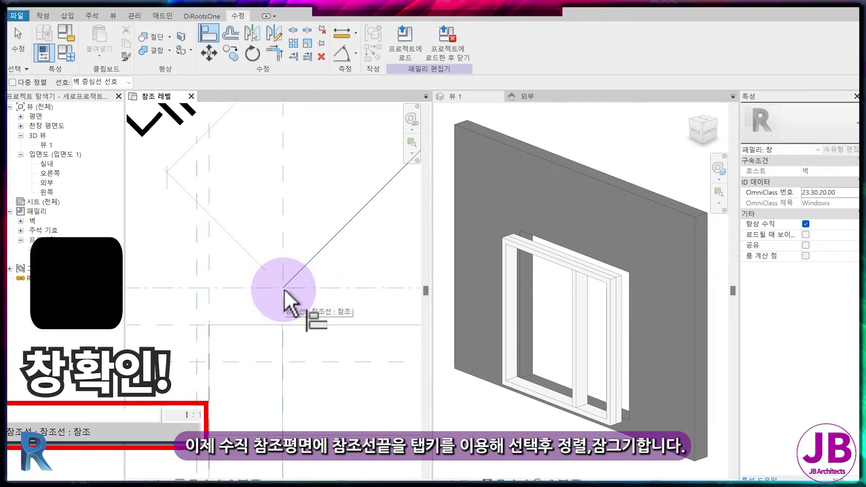
left_click(283, 288)
left_click(264, 298)
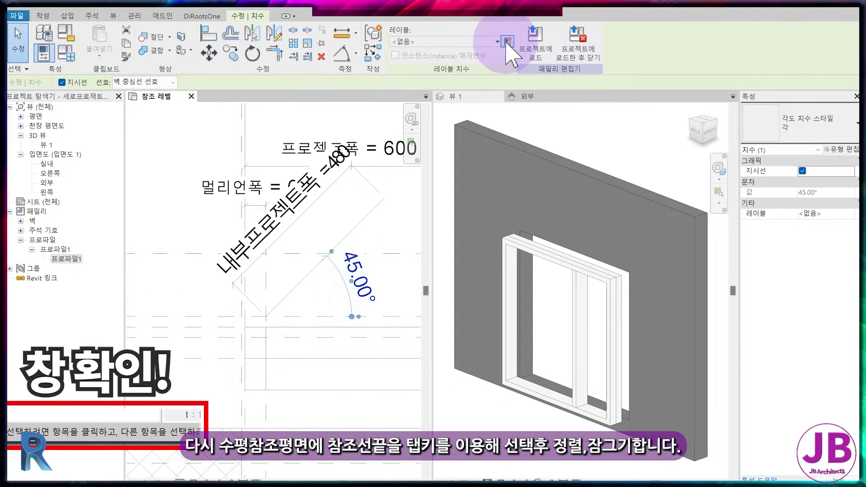
Label the 45° angle dimension with a new 각도 parameter.
left_click(508, 42)
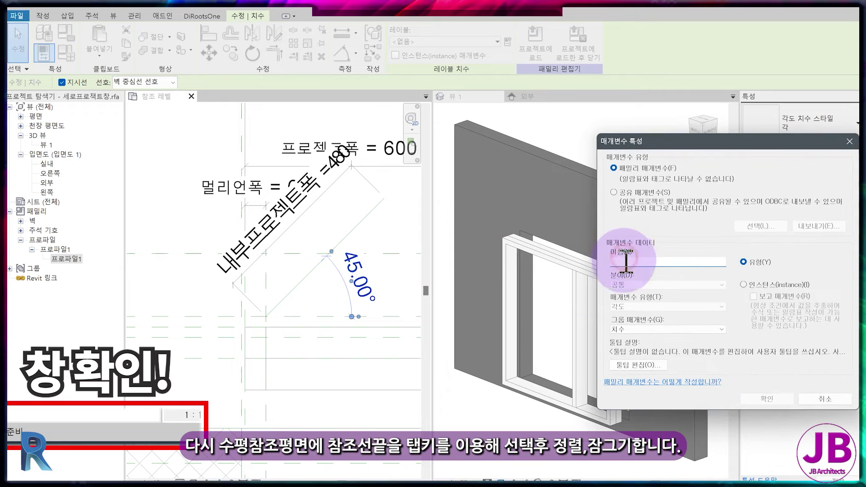
type("각도")
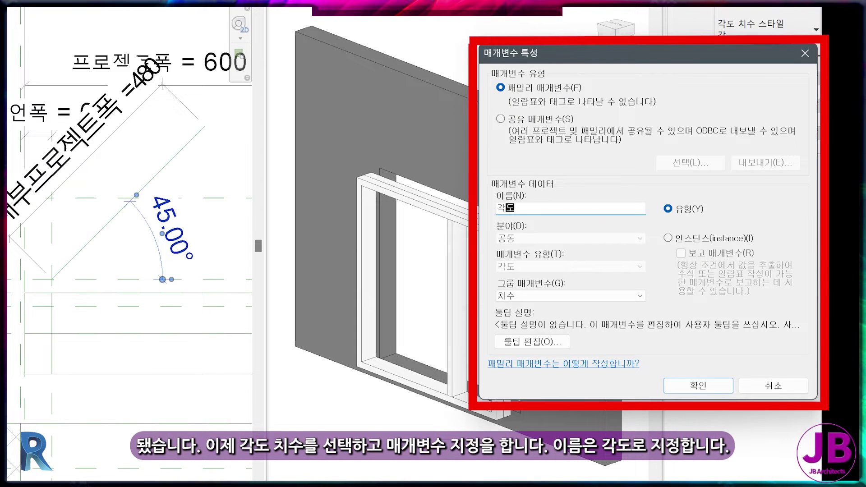
key("Return")
scroll(310, 319, "up", 3)
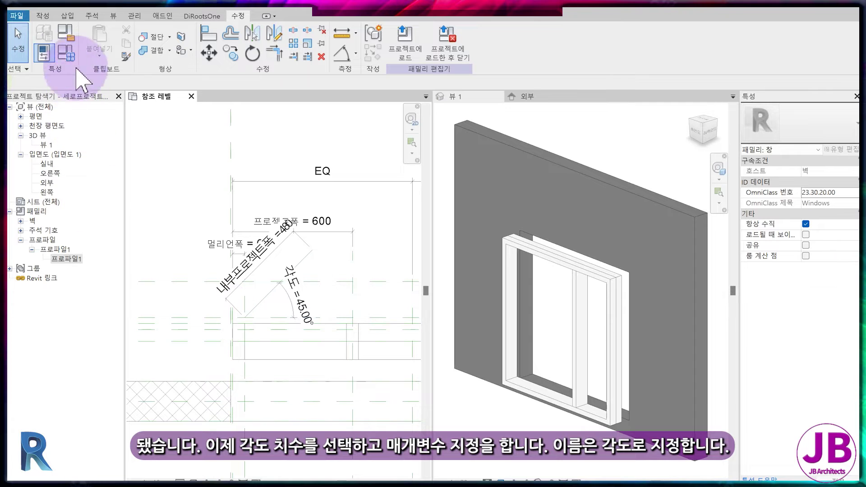
left_click(44, 53)
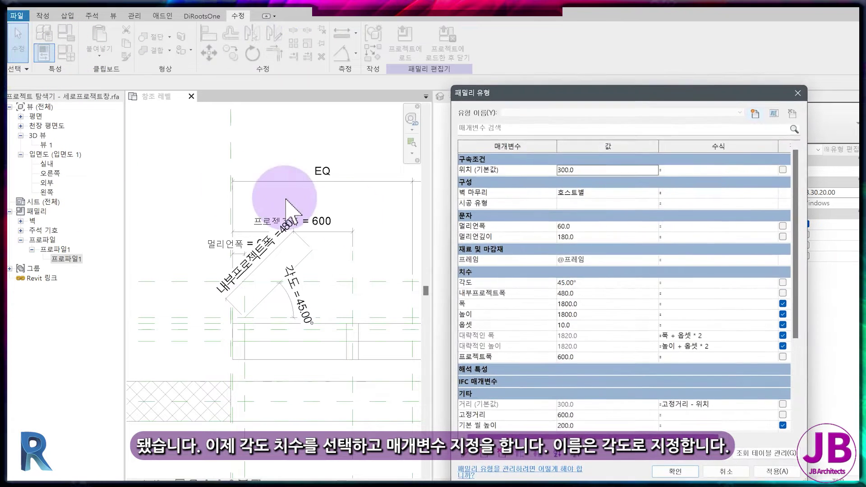
Reorder 내부프로젝트폭 and 프로젝트폭 in the Family Types parameter list.
left_click(518, 293)
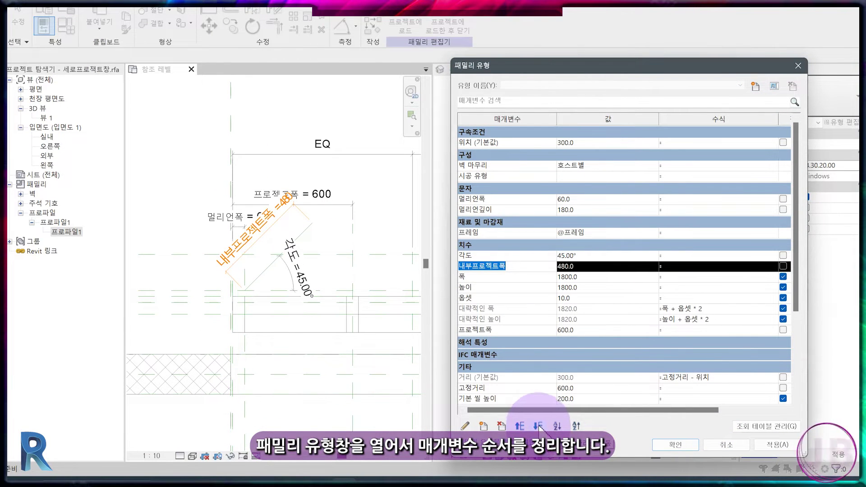
left_click(538, 427)
left_click(539, 426)
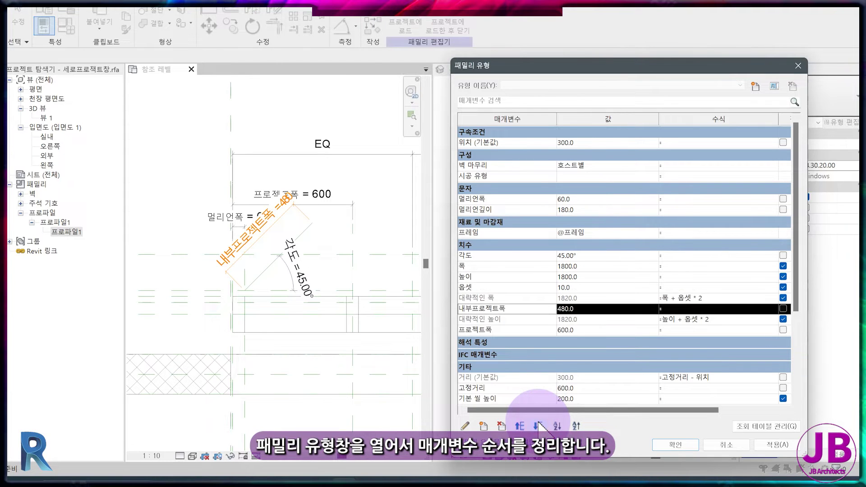
left_click(523, 342)
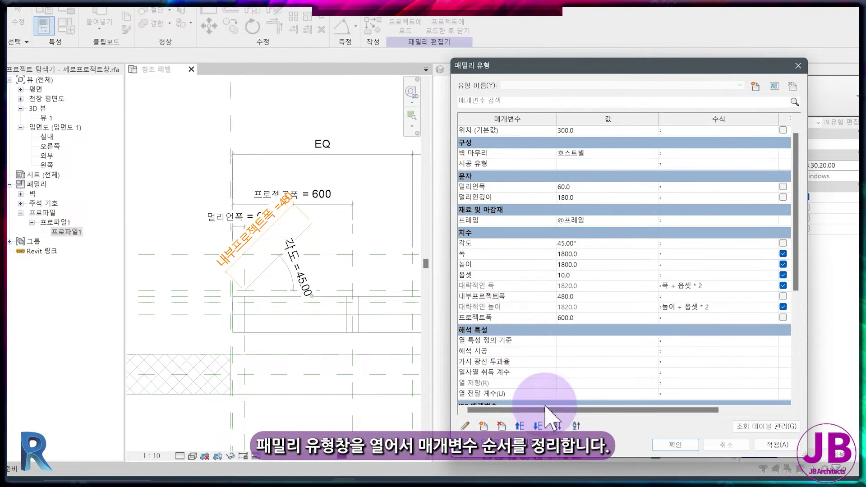
left_click(519, 427)
left_click(510, 317)
left_click(519, 427)
left_click(519, 426)
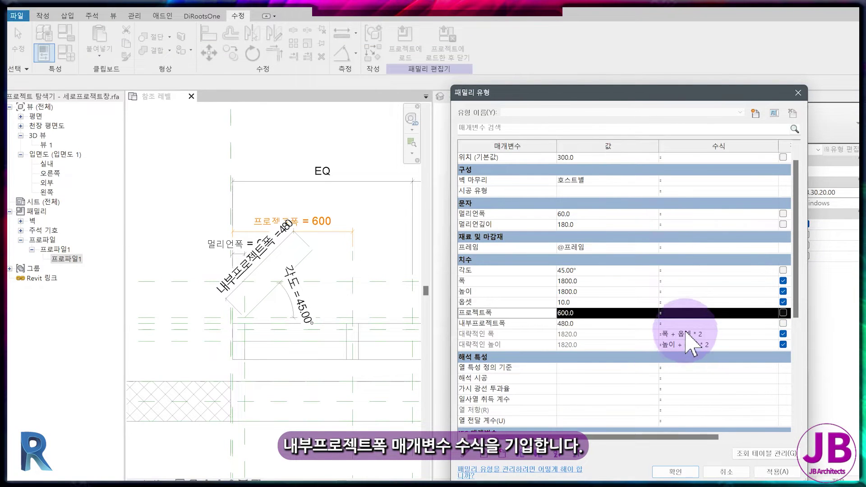
Set 내부프로젝트폭 = 프로젝트폭 − 3/2 × 멀리언폭, then move the 800 dimension up beside EQ.
left_click(683, 324)
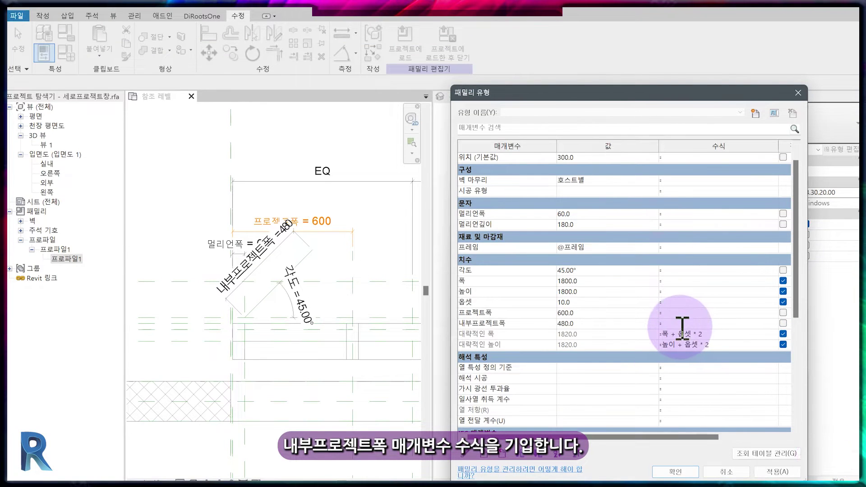
type("프로젝트폭 - 3 / 2 * 멀리언폭")
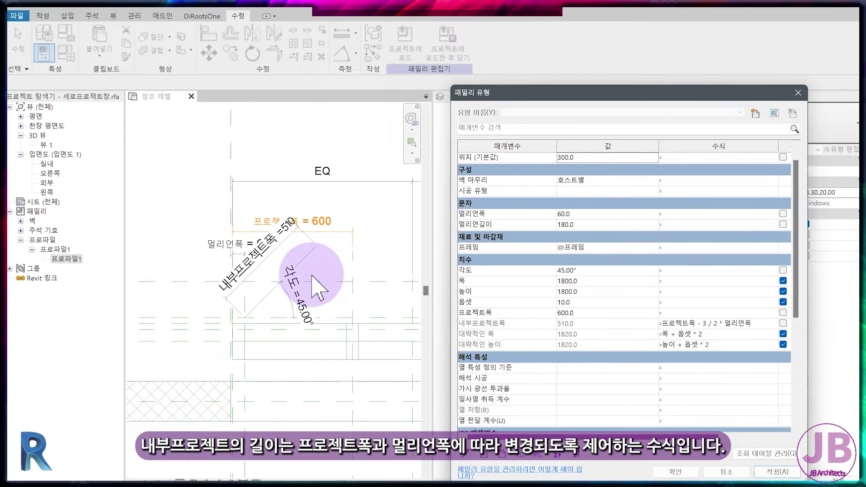
left_click(600, 460)
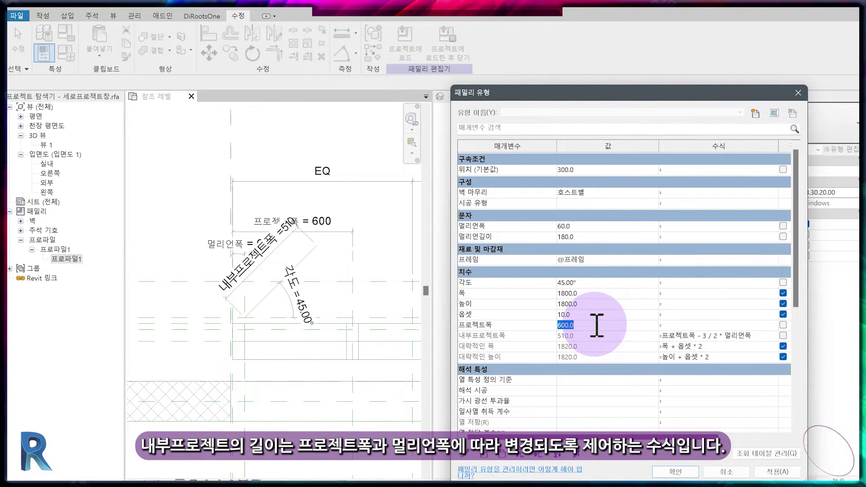
left_click(607, 325)
type("800")
left_click(777, 472)
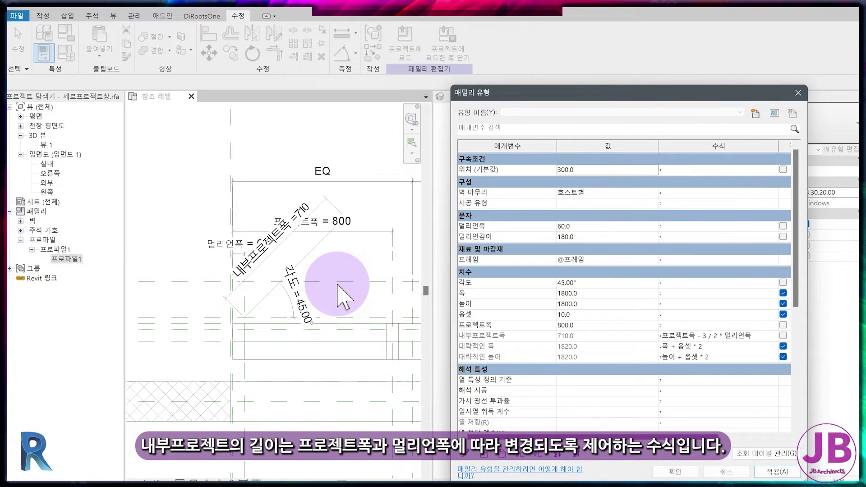
key("Return")
left_click(357, 225)
left_click_drag(373, 213, 357, 193)
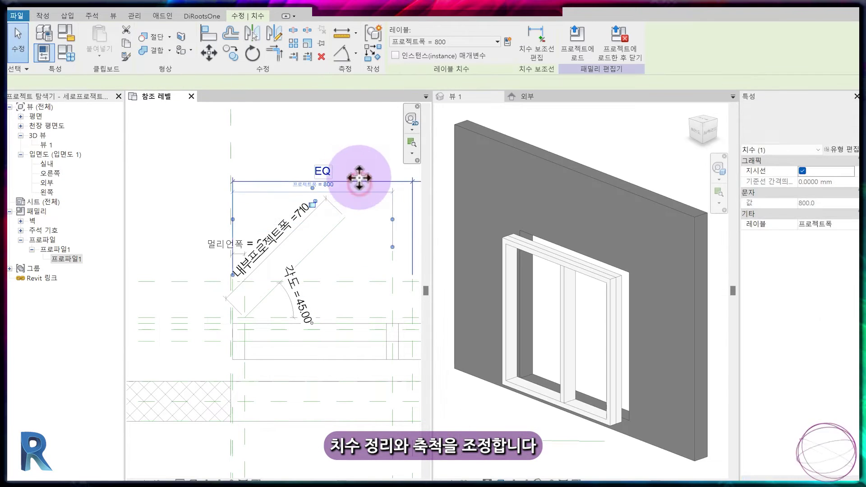
Switch the view to a smaller annotation scale and centre the angled lines.
left_click(298, 291)
left_click(145, 479)
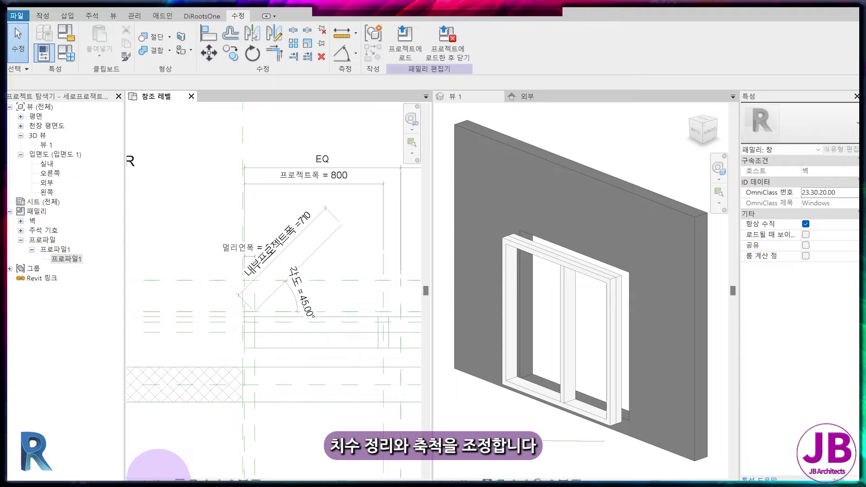
left_click(159, 428)
scroll(325, 300, "up", 2)
middle_click_drag(256, 319, 315, 335)
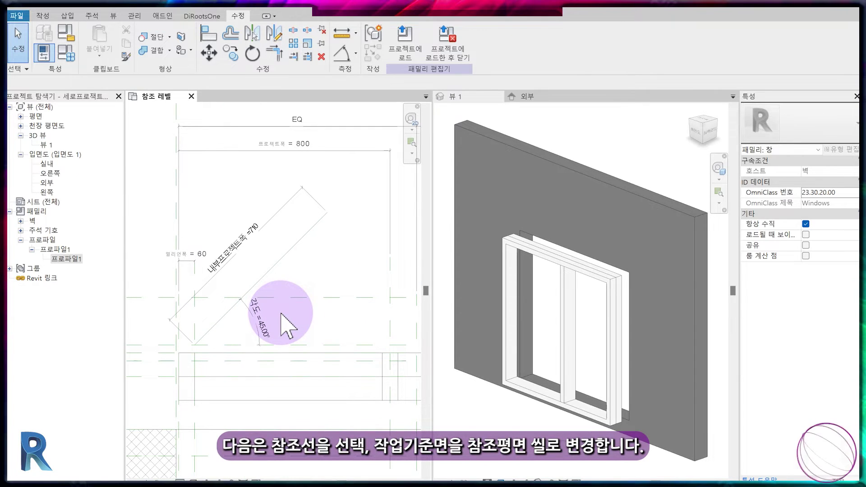
Reassign the diagonal reference line's work plane to reference plane 씰.
left_click(292, 266)
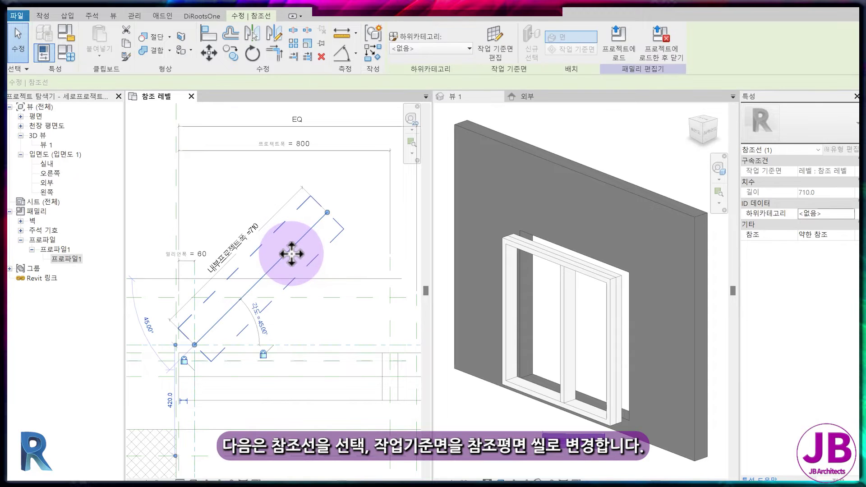
left_click(504, 51)
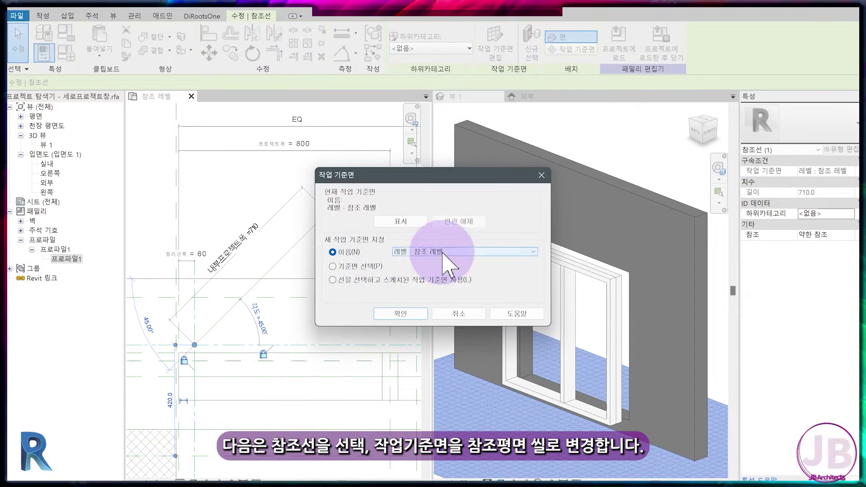
left_click(440, 251)
left_click(451, 266)
left_click(422, 315)
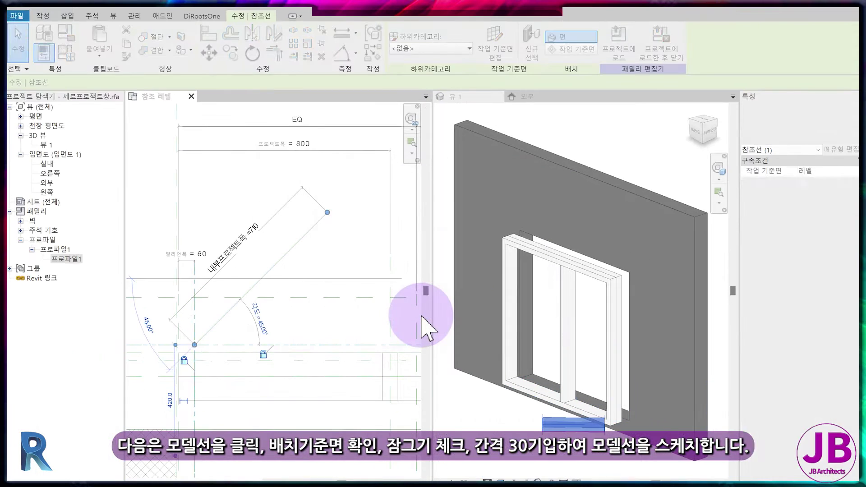
left_click(423, 321)
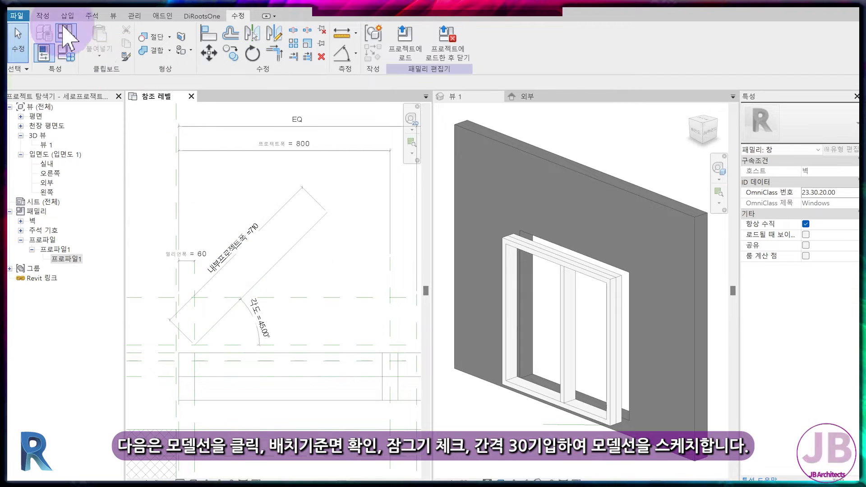
Draw model lines offset 30 and 60 from the diagonal reference line.
left_click(43, 16)
left_click(236, 54)
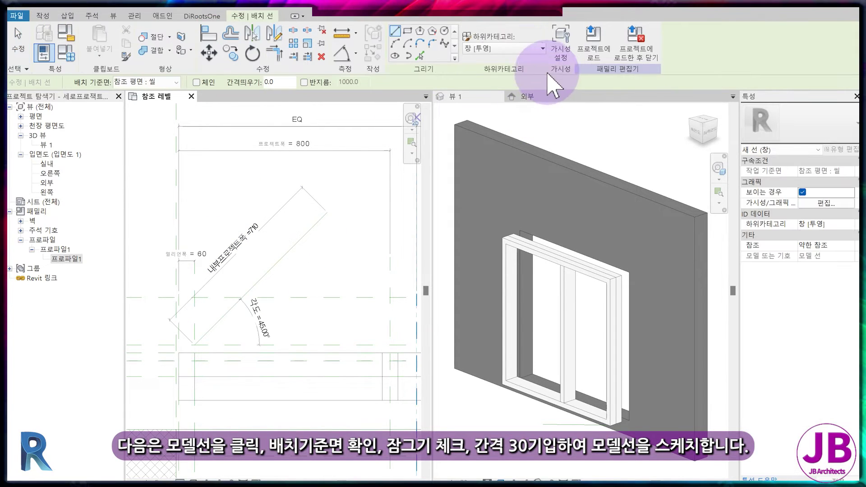
left_click(233, 82)
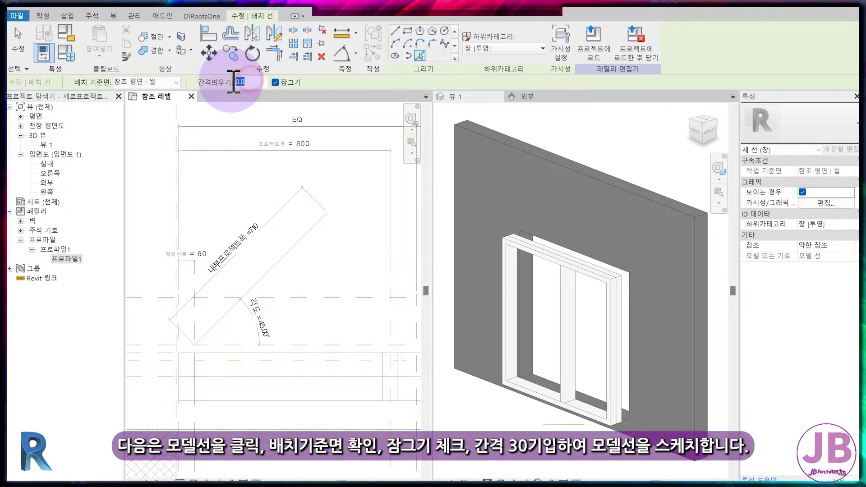
type("3")
left_click(230, 85)
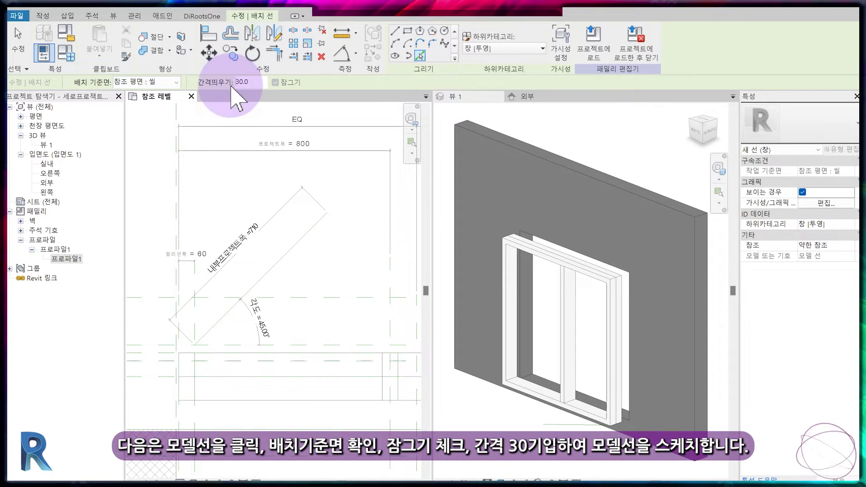
left_click(296, 232)
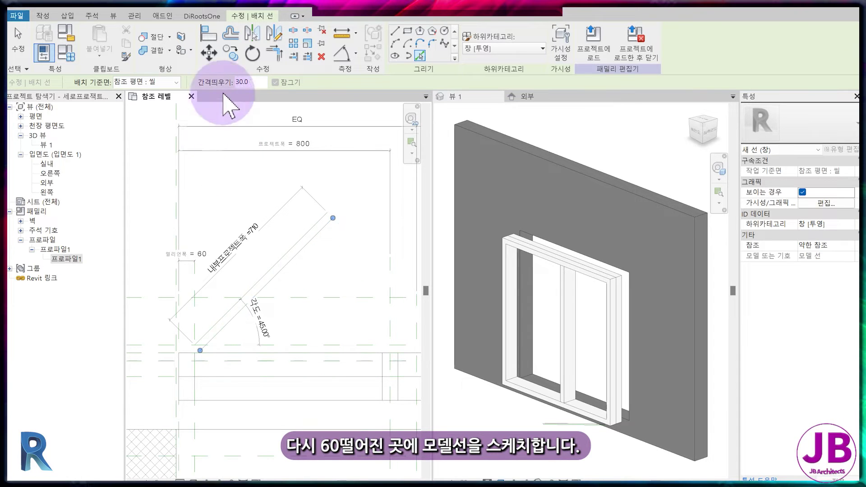
double_click(250, 82)
type("60")
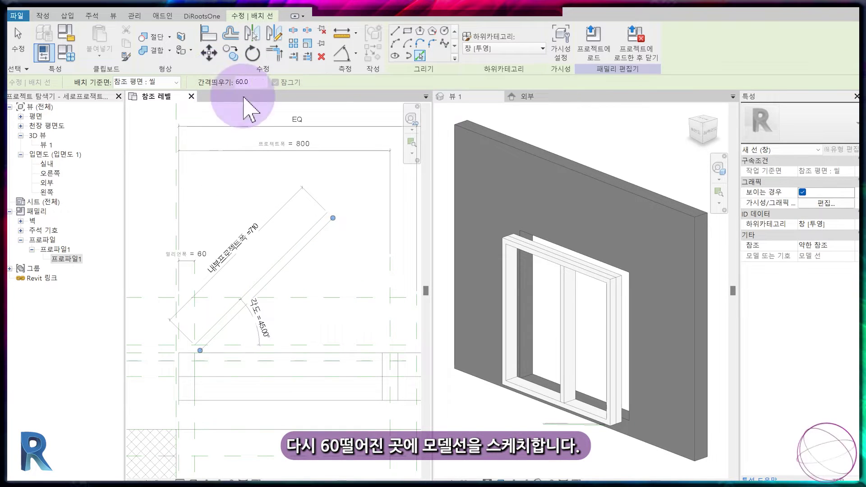
left_click(318, 261)
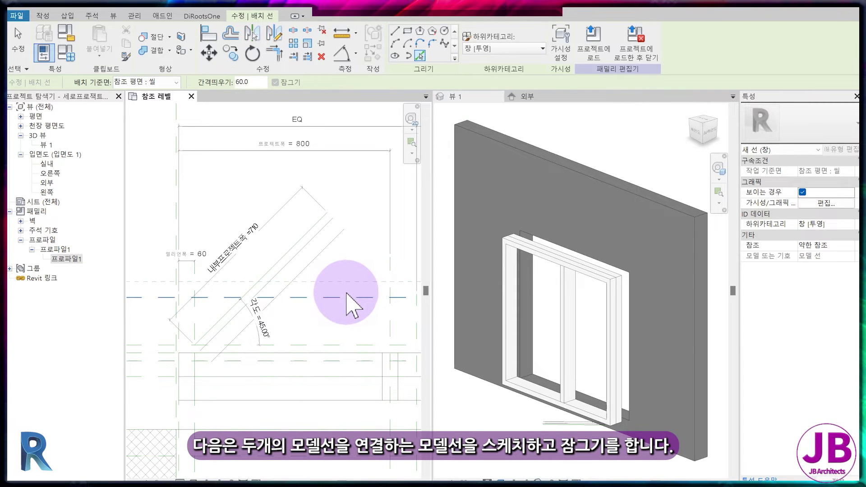
key("Escape")
key("Escape")
Draw a model line joining the lower ends of the offset lines.
left_click(67, 16)
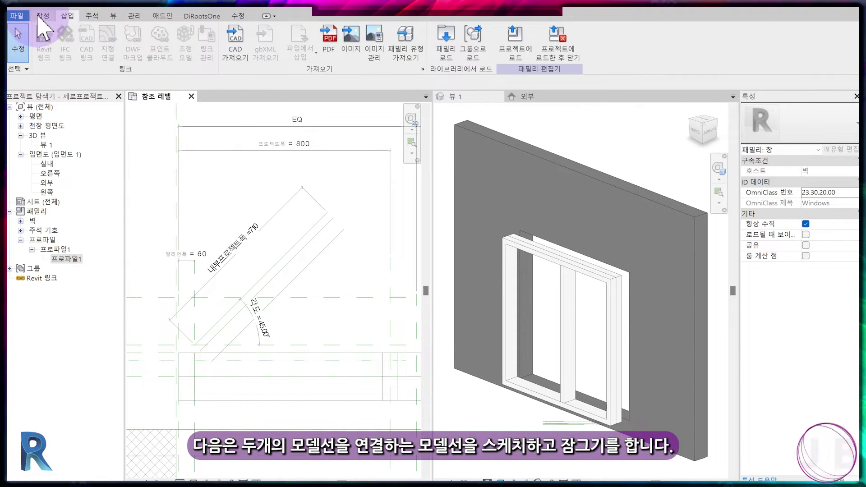
left_click(43, 16)
left_click(231, 50)
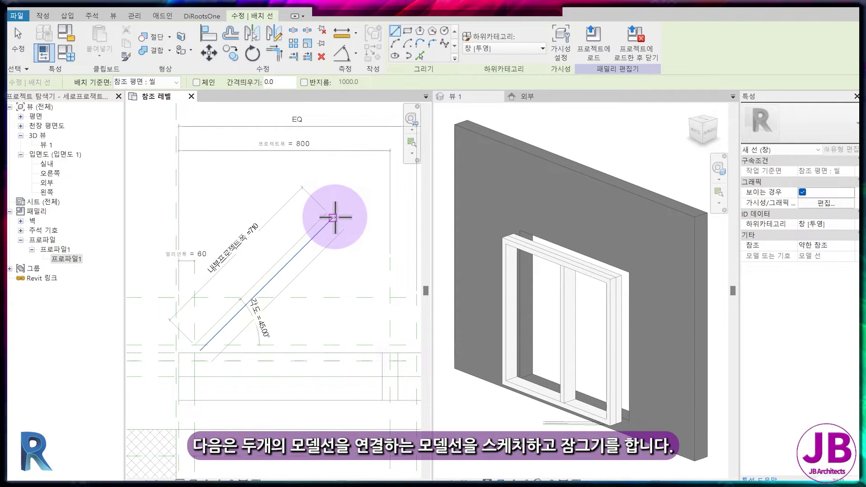
scroll(334, 217, "up", 2)
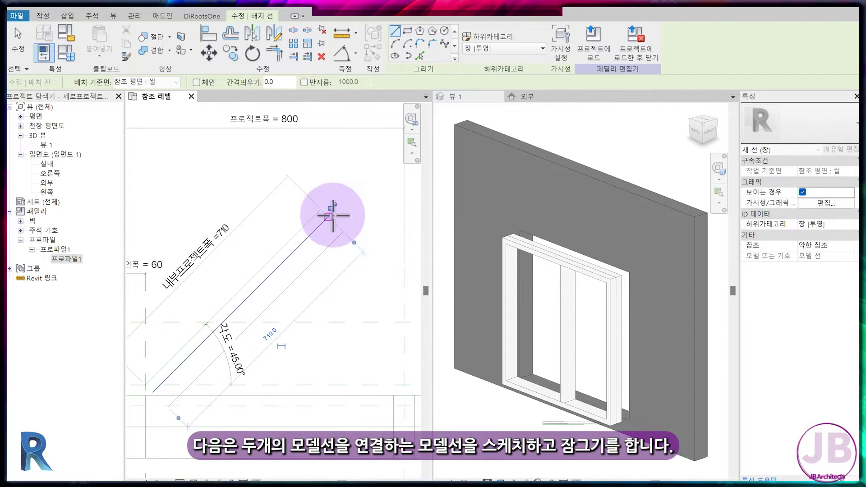
scroll(265, 290, "up", 2)
scroll(201, 260, "up", 2)
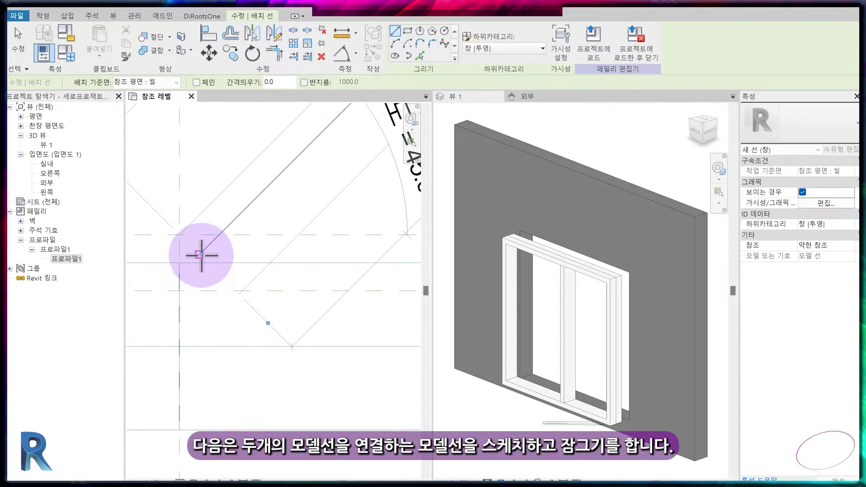
left_click(210, 251)
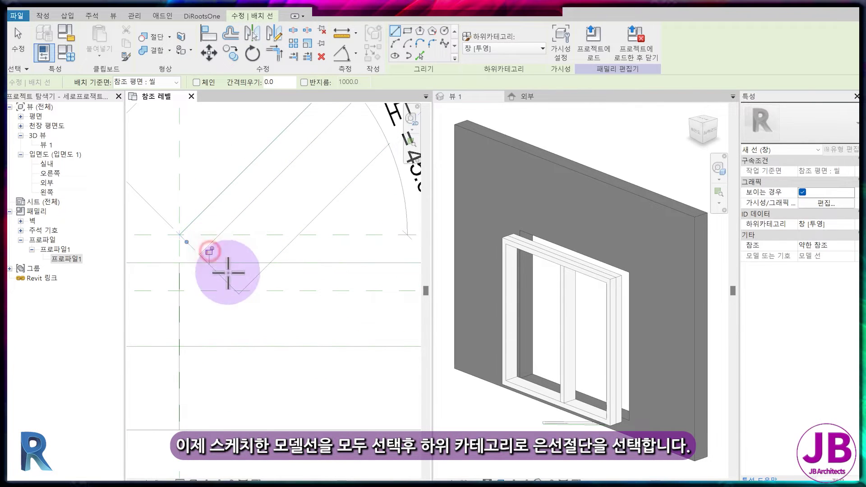
key("Escape")
scroll(344, 203, "down", 1)
left_click(344, 191)
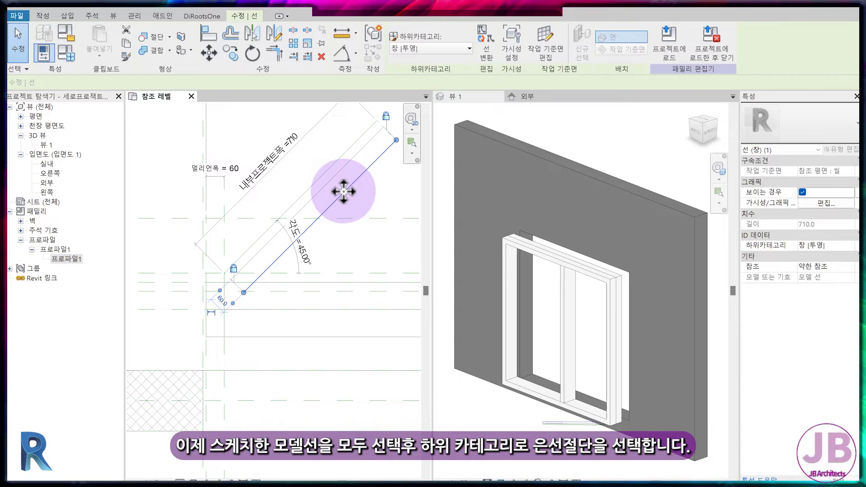
Assign the four sketched model lines to the 은선 [절단] subcategory.
left_click(390, 136, "ctrl")
left_click(245, 291, "ctrl")
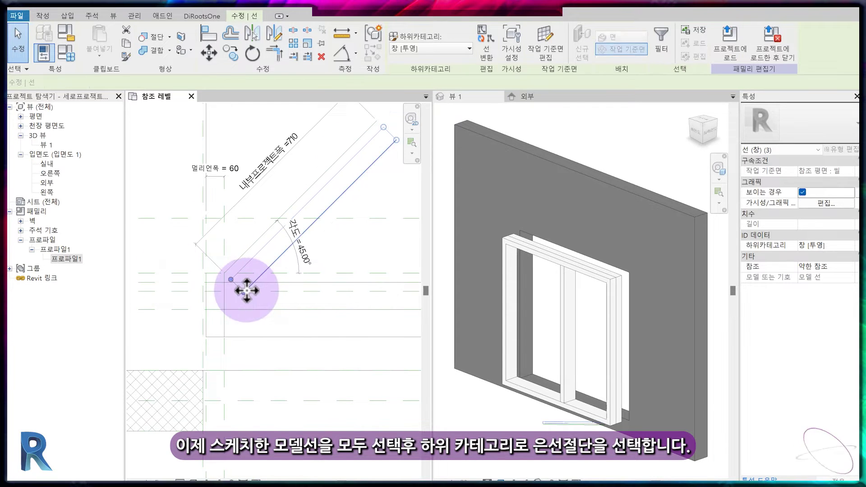
scroll(233, 290, "up", 3)
left_click(234, 283, "ctrl")
left_click(427, 48)
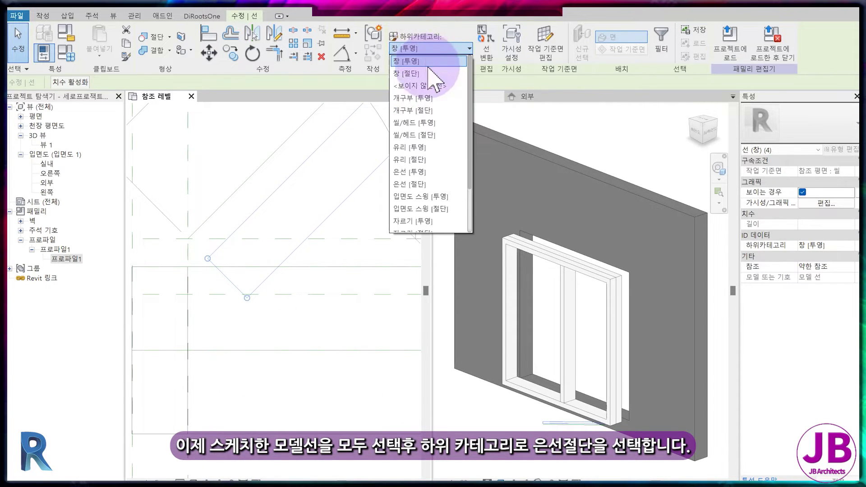
left_click(435, 184)
left_click(358, 242)
Pan the plan to the angled lines and start aligned dimensioning with DI.
scroll(294, 289, "down", 2)
scroll(343, 271, "down", 2)
middle_click_drag(381, 234, 338, 293)
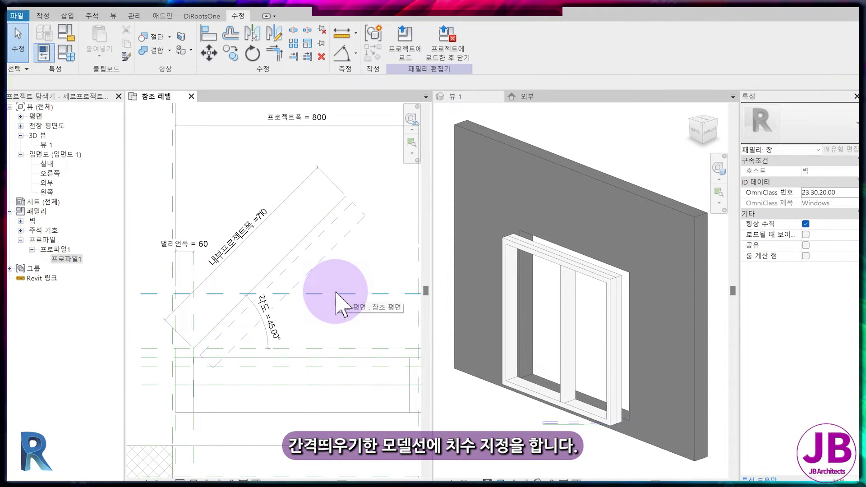
scroll(337, 304, "down", 1)
key("d")
key("i")
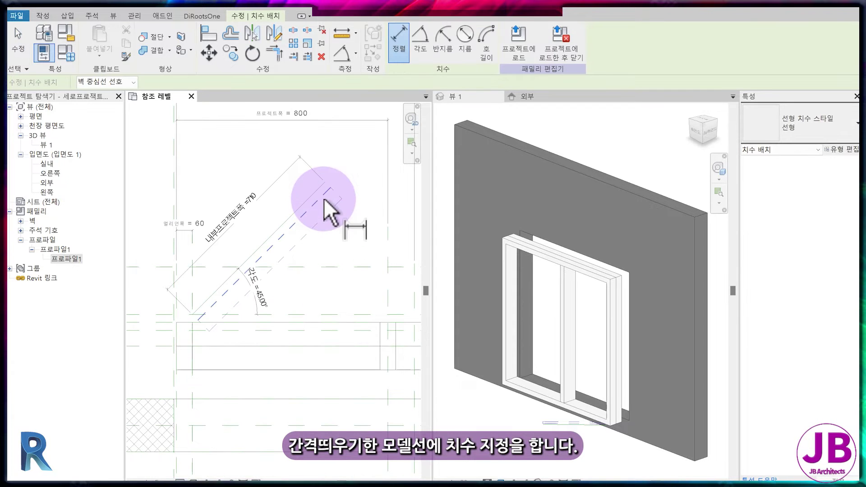
Place aligned dimensions for the 30 and 60 offsets between the sketched lines.
scroll(352, 185, "up", 2)
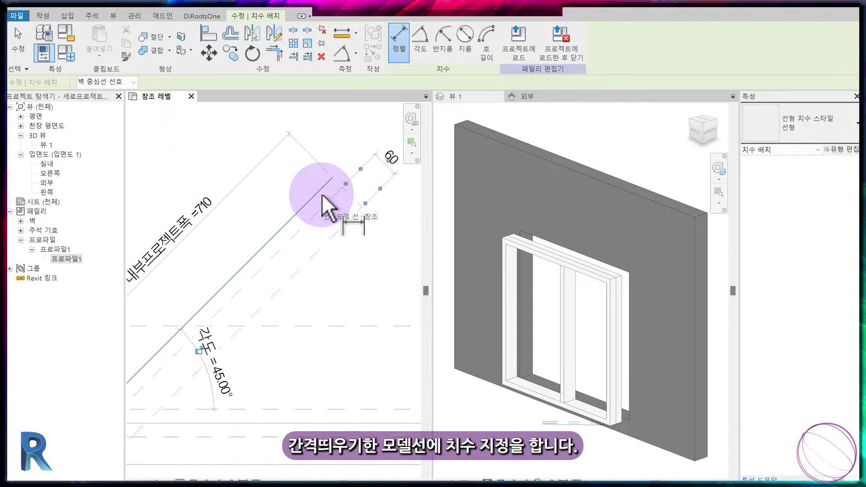
left_click(330, 200)
left_click(380, 166)
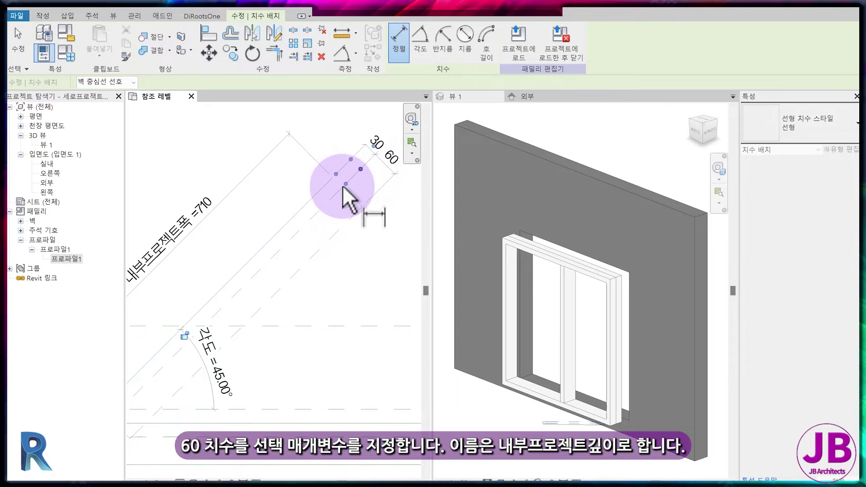
scroll(388, 282, "down", 2)
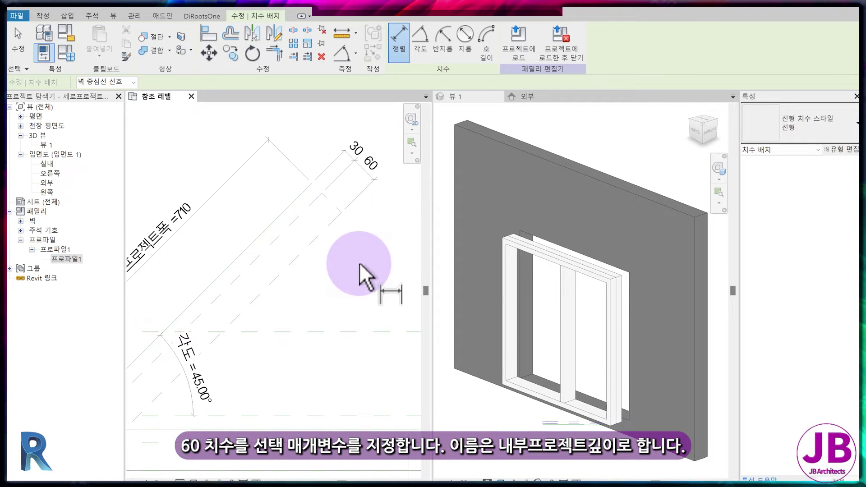
key("Escape")
middle_click_drag(370, 264, 390, 232)
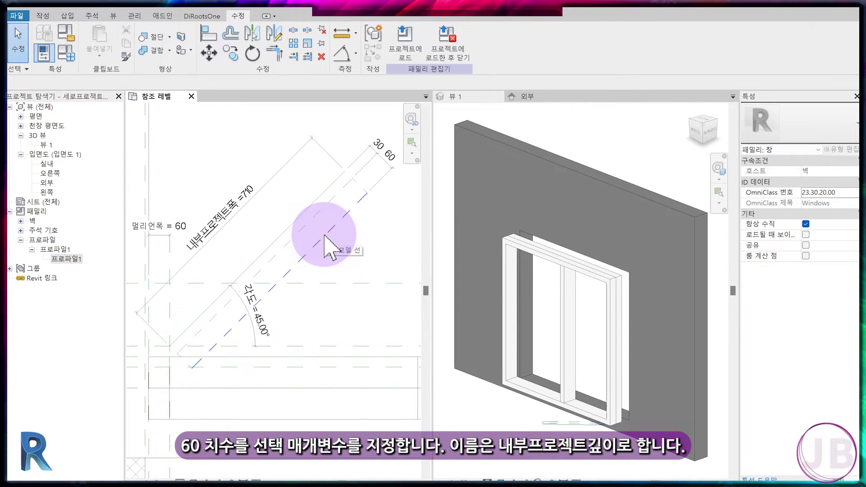
Label the 60 dimension with a new parameter named 내부프로젝트깊이.
left_click(385, 156)
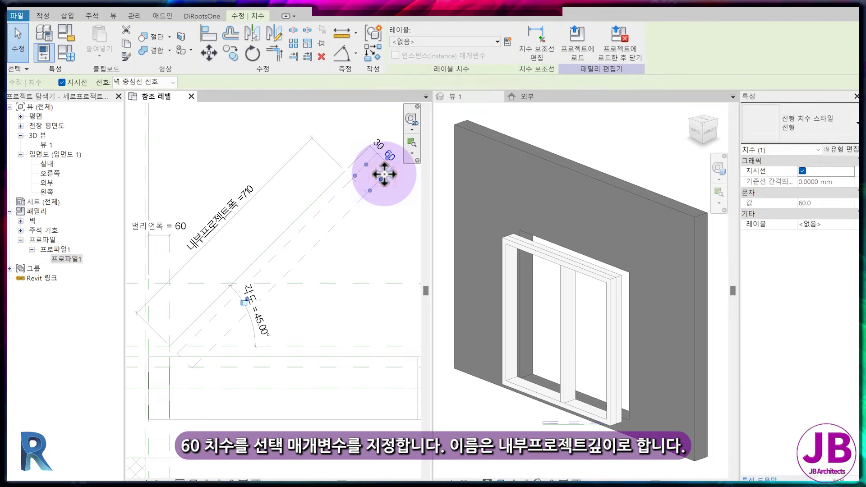
left_click(507, 41)
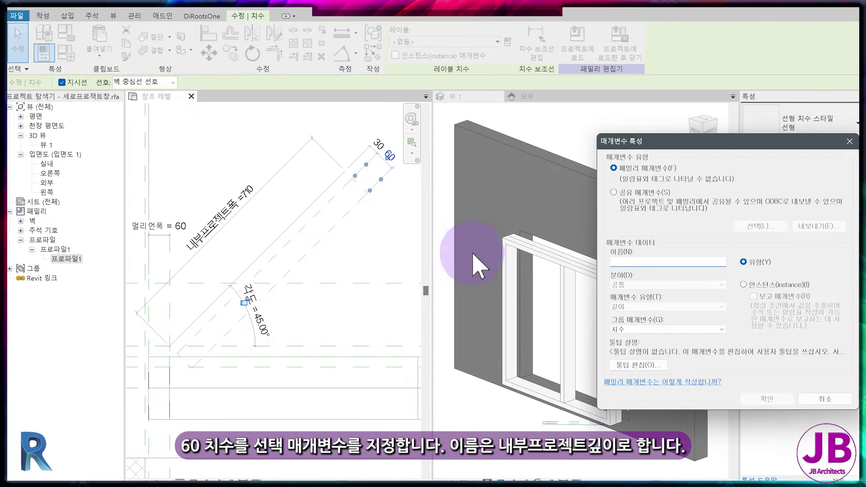
left_click(632, 262)
type("내부프로젝트깊이")
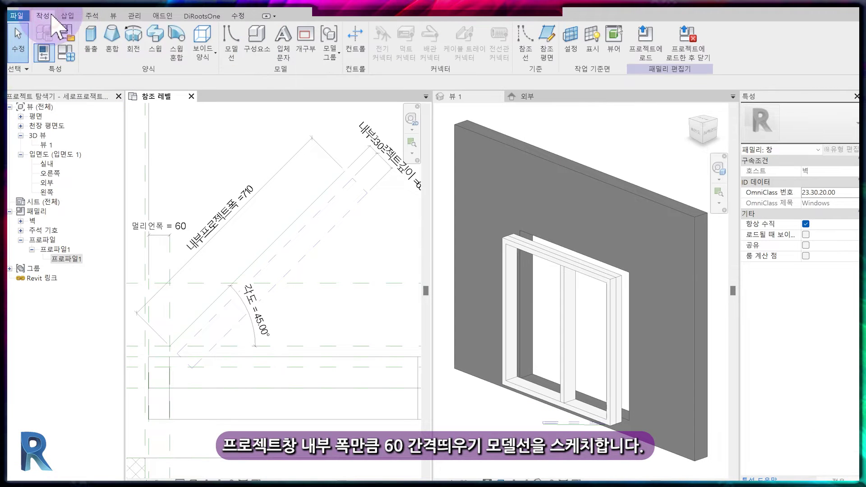
Add model lines offset 60 from the diagonal and horizontal reference lines.
left_click(234, 43)
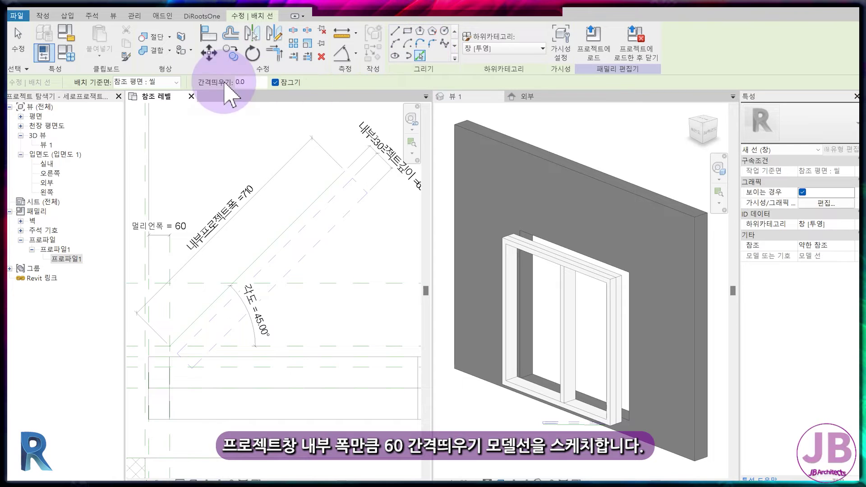
left_click_drag(248, 81, 225, 80)
type("60")
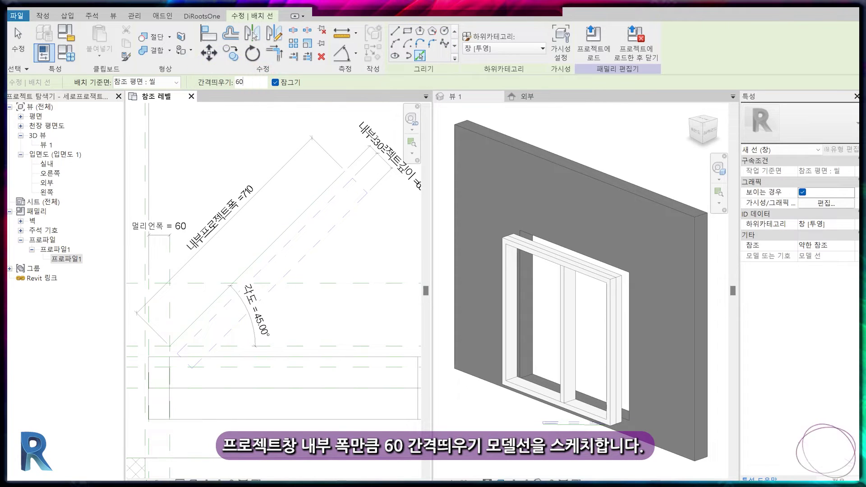
left_click(359, 187)
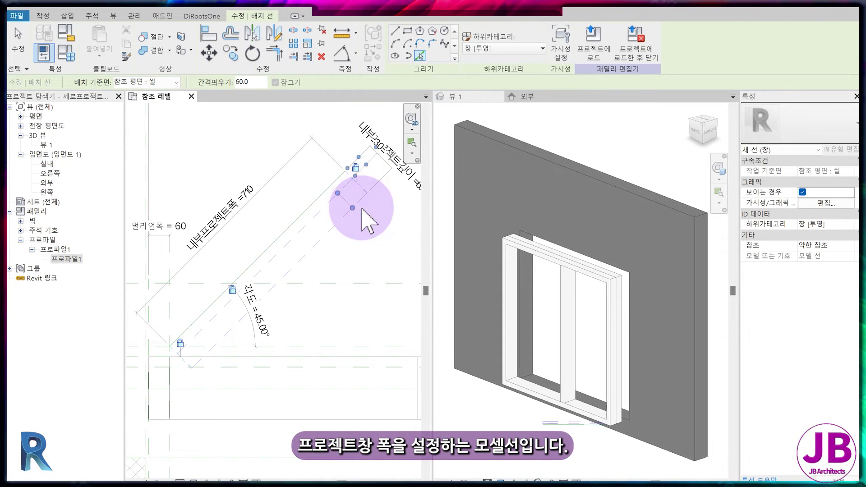
left_click(195, 359)
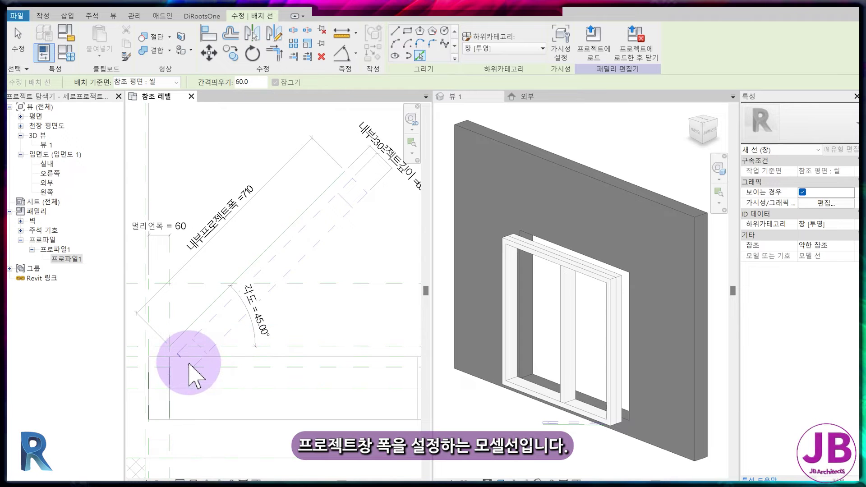
key("m")
key("a")
Reframe the plan and begin an aligned dimension across the 60 gap.
scroll(358, 216, "up", 3)
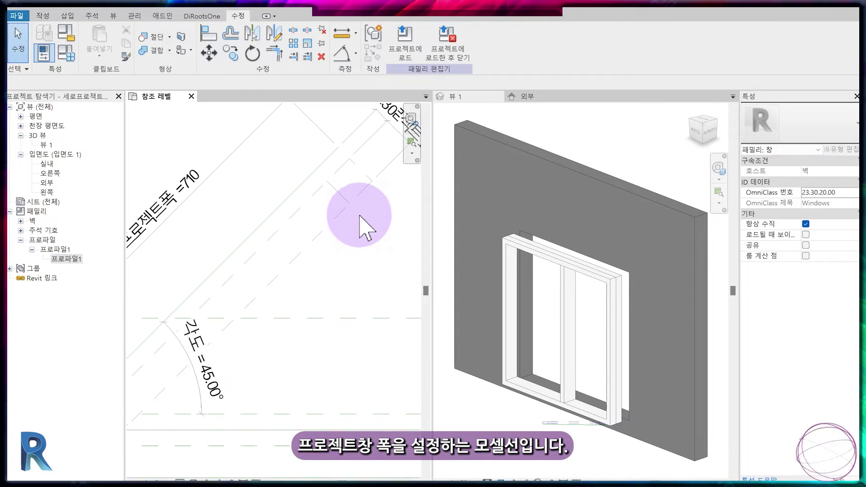
middle_click_drag(281, 358, 371, 192)
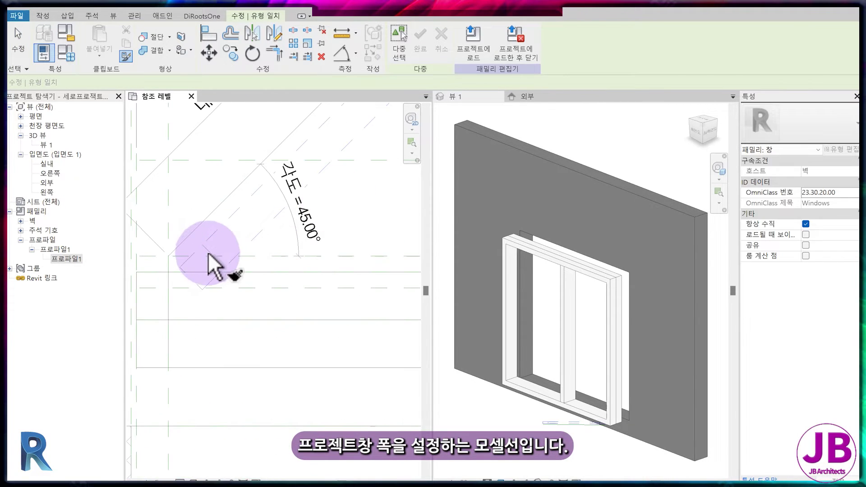
scroll(251, 299, "down", 3)
middle_click_drag(387, 229, 375, 253)
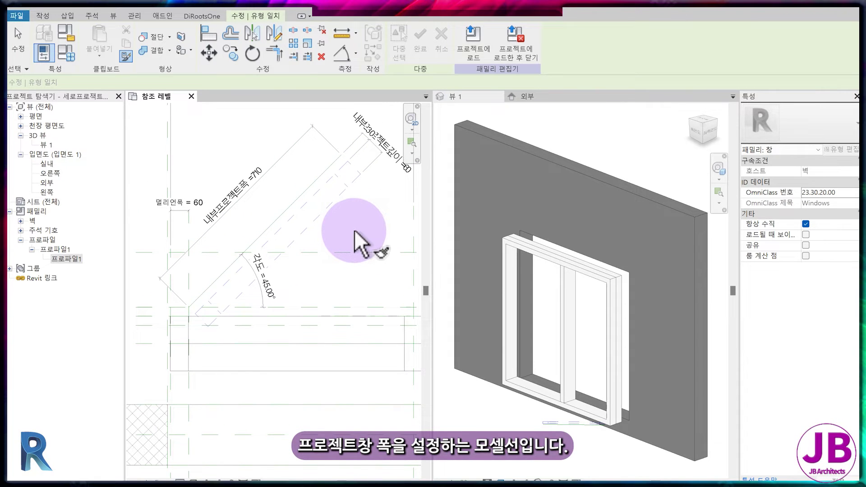
key("d")
key("i")
scroll(353, 203, "up", 2)
left_click(357, 154)
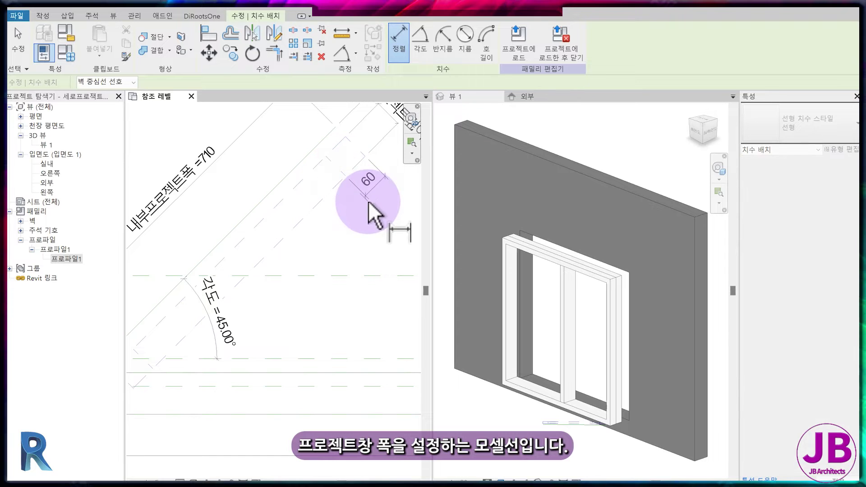
Place 60 dimensions across the angled and lower offset gaps.
left_click(371, 207)
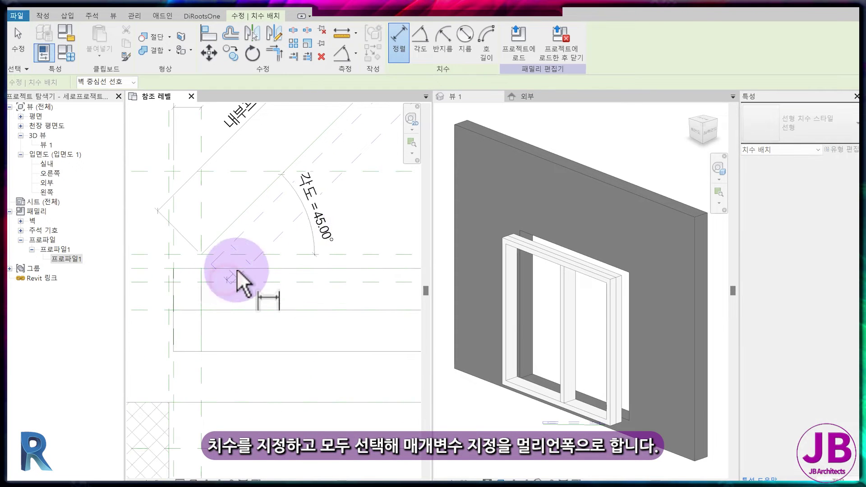
left_click(276, 298)
scroll(268, 332, "down", 2)
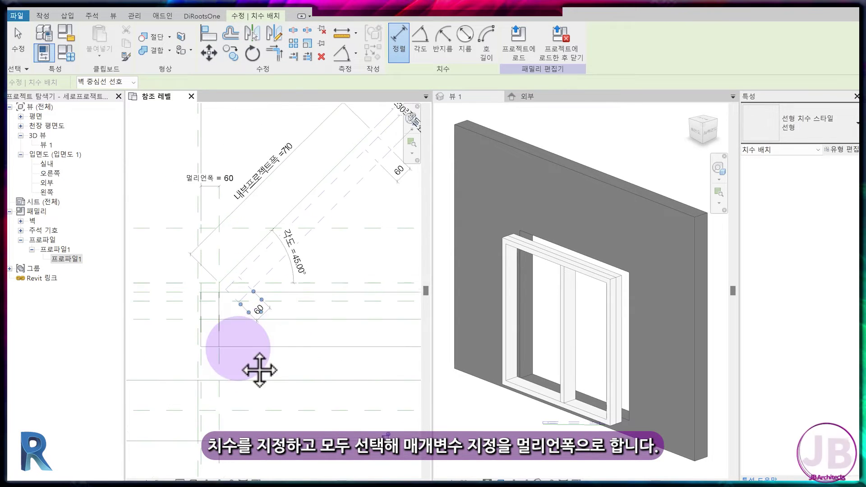
middle_click_drag(262, 368, 224, 357)
key("Escape")
key("Escape")
Label both 60 dimensions with the 멀리언폭 parameter.
left_click(217, 353)
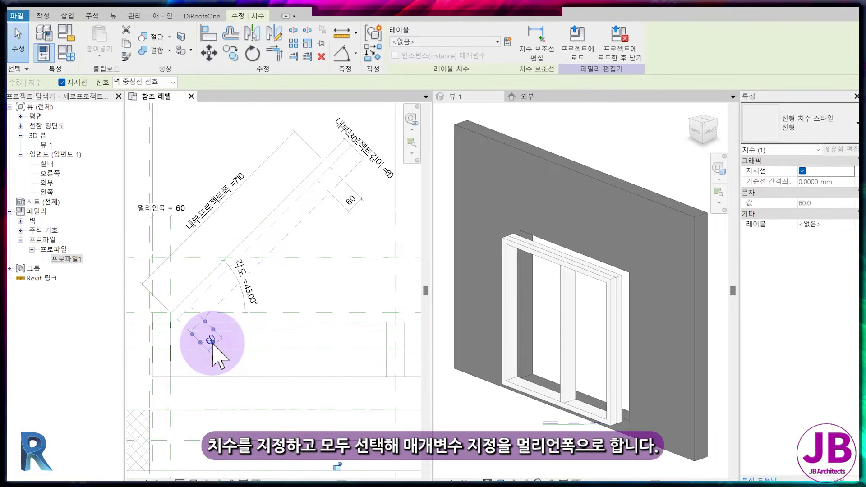
left_click(361, 201, "ctrl")
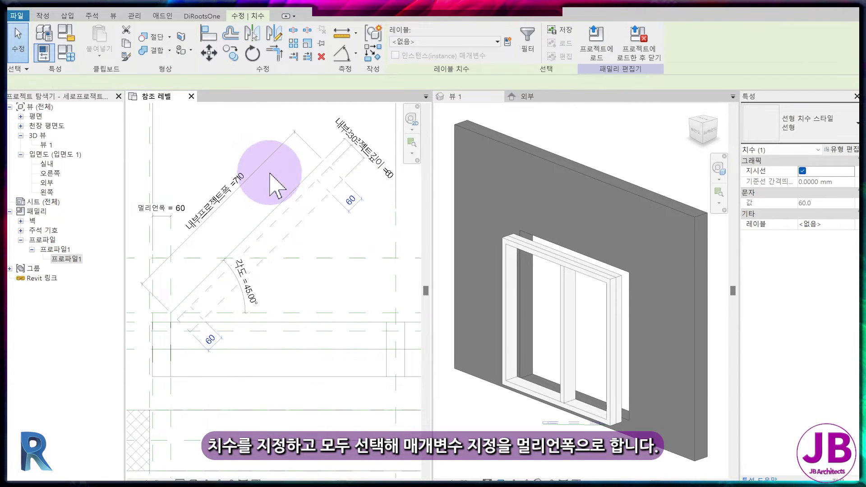
left_click(468, 42)
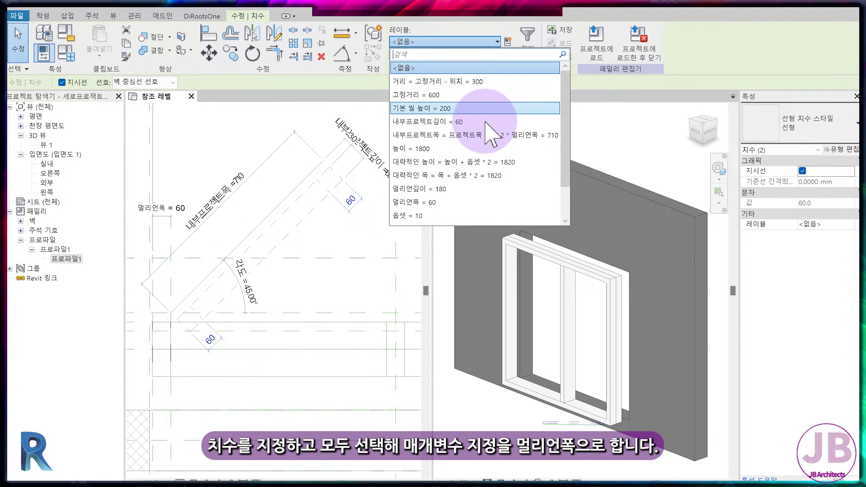
left_click(496, 203)
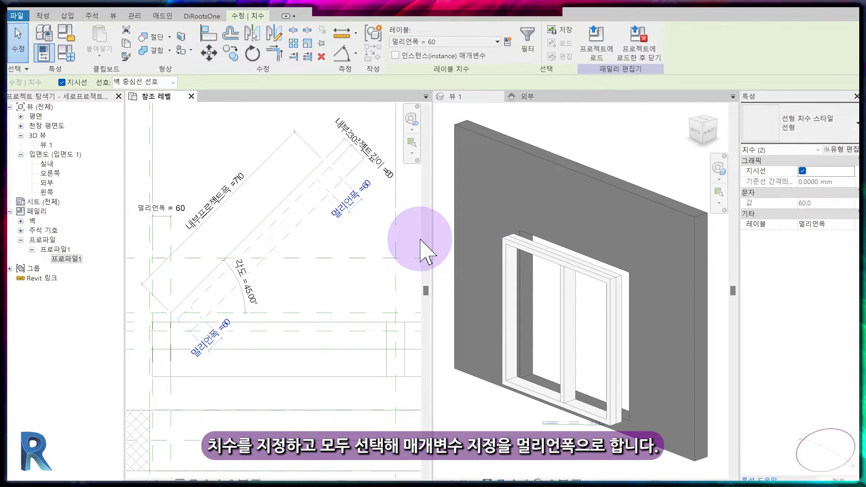
left_click(414, 240)
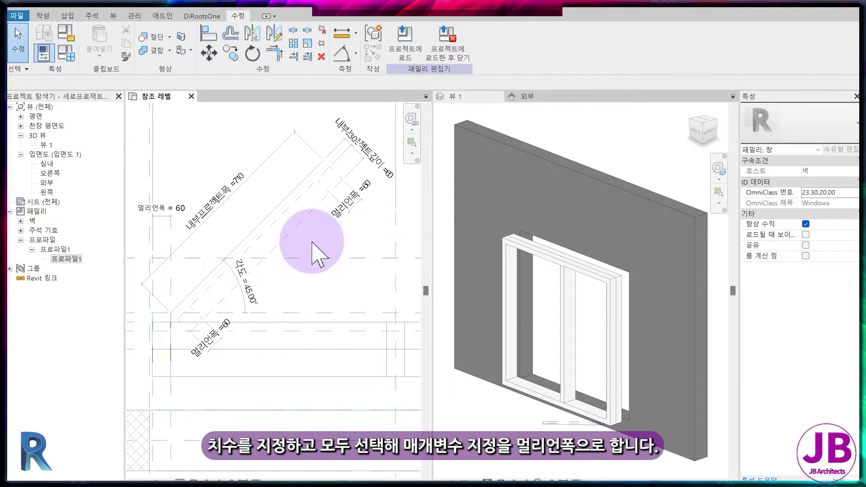
Flex the family by setting 프로젝트폭 to 1000 in Family Types.
left_click(70, 51)
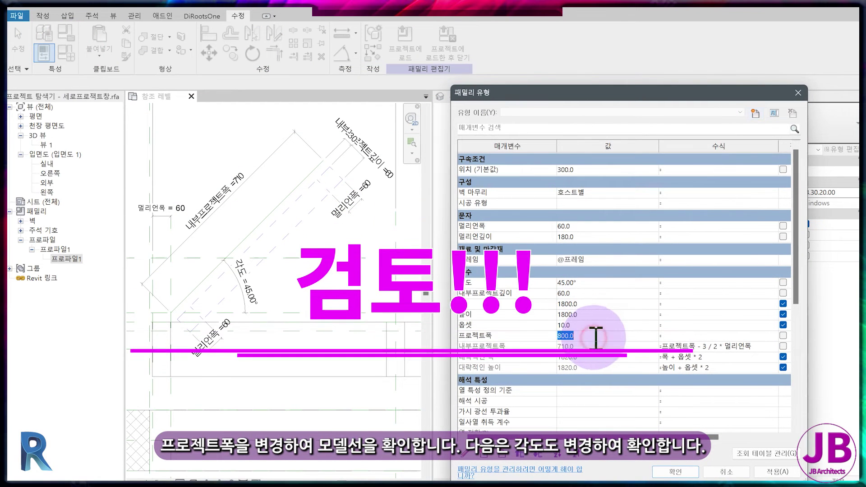
left_click(594, 334)
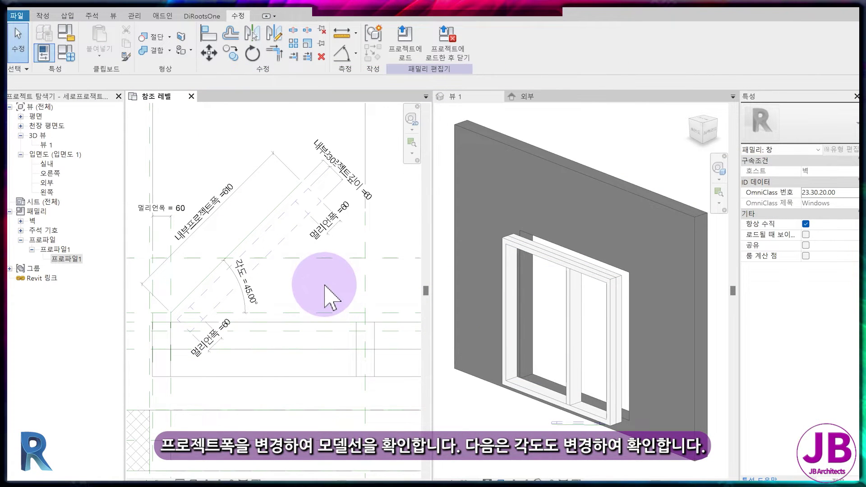
middle_click_drag(356, 306, 377, 309)
scroll(580, 435, "up", 3)
scroll(629, 429, "up", 3)
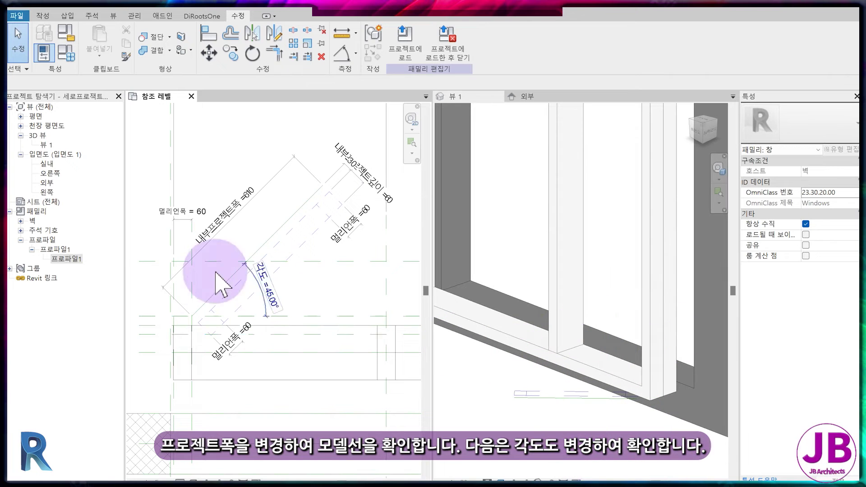
scroll(226, 293, "down", 3)
left_click(44, 53)
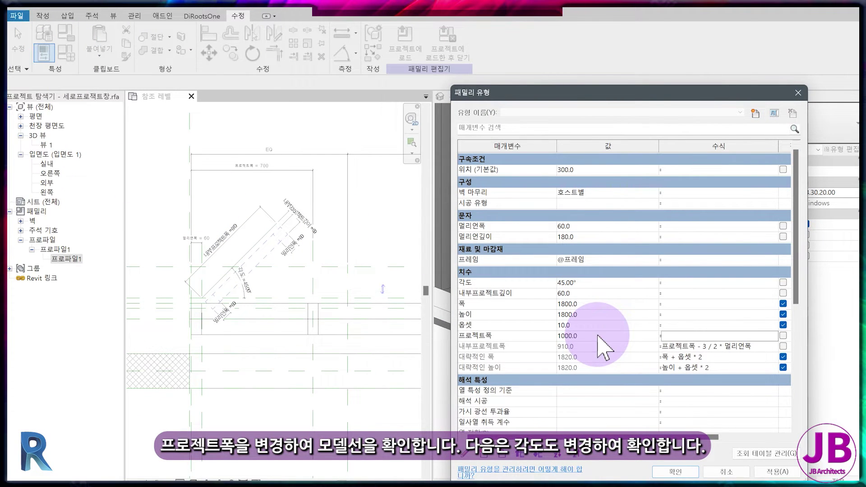
key("Return")
scroll(513, 401, "down", 4)
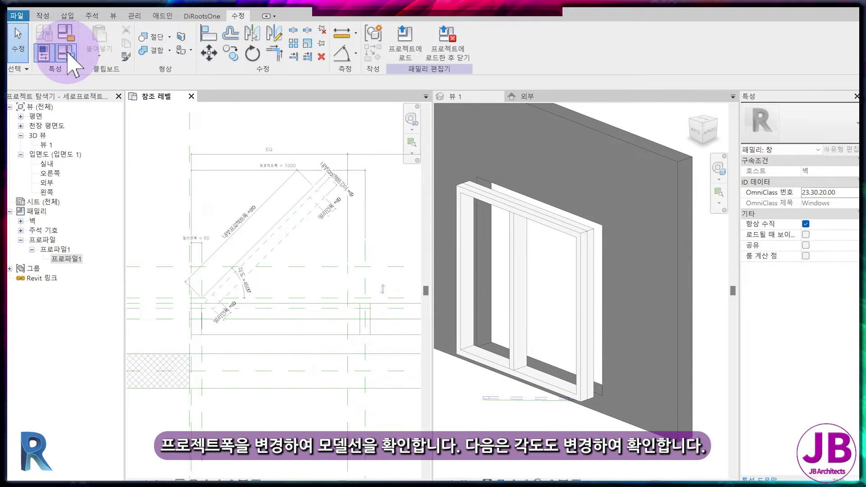
Set 각도 to 60° and frame the resulting angled lines in the plan.
left_click(43, 53)
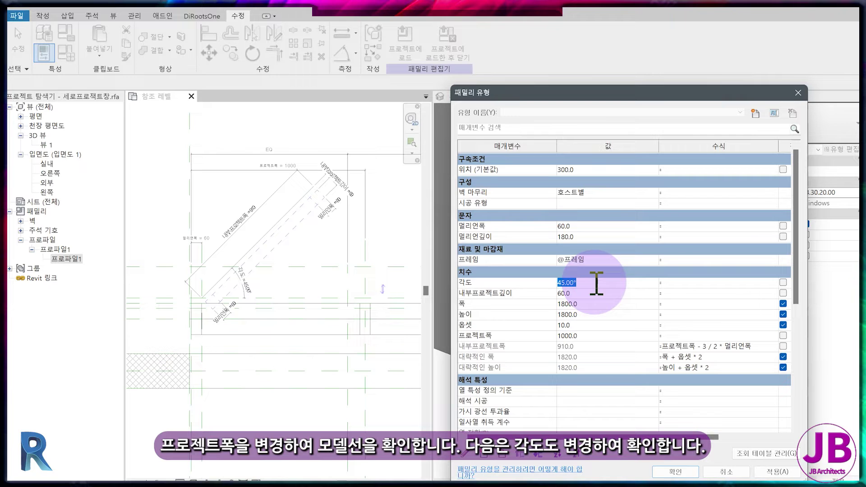
type("60")
key("Return")
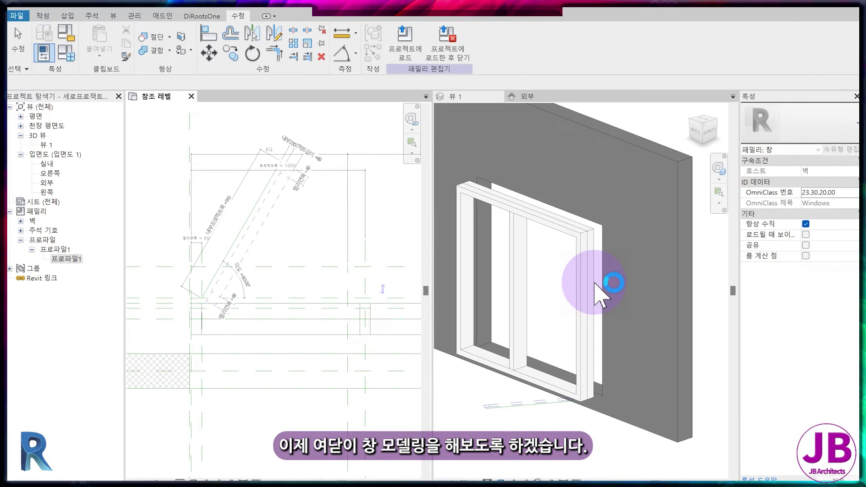
left_click(170, 112)
scroll(170, 113, "down", 2)
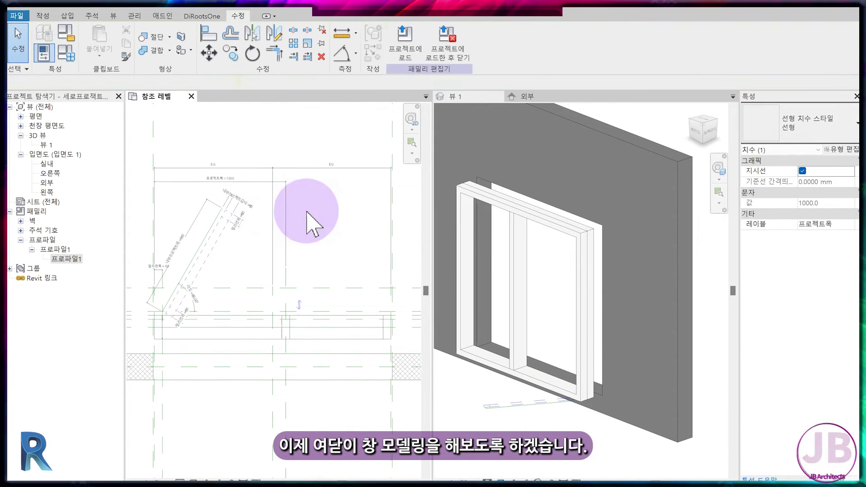
middle_click_drag(305, 257, 340, 268)
scroll(217, 323, "up", 2)
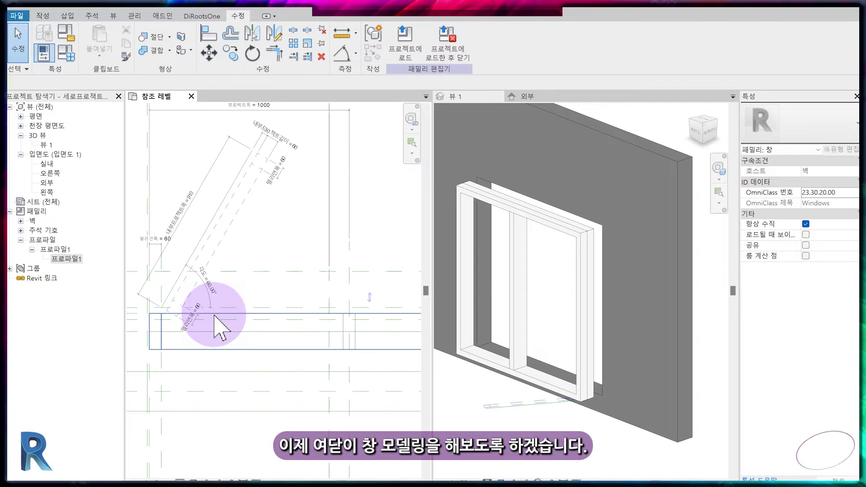
scroll(212, 260, "up", 1)
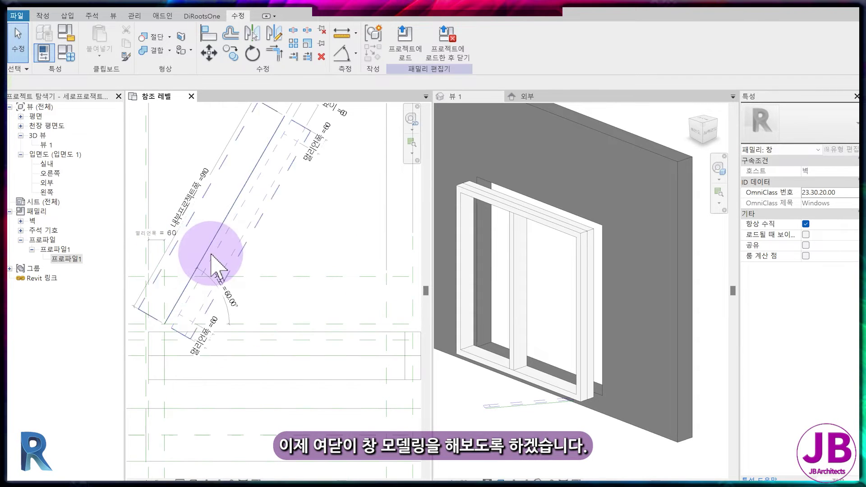
middle_click_drag(261, 267, 300, 340)
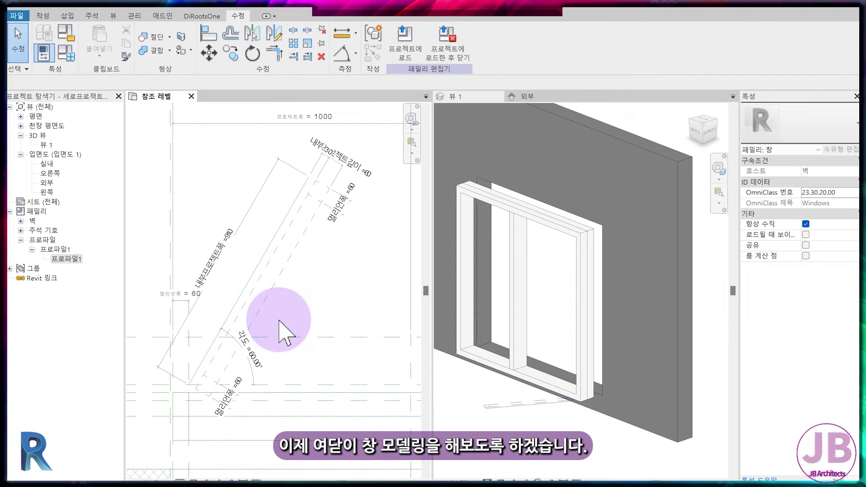
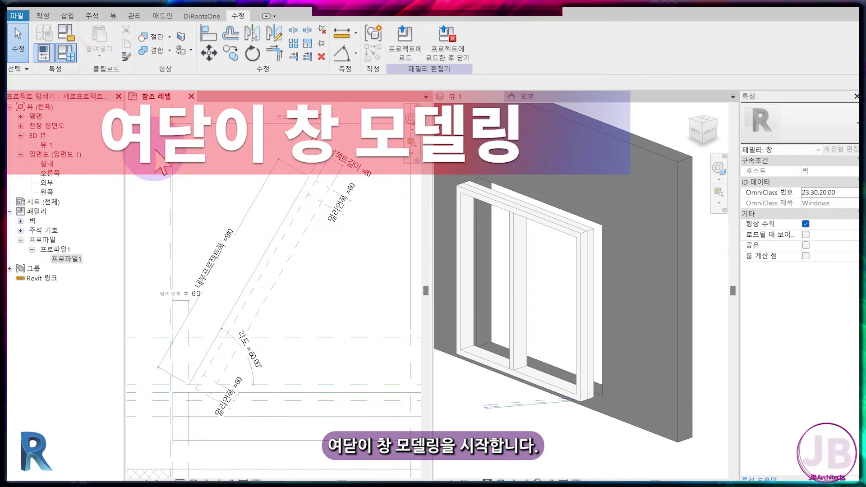
Set the 각도 parameter to 45° in Family Types.
left_click(43, 53)
left_click(600, 283)
type("45")
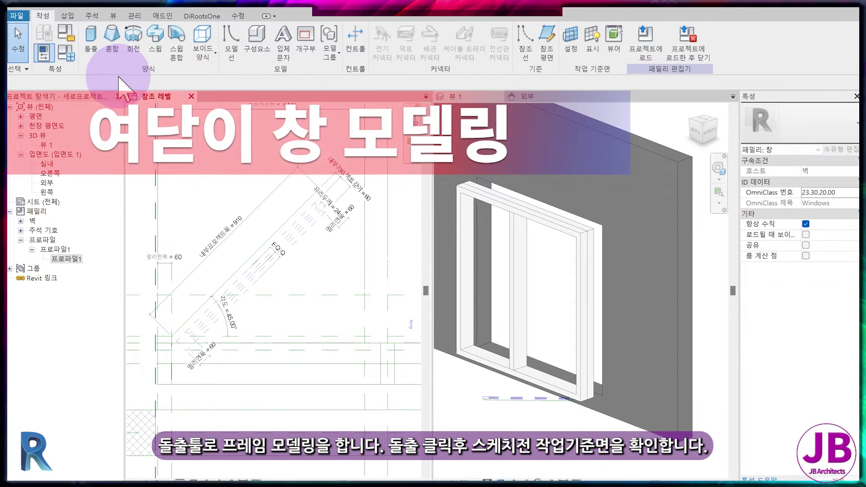
Start a frame extrusion whose work plane is picked on the angled reference line.
left_click(91, 39)
left_click(498, 43)
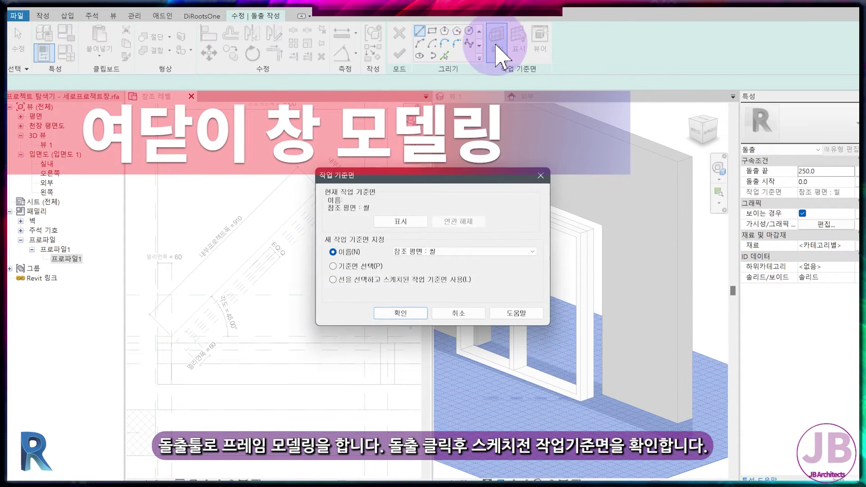
left_click(356, 267)
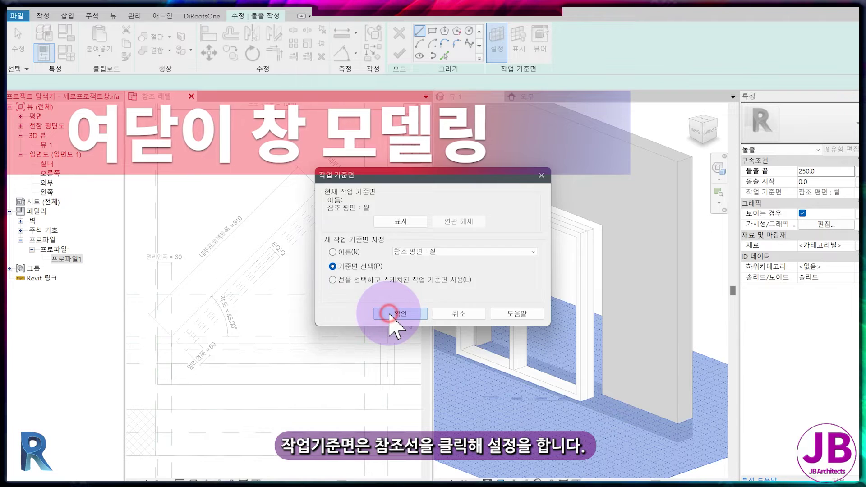
left_click(390, 313)
scroll(291, 231, "up", 2)
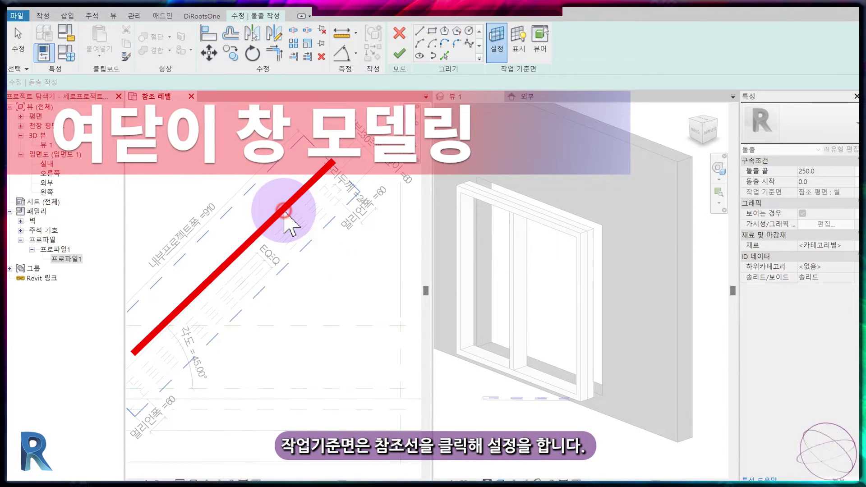
left_click(283, 211)
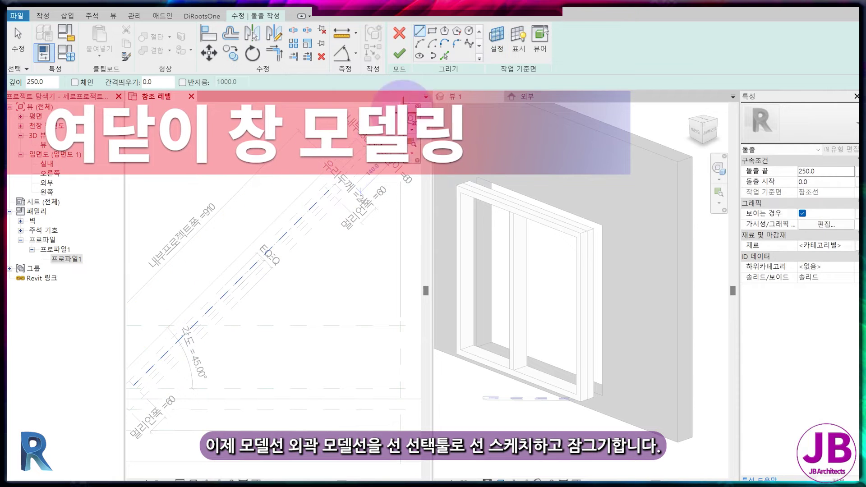
Trace the frame lines with Pick Lines and finish the 250-deep frame extrusion.
left_click(445, 55)
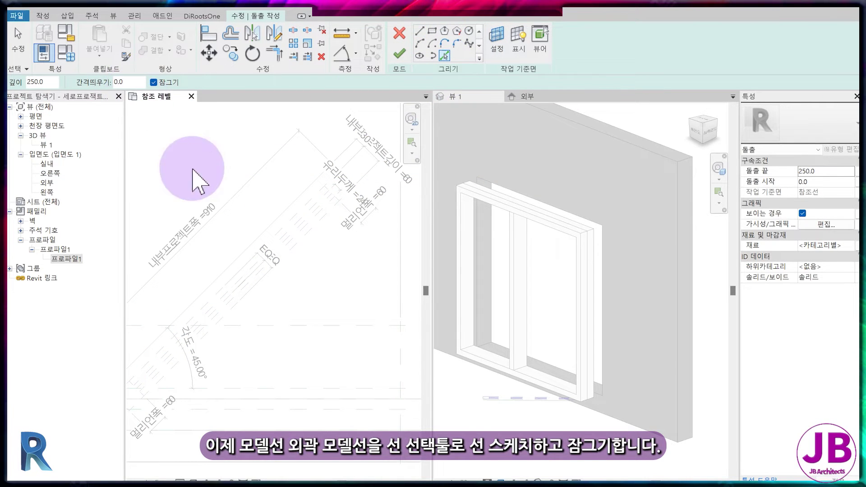
middle_click_drag(344, 287, 291, 237)
mouse_move(280, 205)
middle_mouse_down()
mouse_move(287, 268)
mouse_move(275, 280)
middle_mouse_up()
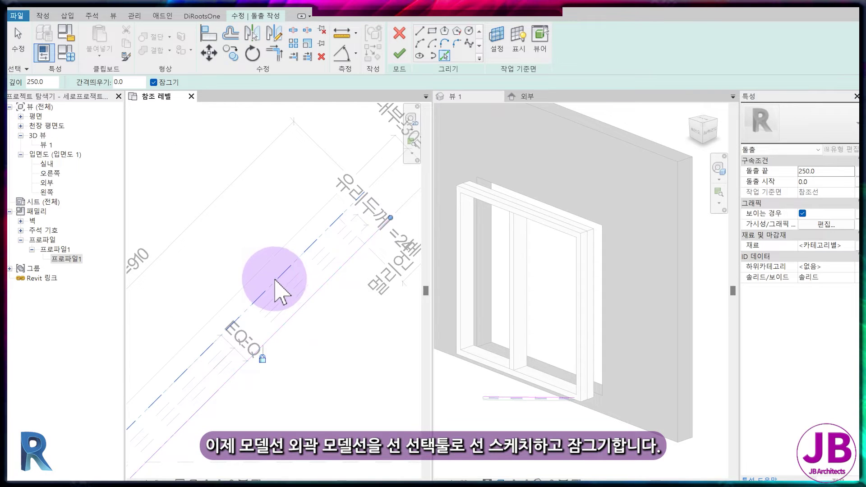
scroll(386, 193, "up", 2)
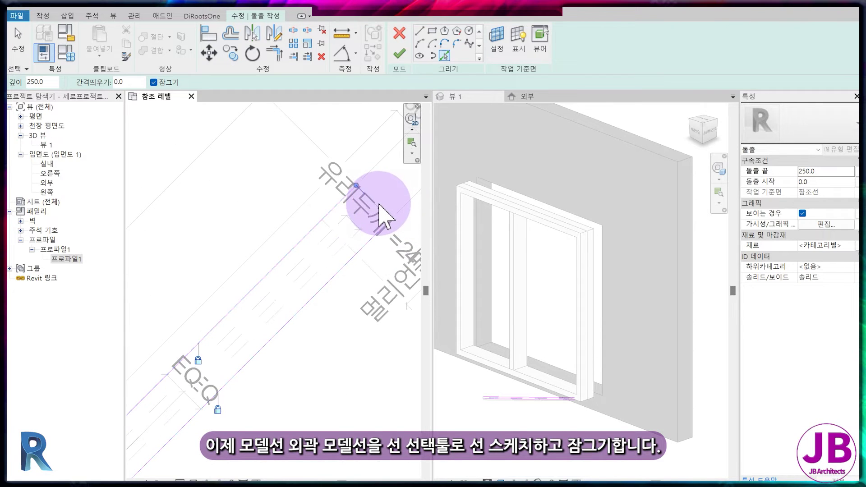
scroll(330, 263, "down", 3)
middle_click_drag(330, 263, 338, 218)
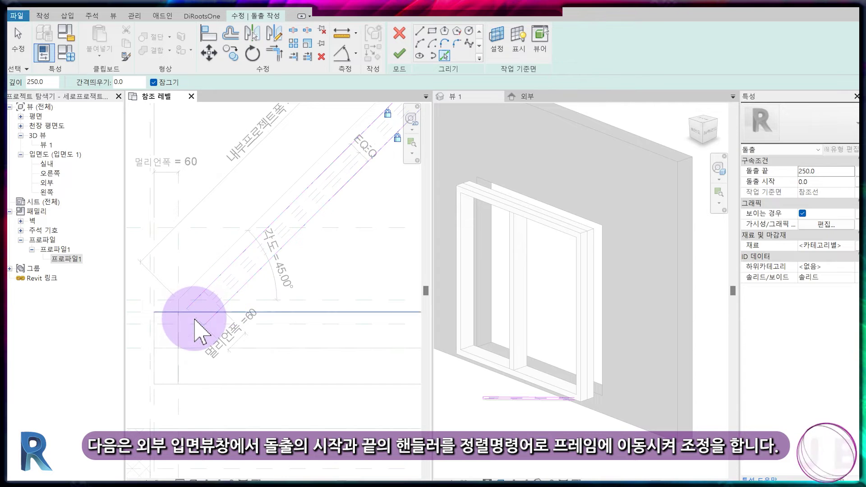
left_click(399, 54)
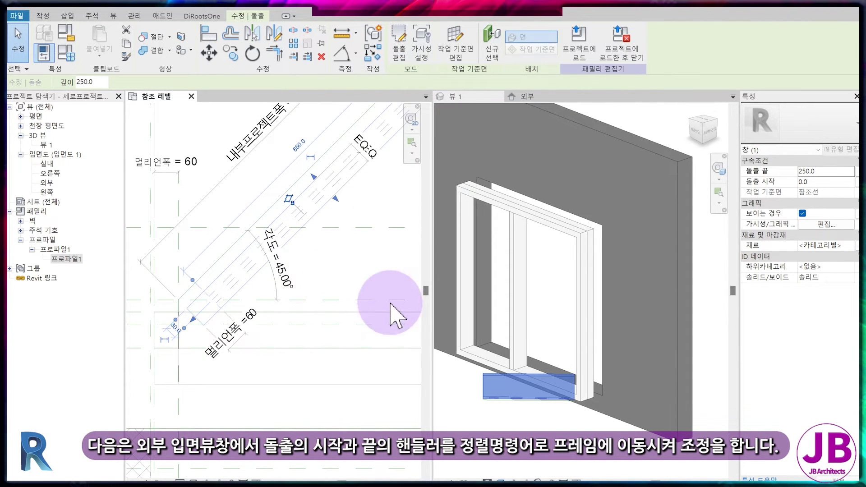
left_click(556, 97)
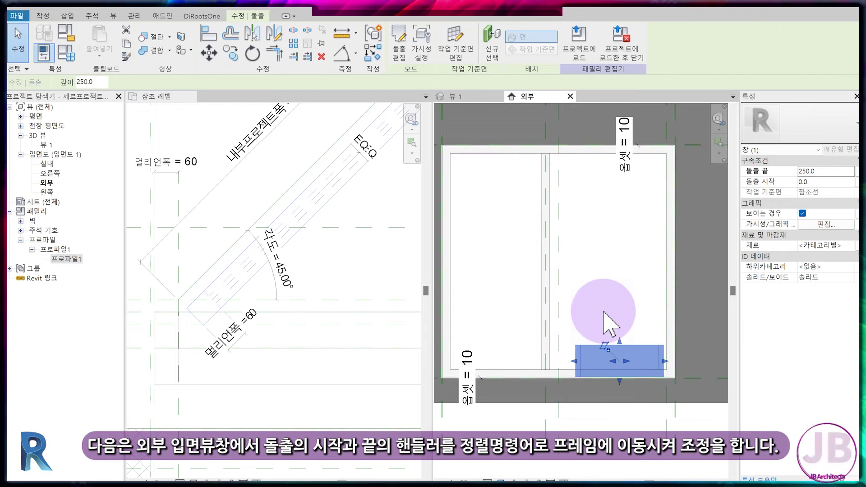
Align the extrusion's top and bottom edges to the window frame references with AL.
key("Escape")
key("a")
key("l")
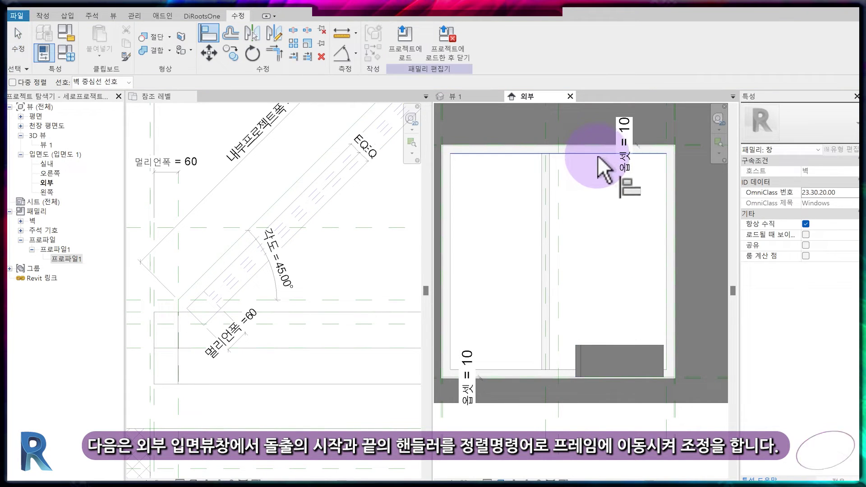
left_click(597, 155)
left_click(635, 345)
left_click(616, 376)
left_click(537, 377)
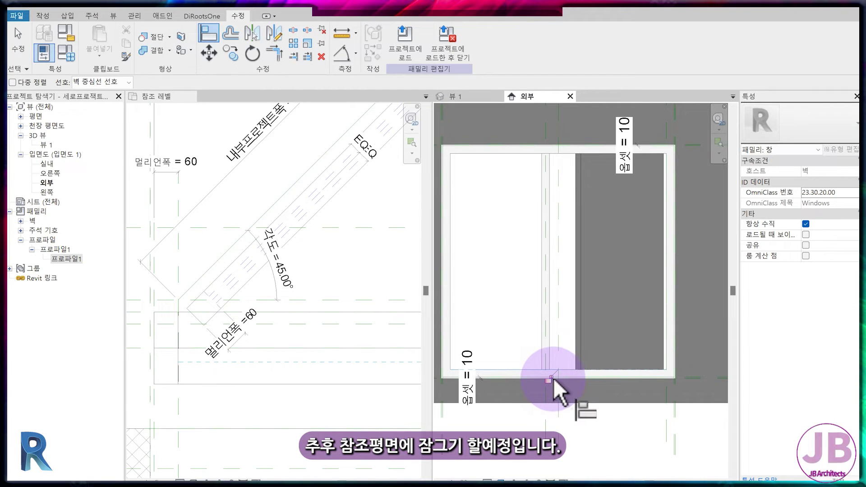
key("Escape")
key("Escape")
scroll(576, 276, "up", 2)
scroll(580, 213, "up", 2)
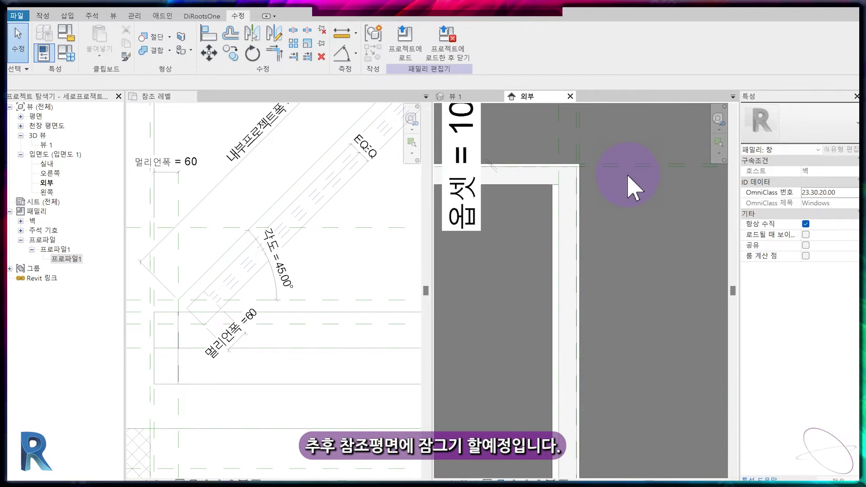
left_click(624, 167)
Copy the top reference plane 60 lower and reposition a reference plane inside the frame.
left_click_drag(610, 170, 616, 197, "ctrl")
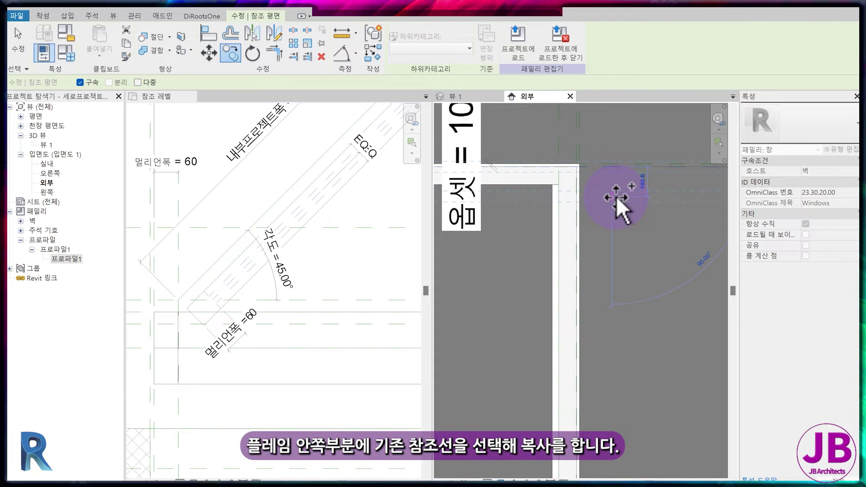
scroll(596, 203, "up", 3)
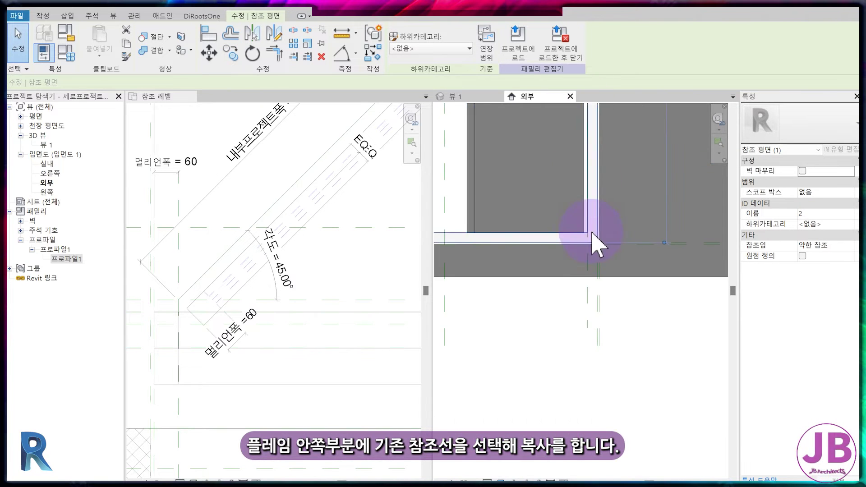
scroll(623, 252, "down", 3)
scroll(646, 235, "up", 2)
left_click(644, 245)
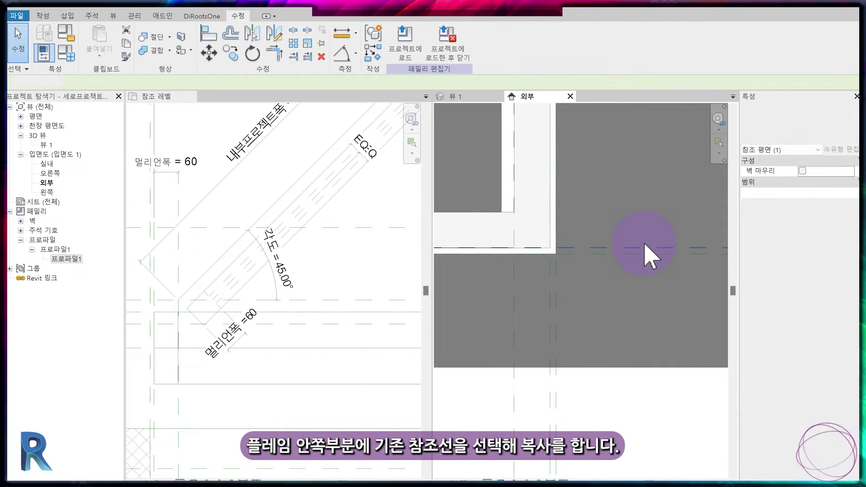
key("c")
key("o")
left_click(645, 217)
left_click(645, 218)
left_click(646, 217)
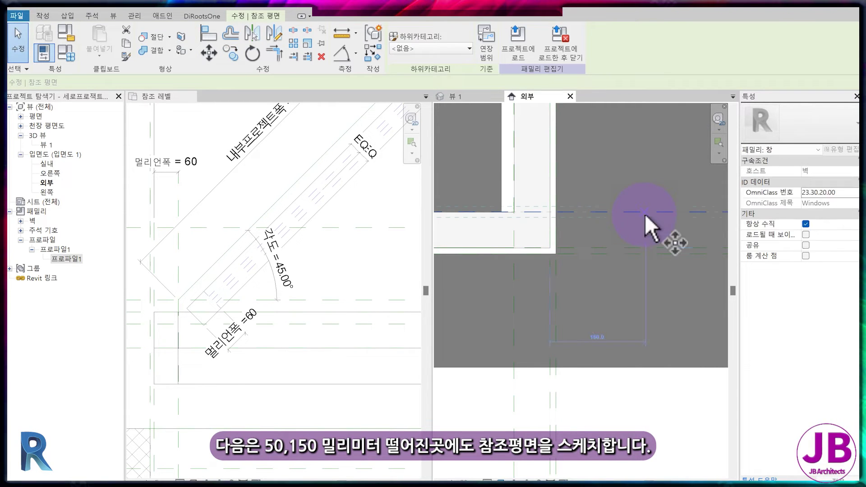
left_click_drag(645, 216, 646, 182)
left_click(645, 165)
Copy a reference plane 150 away for the hinge position.
left_click(641, 183)
key("c")
key("o")
left_click(644, 169)
type("150")
key("Return")
key("Escape")
mouse_move(644, 193)
middle_mouse_down()
mouse_move(622, 329)
mouse_move(638, 416)
mouse_move(644, 248)
mouse_move(614, 183)
middle_mouse_up()
Draw a new reference plane at a 50 offset.
key("r")
key("p")
left_click(607, 174)
type("50")
key("Return")
key("Escape")
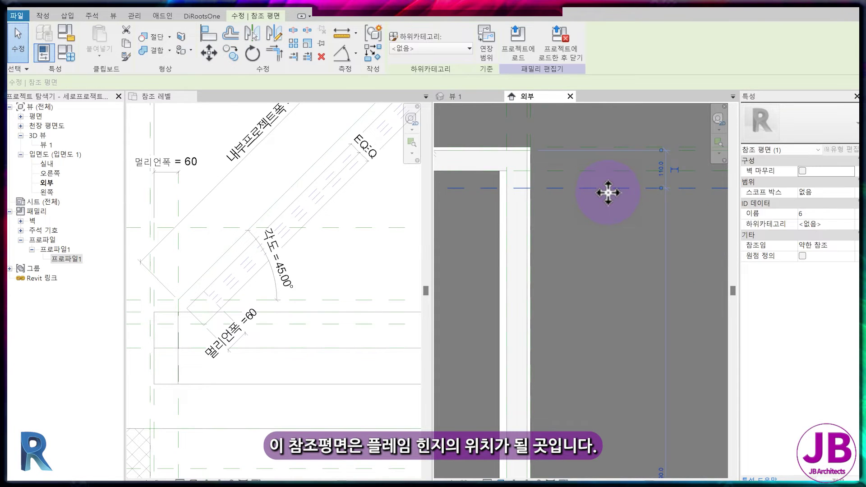
key("Escape")
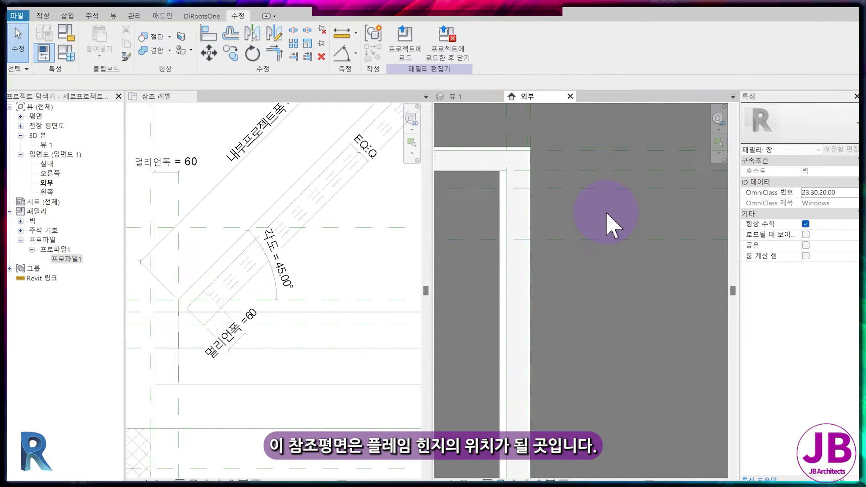
Start the aligned dimension tool (DI) and zoom in on the frame.
scroll(610, 239, "up", 2)
key("d")
key("i")
scroll(601, 239, "up", 1)
scroll(631, 228, "up", 2)
scroll(655, 227, "down", 2)
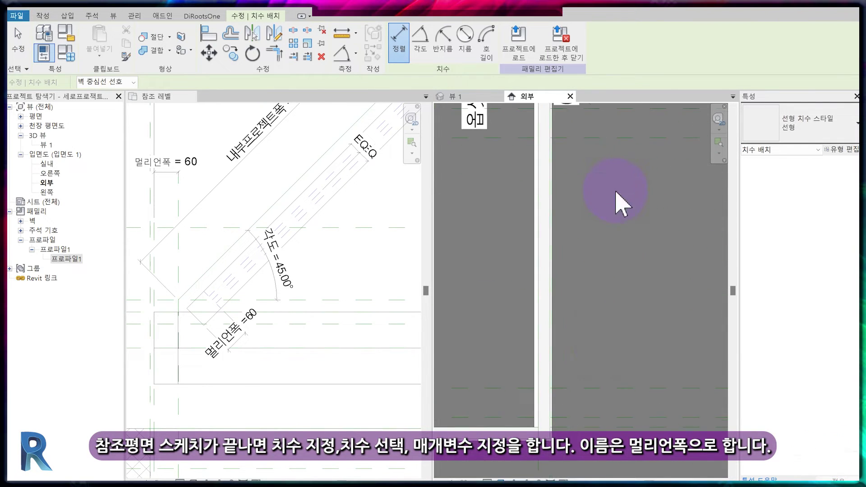
Label both 60 dimensions with the 멀리언폭 parameter.
scroll(581, 349, "up", 1)
scroll(627, 379, "up", 1)
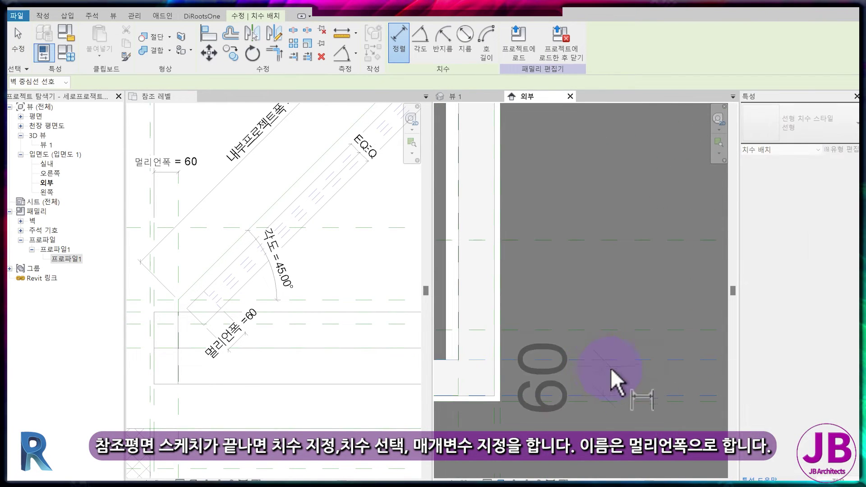
scroll(636, 385, "up", 1)
key("Escape")
key("Escape")
left_click(659, 373)
scroll(667, 397, "down", 3)
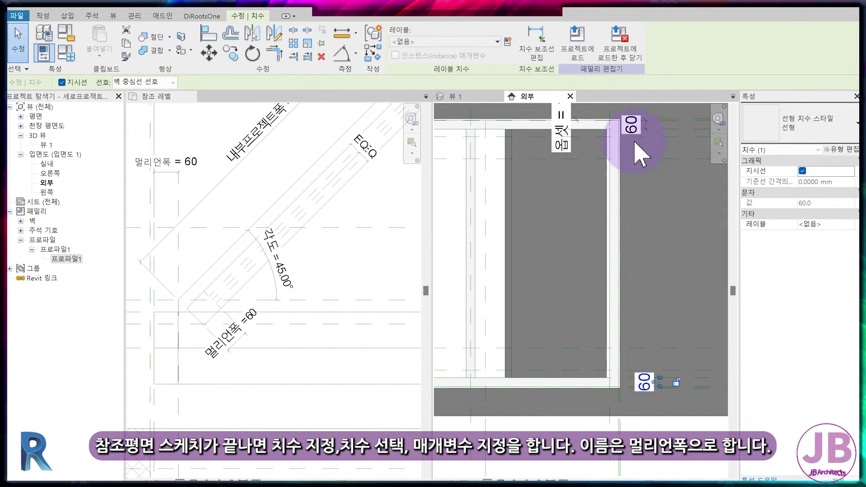
left_click(632, 124, "ctrl")
left_click(456, 41)
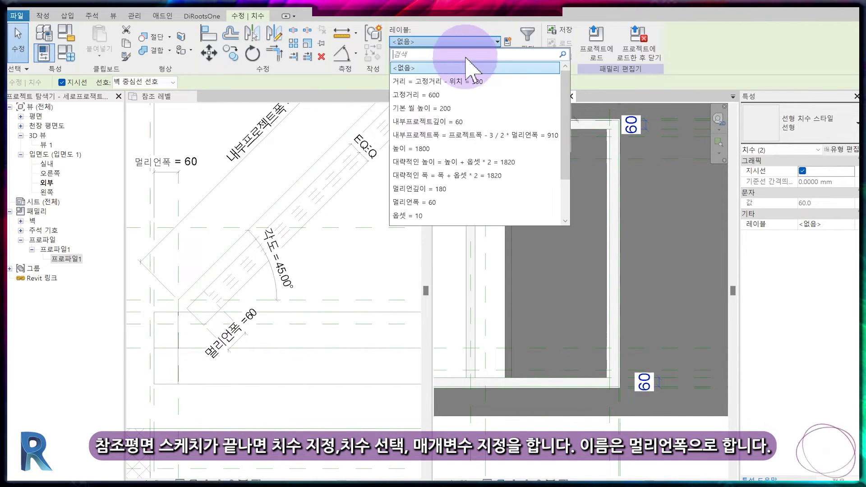
left_click(422, 197)
left_click(584, 253)
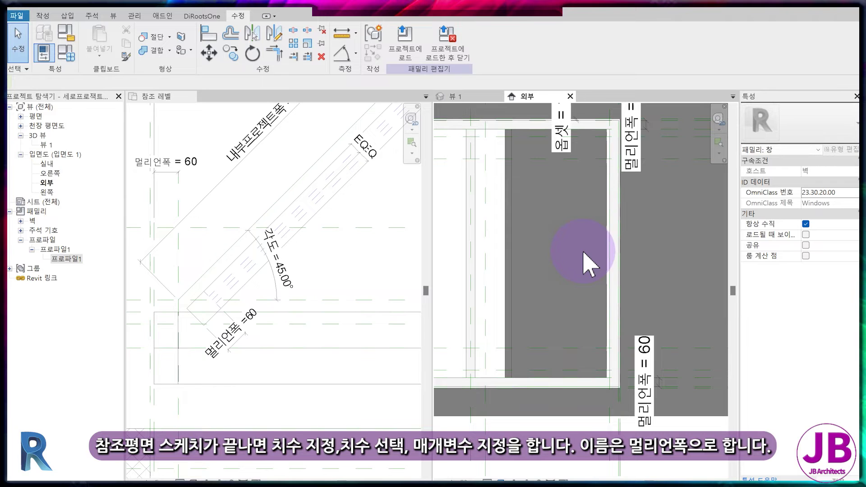
scroll(584, 253, "down", 1)
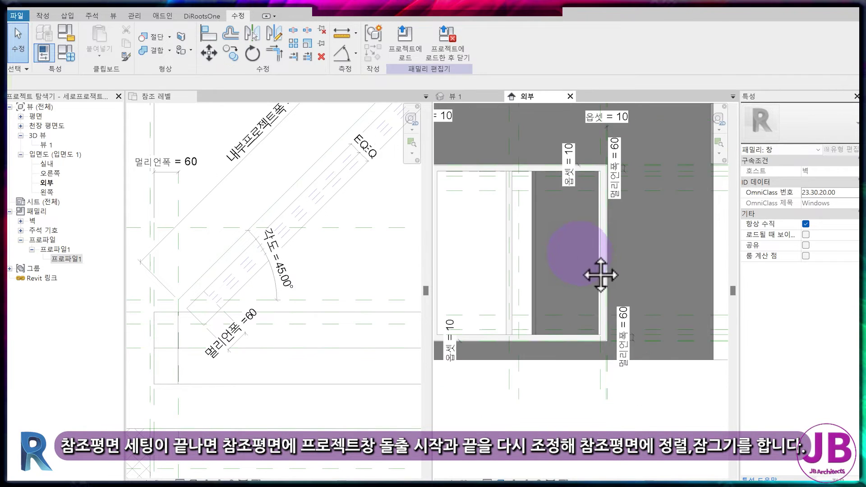
Select the window extrusion and drag its bottom edge upward.
scroll(579, 260, "down", 2)
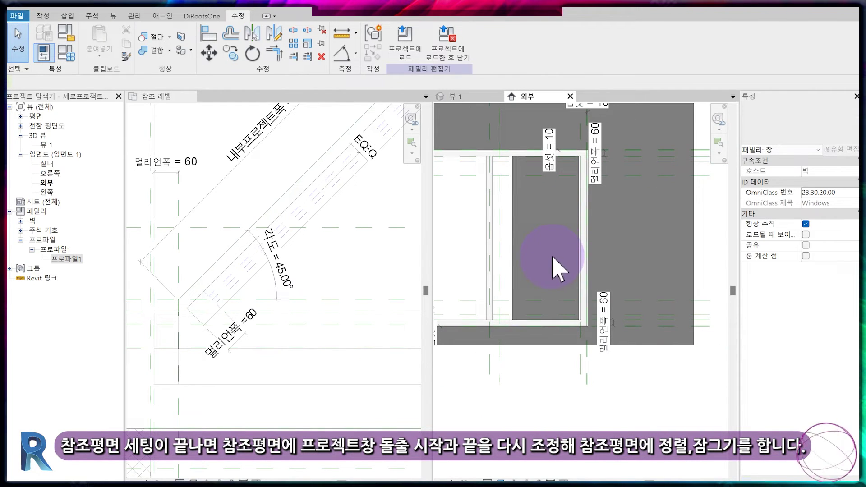
scroll(518, 180, "up", 1)
left_click(519, 180)
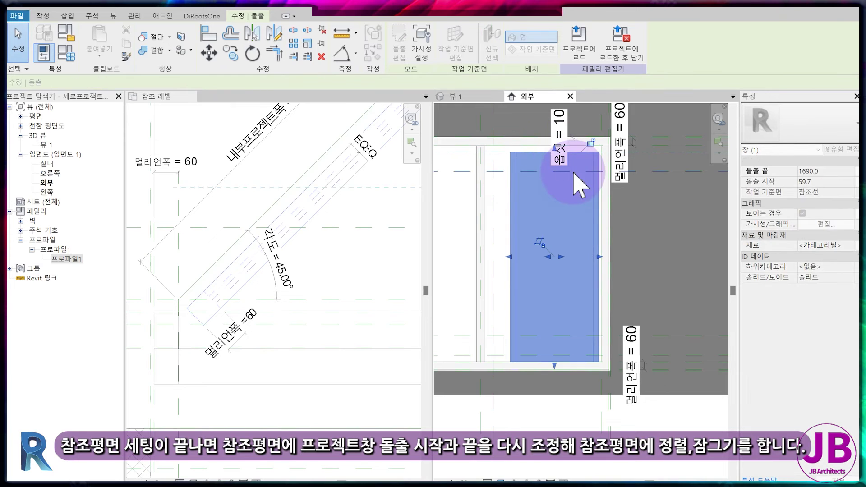
key("Escape")
left_click(562, 357)
left_click_drag(557, 357, 561, 344)
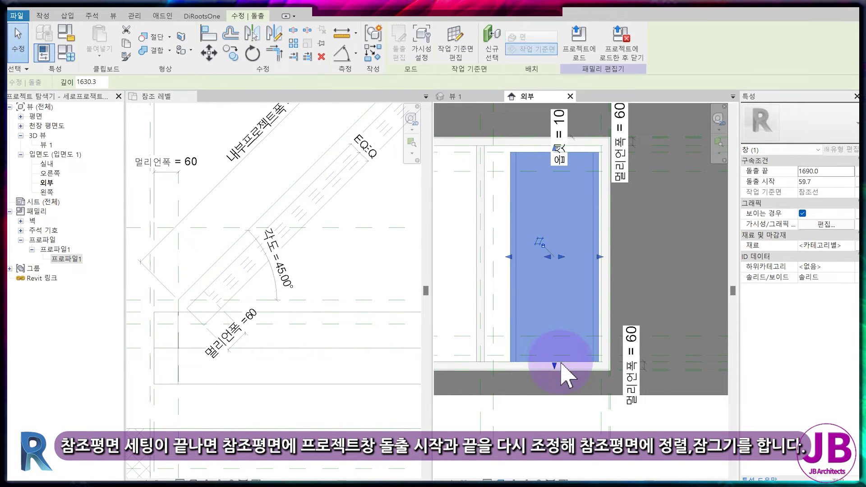
key("Escape")
Align the extrusion's bottom and top edges to the 멀리언폭 reference planes.
key("a")
key("l")
left_click(670, 364)
left_click(565, 336)
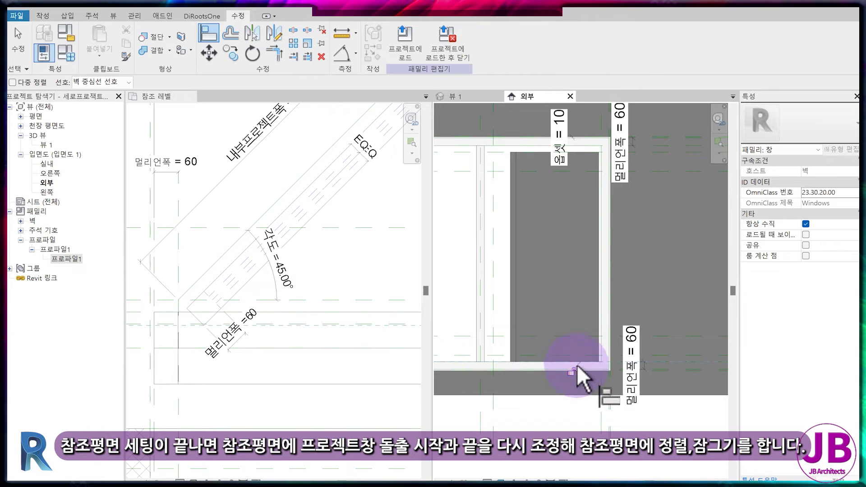
left_click(670, 142)
left_click(572, 151)
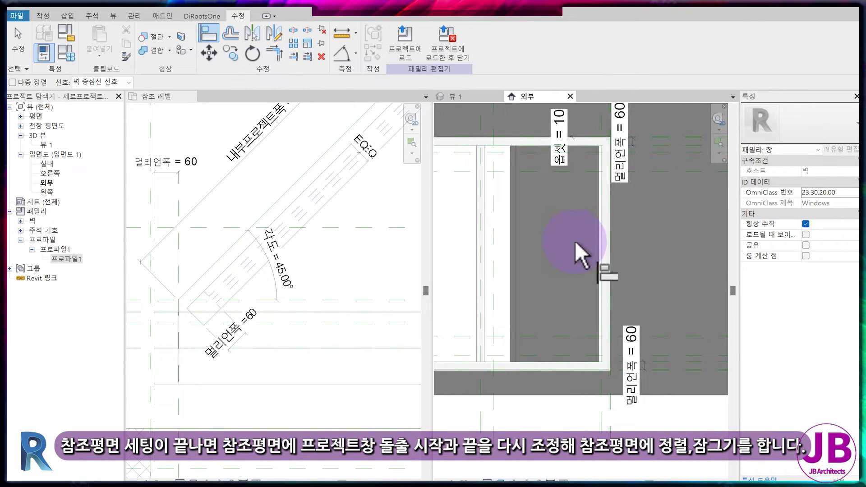
key("Escape")
scroll(564, 270, "down", 1)
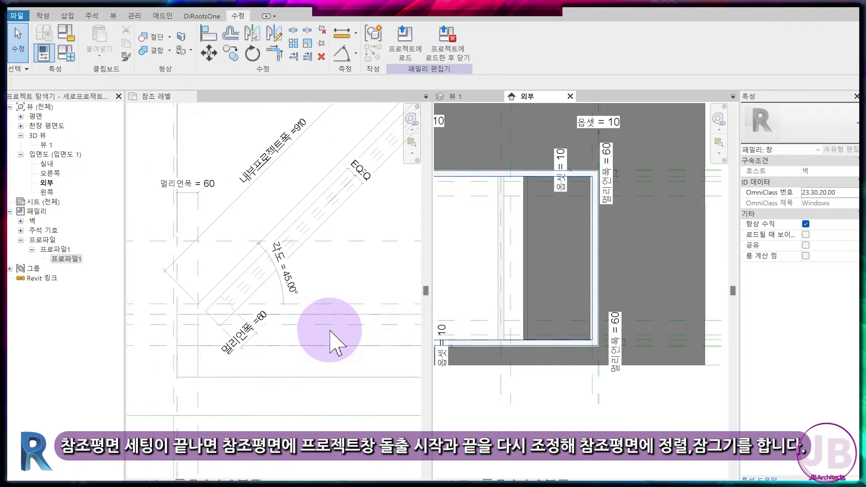
scroll(342, 349, "down", 4)
left_click(193, 481)
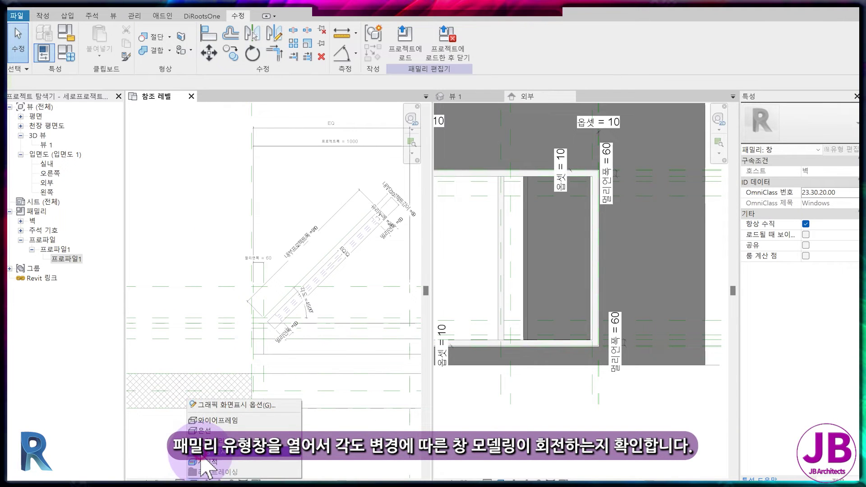
Shade the reference level plan and change 각도 from 45° to 60°.
left_click(202, 461)
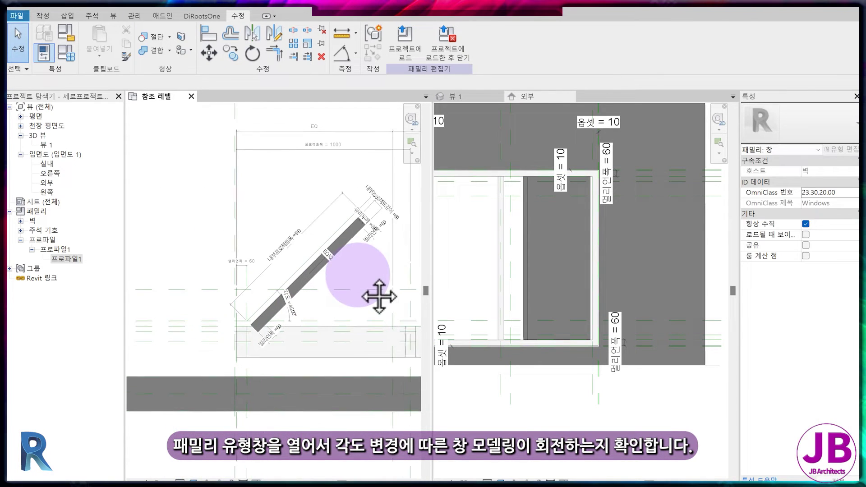
middle_click_drag(377, 293, 232, 212)
left_click(68, 55)
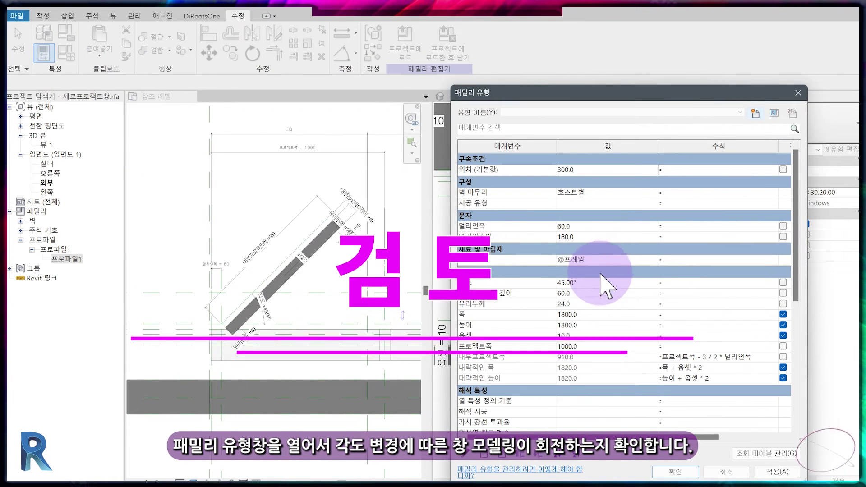
left_click(601, 283)
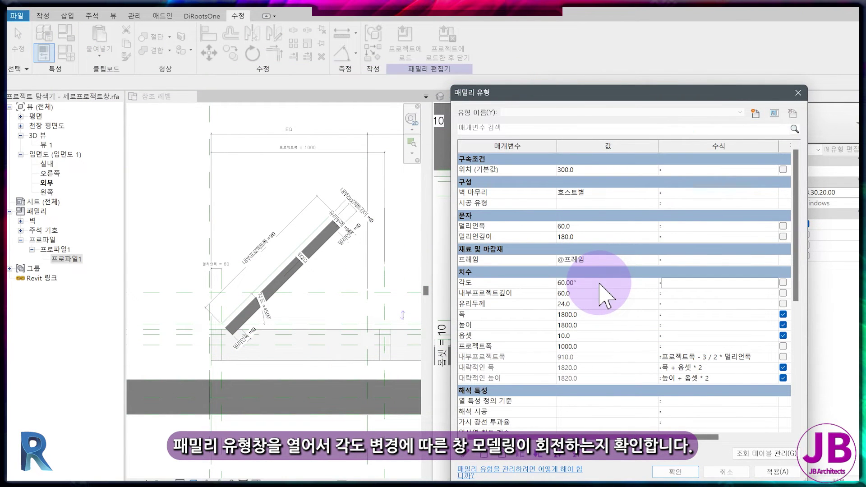
key("Return")
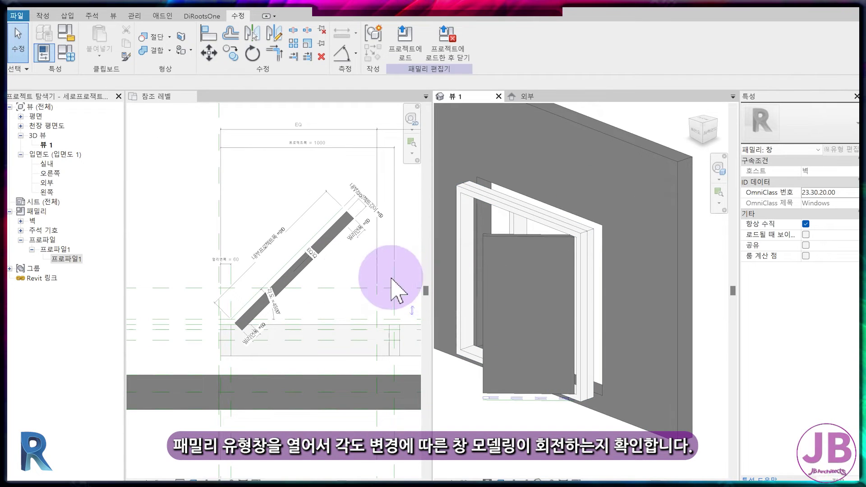
scroll(333, 261, "up", 2)
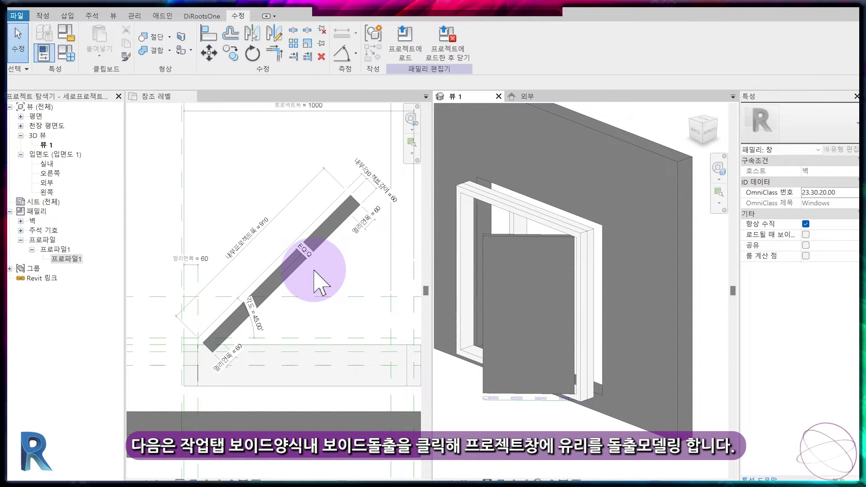
Start a void extrusion with the angled reference line as its work plane.
left_click(43, 15)
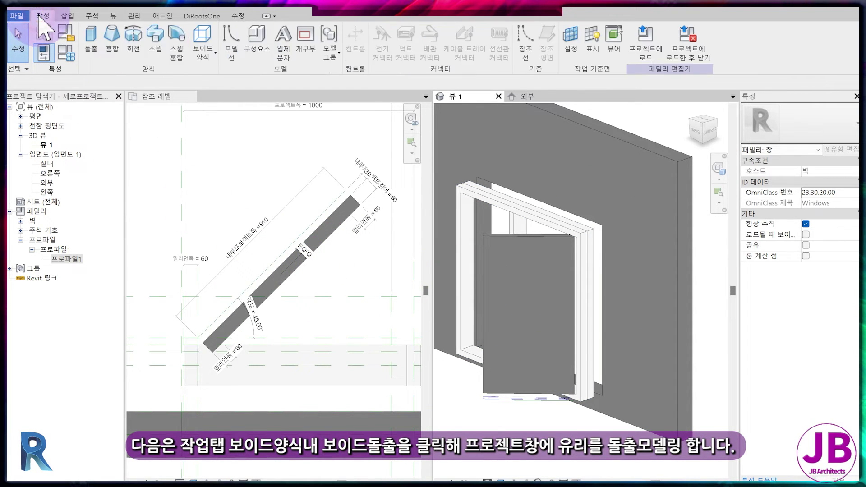
left_click(200, 51)
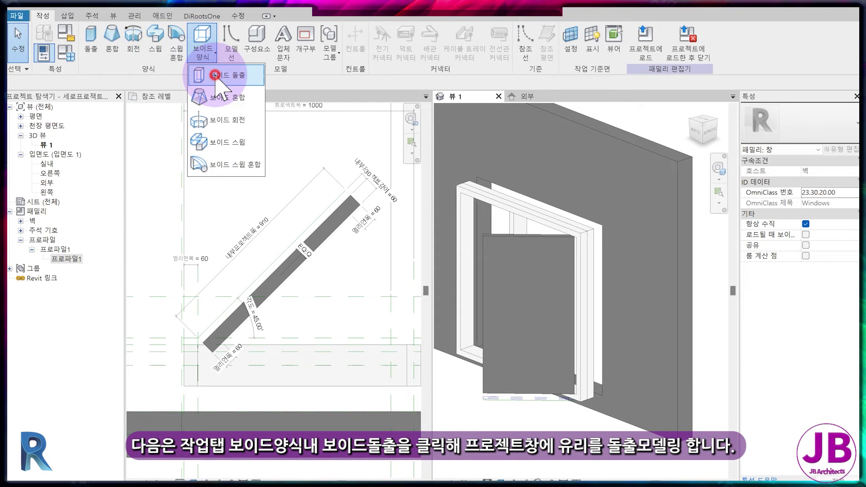
left_click(216, 76)
left_click(499, 39)
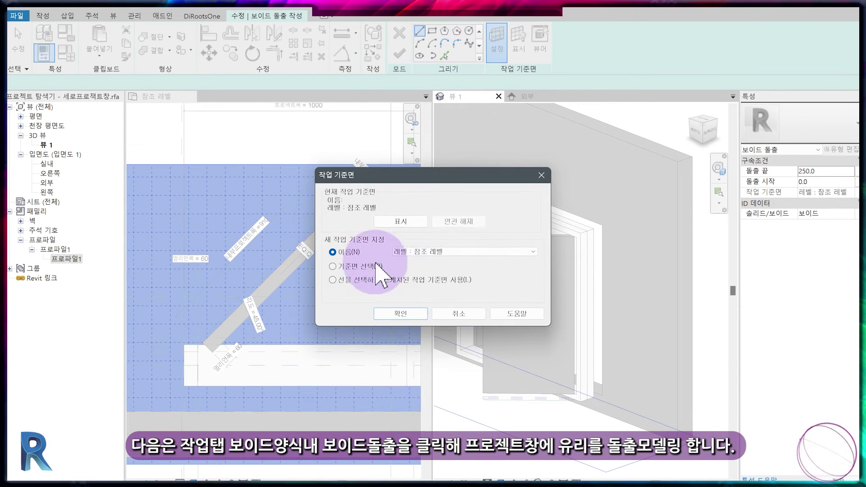
left_click(333, 266)
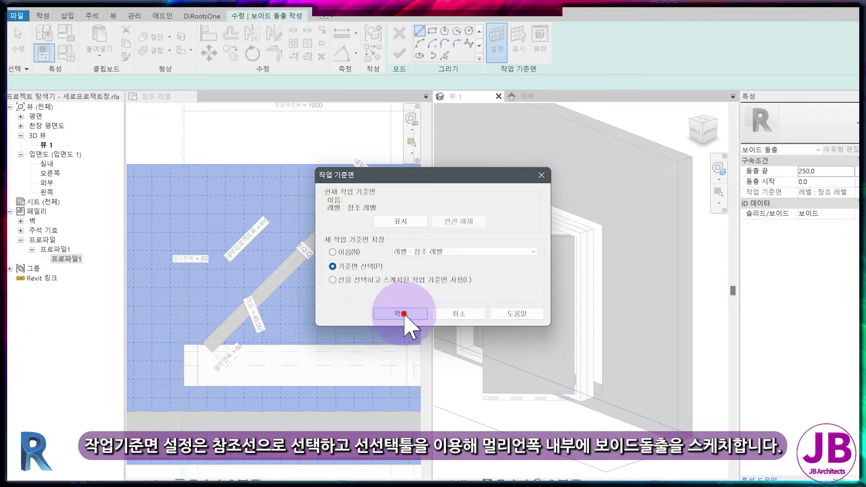
left_click(401, 313)
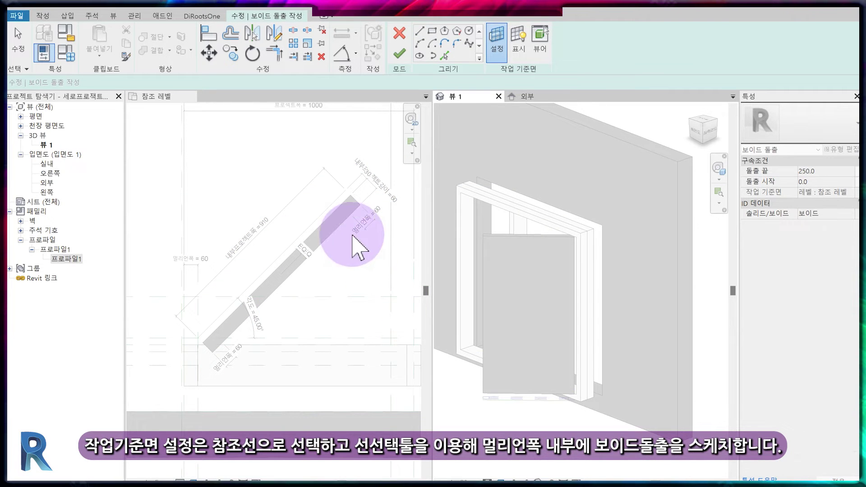
left_click(334, 206)
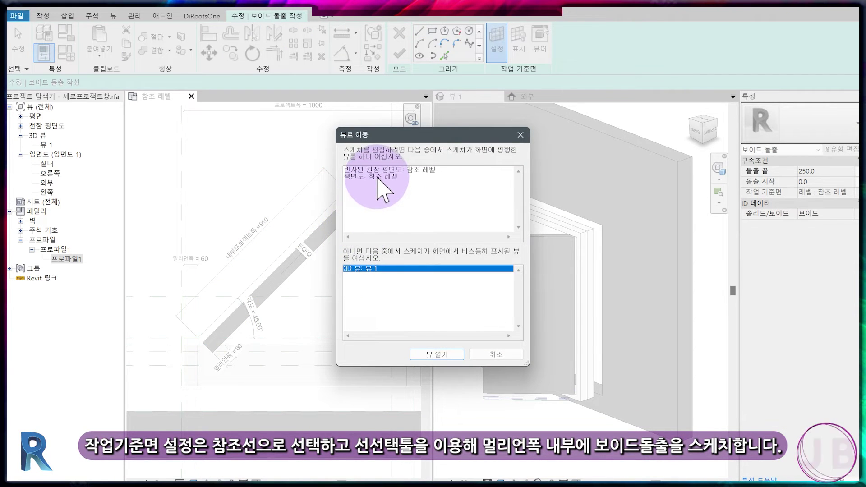
double_click(379, 176)
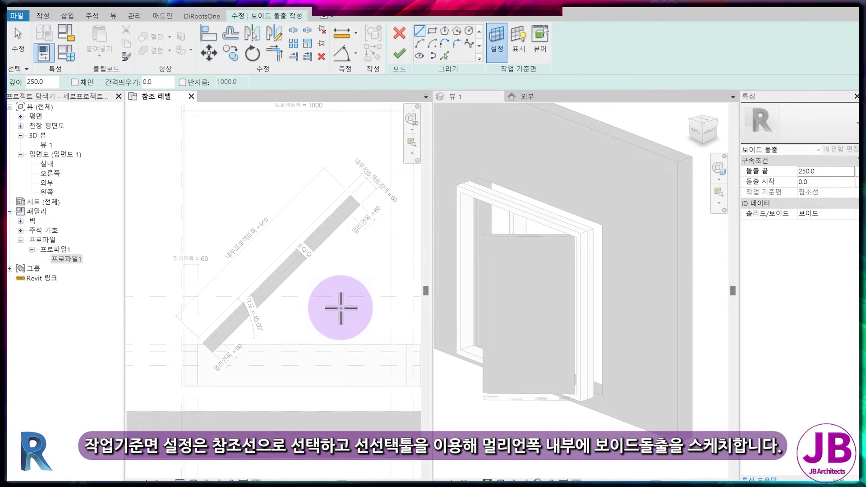
Pick and lock the sash band's upper and lower edges, closing its upper end.
left_click(444, 56)
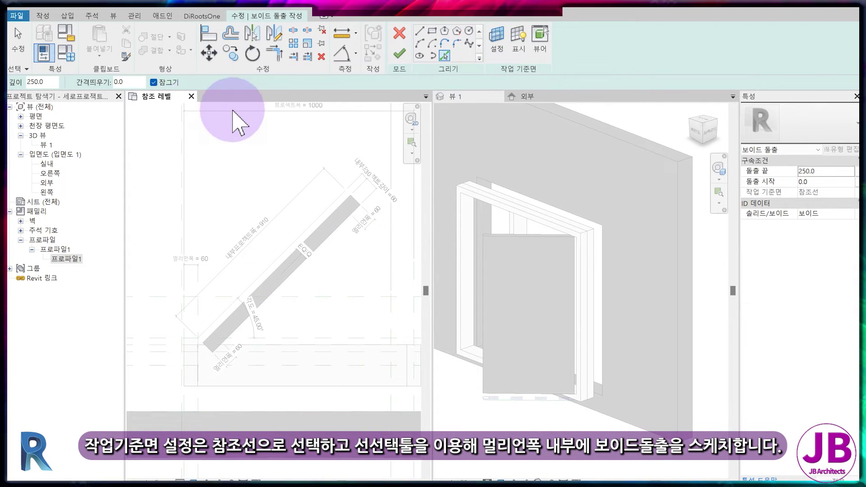
scroll(309, 231, "up", 2)
scroll(328, 246, "up", 2)
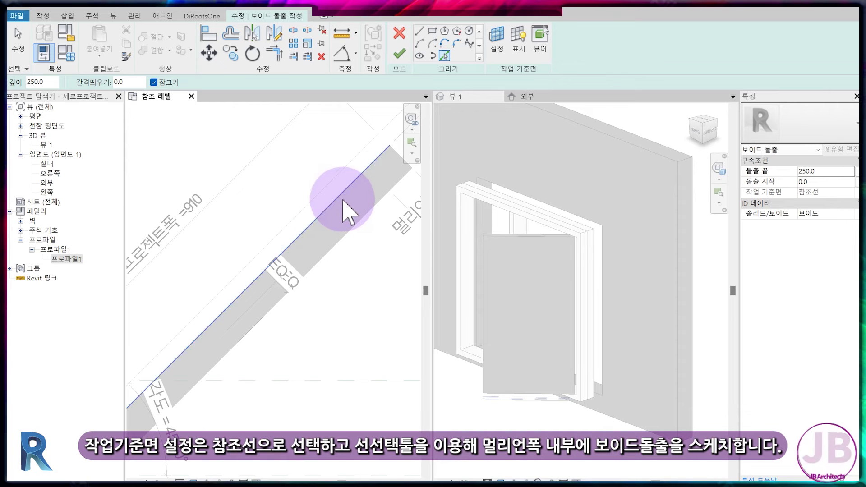
left_click(339, 194)
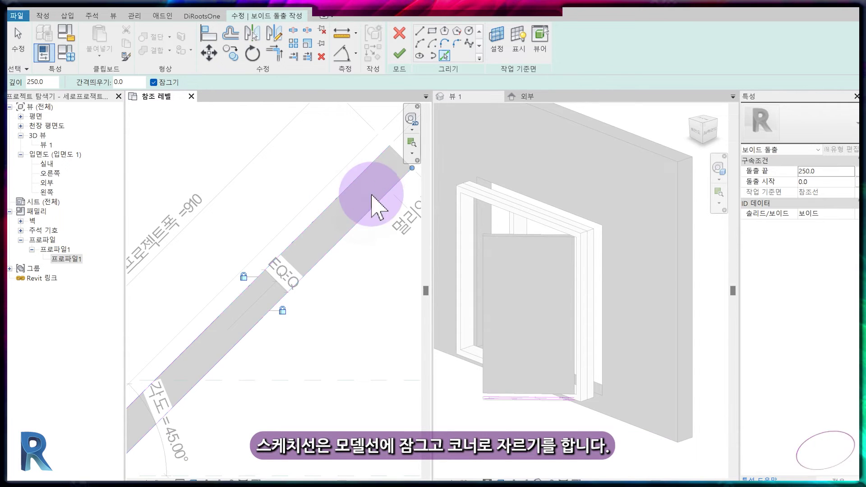
scroll(373, 203, "up", 2)
left_click(420, 31)
left_click(239, 278)
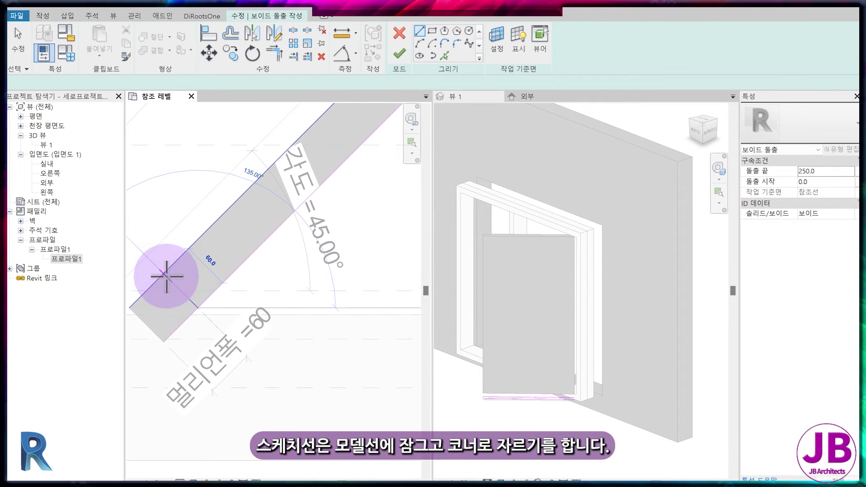
left_click(183, 308)
mouse_move(182, 308)
middle_mouse_down()
mouse_move(284, 194)
mouse_move(381, 194)
mouse_move(341, 142)
middle_mouse_up()
left_click(340, 140)
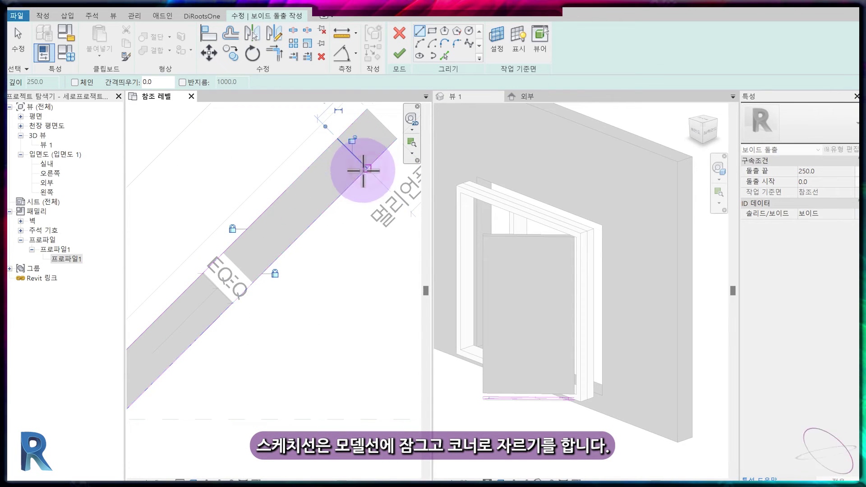
Trim the sketch lines to corners (TR) and finish the void extrusion.
key("t")
key("r")
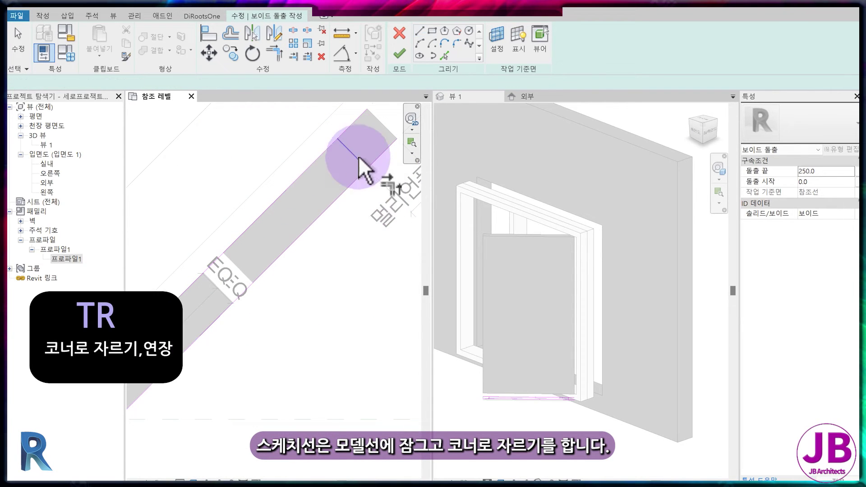
left_click(349, 166)
mouse_move(353, 200)
middle_mouse_down()
mouse_move(354, 310)
mouse_move(199, 289)
middle_mouse_up()
left_click(202, 273)
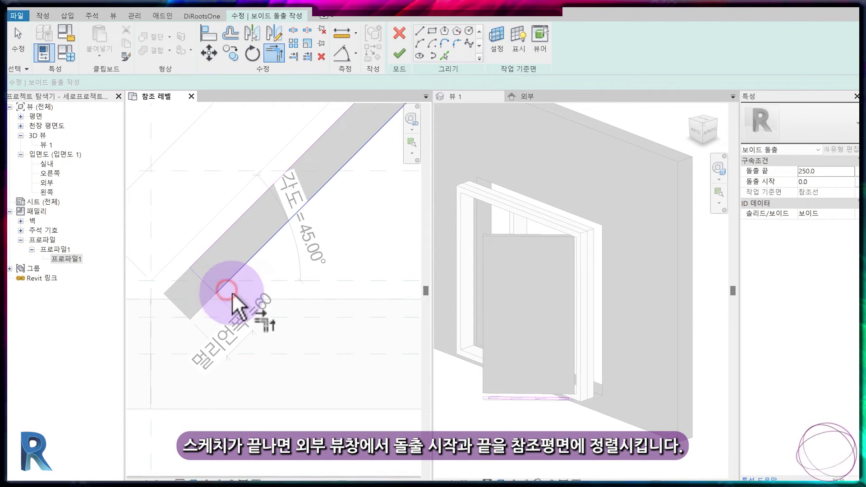
key("Escape")
key("Escape")
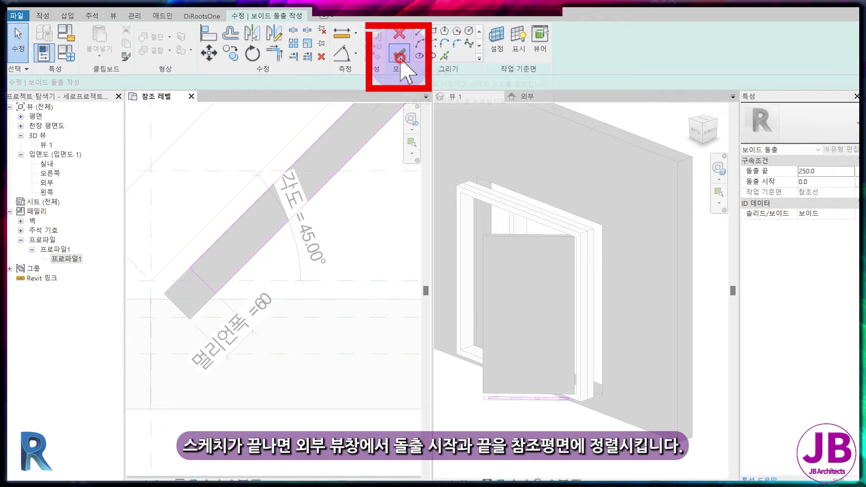
left_click(400, 58)
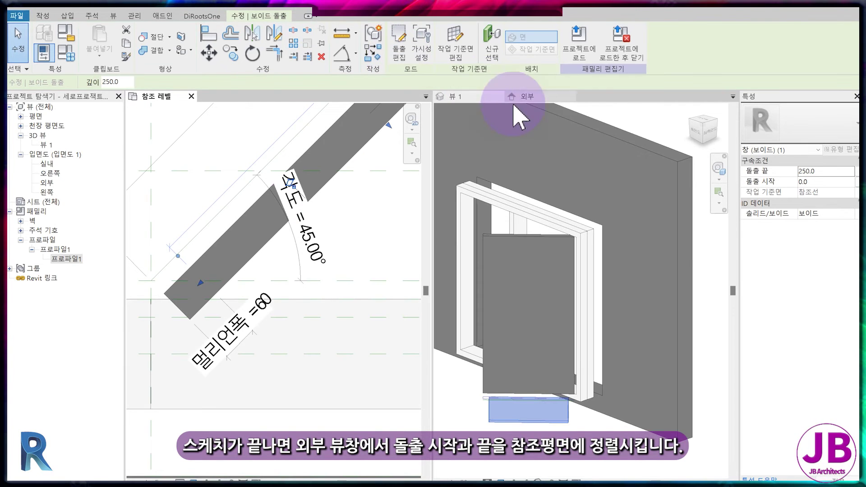
Align the void's bottom edge to the lower reference plane in the 외부 elevation.
left_click(528, 97)
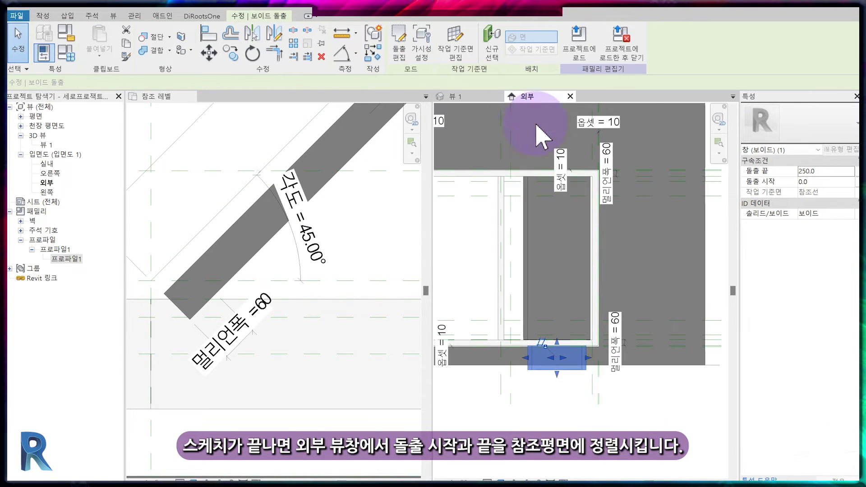
left_click(573, 412)
scroll(571, 216, "up", 2)
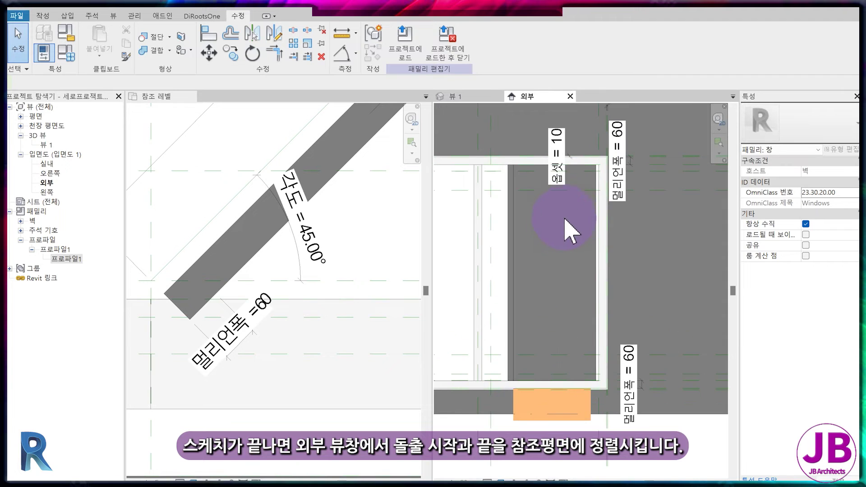
key("a")
key("l")
left_click(533, 170)
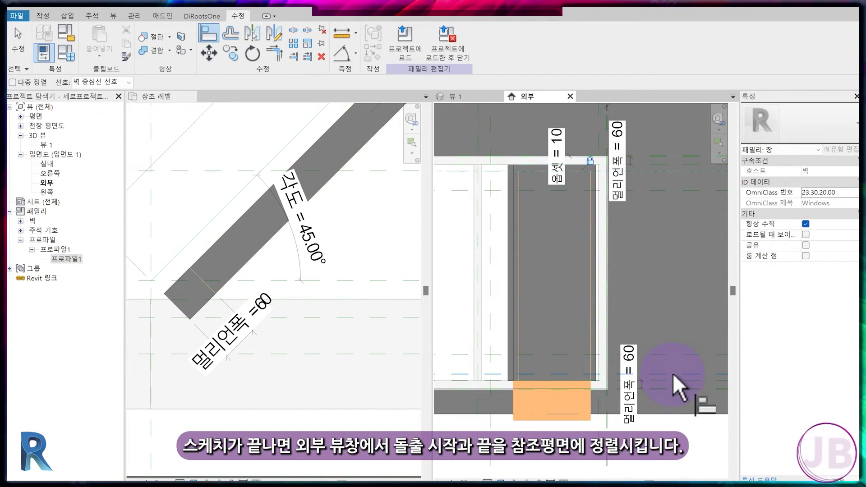
left_click(673, 374)
left_click(555, 423)
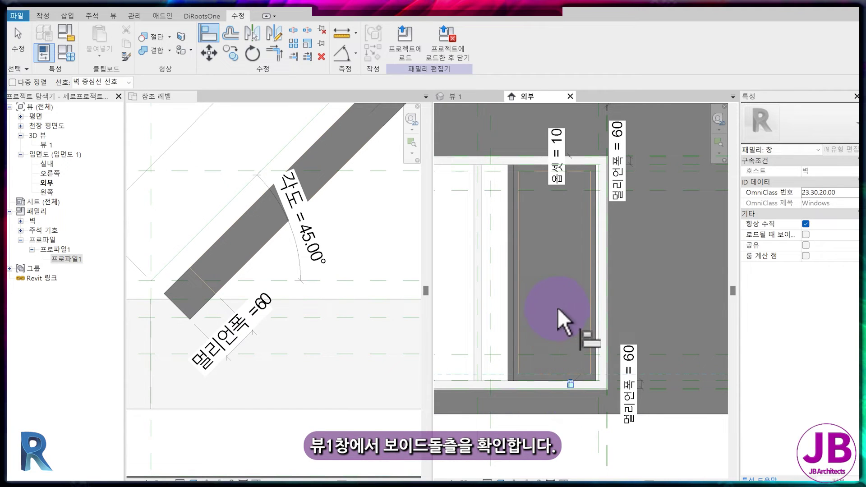
key("Escape")
Check the void in 3D and select the solid sash extrusion.
left_click(464, 97)
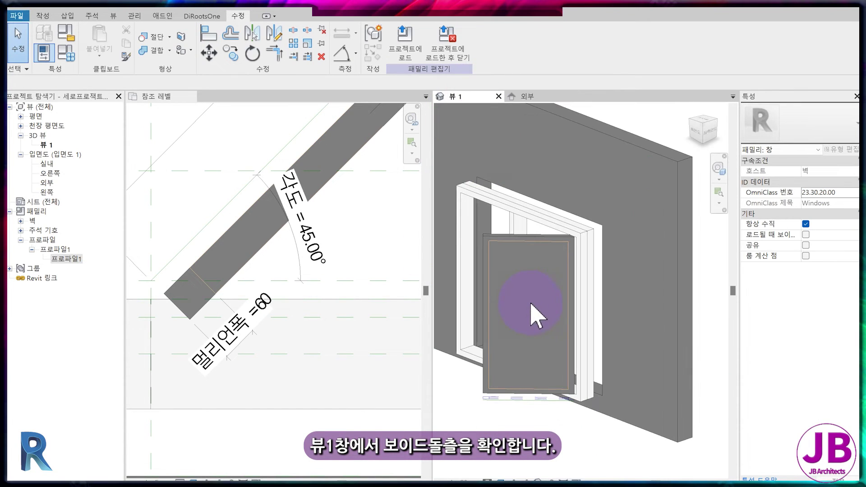
left_click(207, 288)
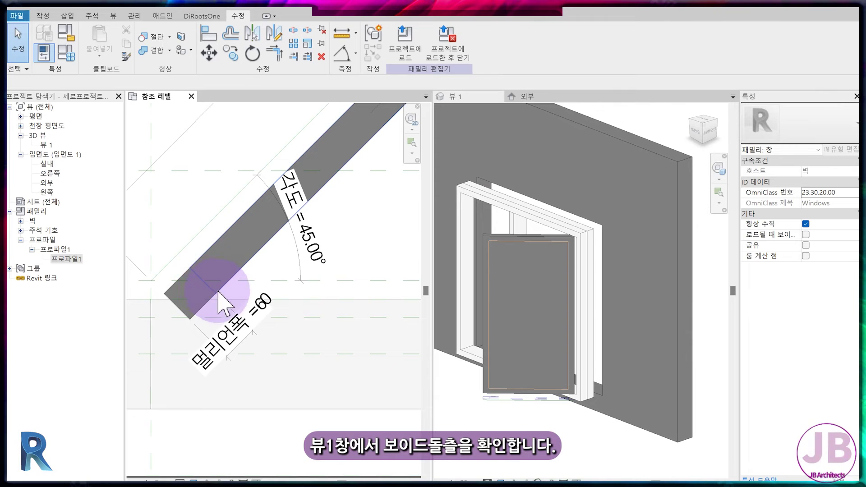
left_click(492, 236)
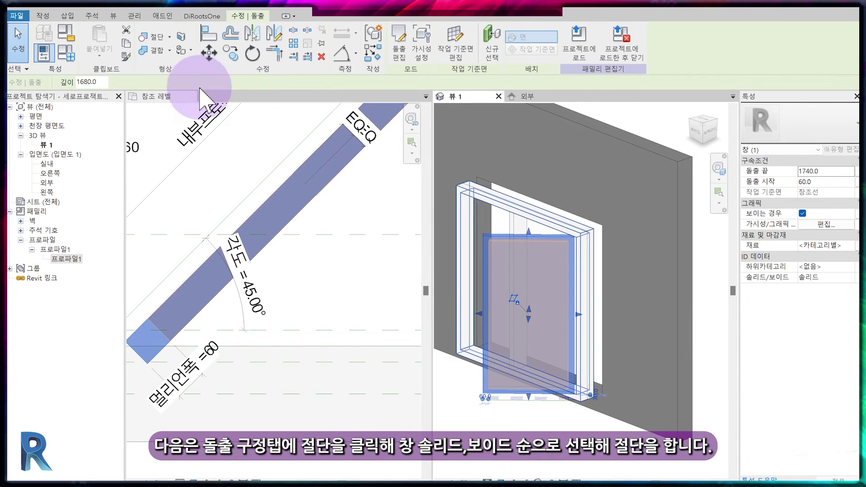
Cut the void out of the solid sash with Cut Geometry, leaving a hollow frame.
left_click(153, 39)
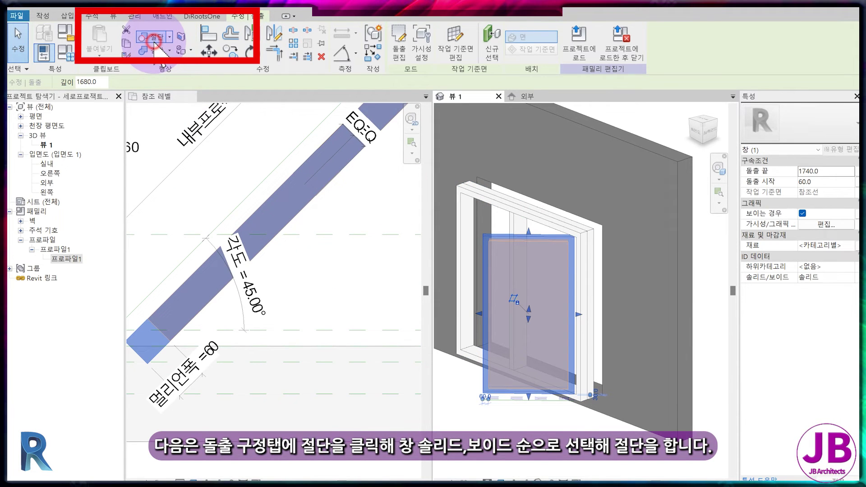
left_click(505, 247)
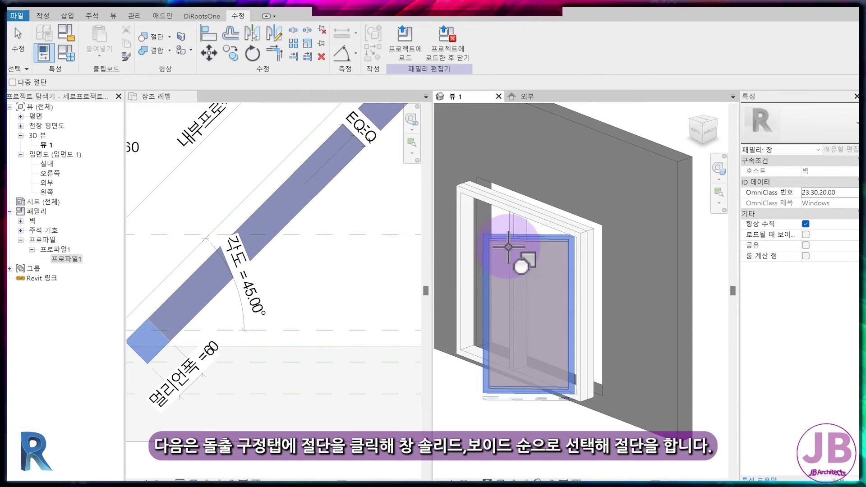
left_click(509, 247)
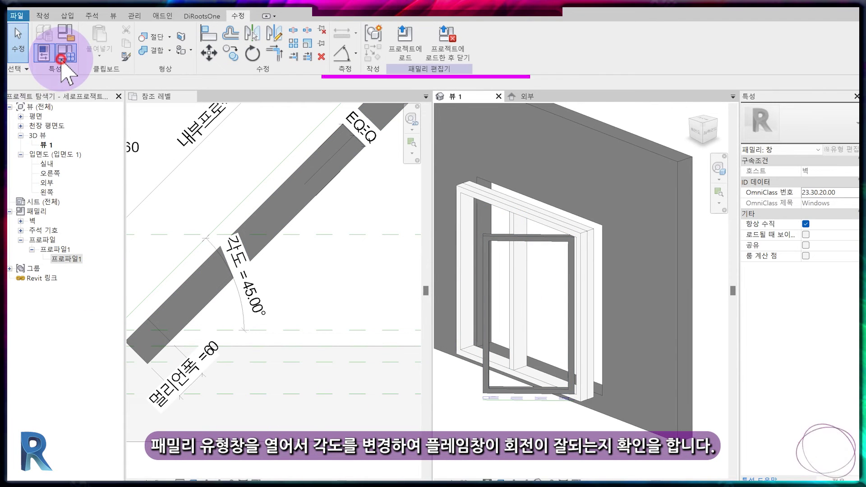
Flex the 각도 parameter to 60°, then to 15°, to check the sash rotates.
left_click(62, 60)
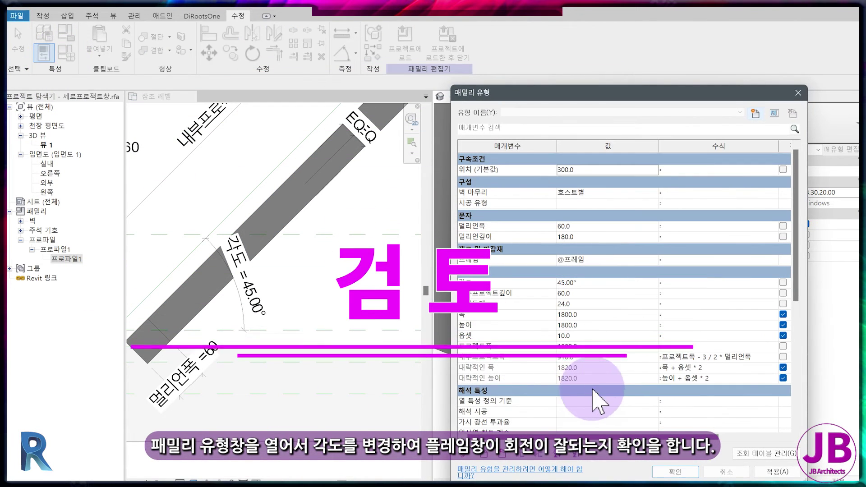
double_click(611, 284)
type("60")
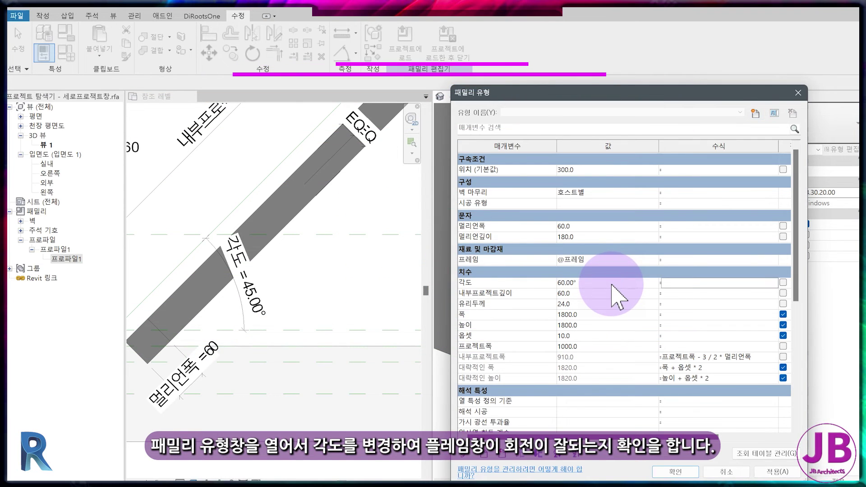
key("Return")
left_click(67, 54)
left_click(601, 227)
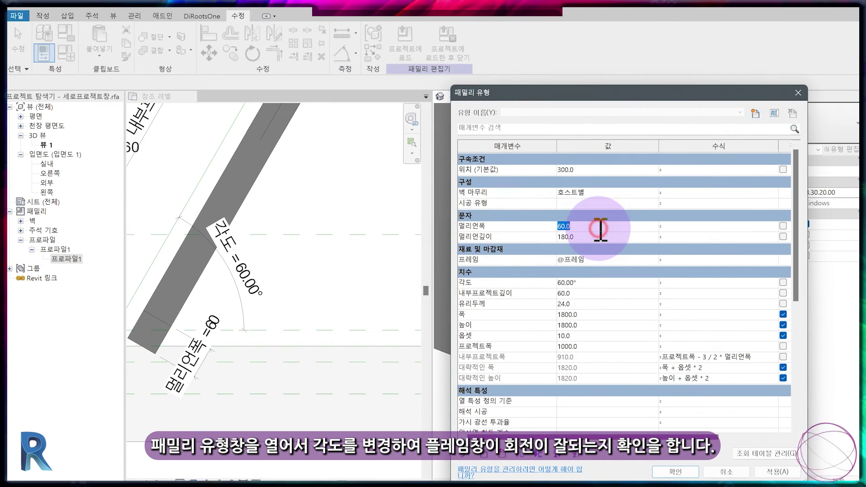
type("15")
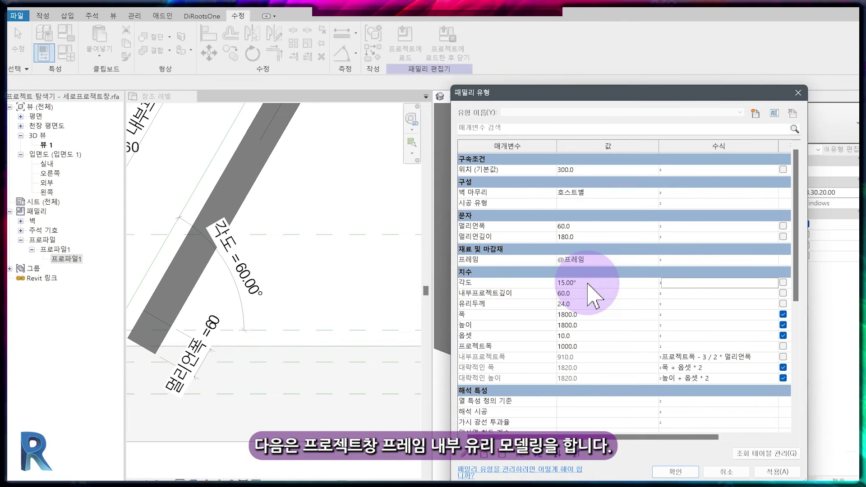
key("Return")
scroll(342, 235, "down", 3)
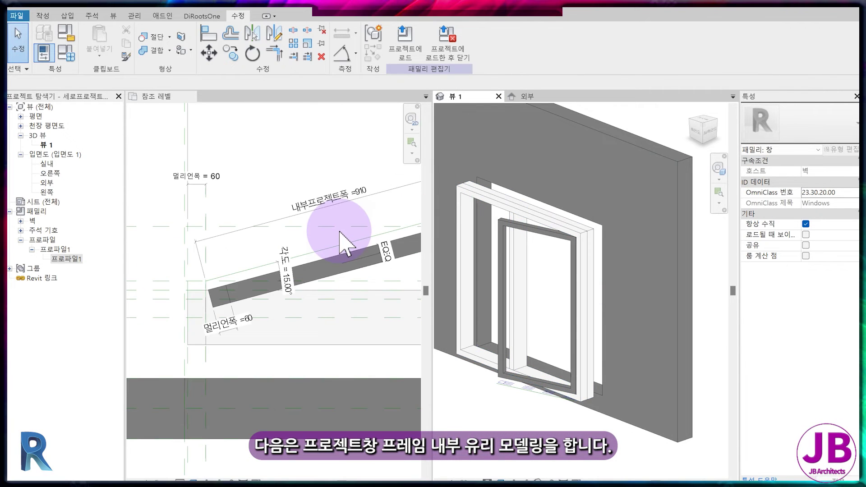
Undo the angle changes to return the sash to the original 45°.
key("ctrl+z")
scroll(361, 293, "down", 2)
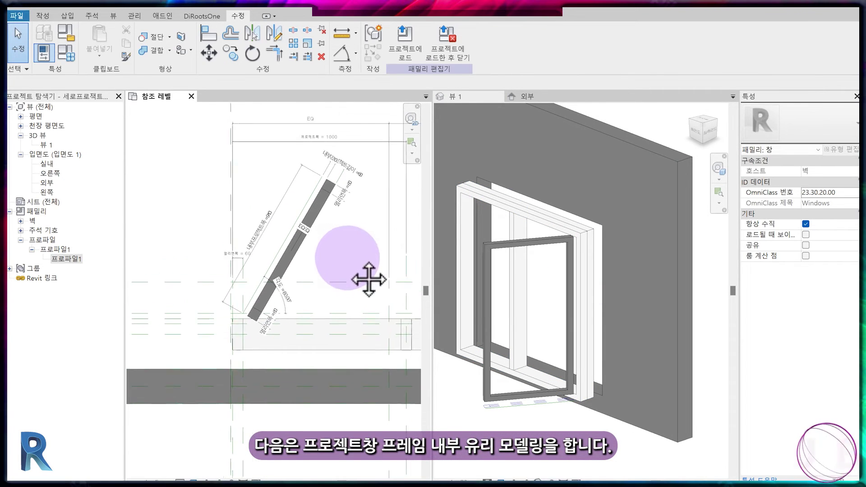
scroll(352, 294, "down", 1)
key("ctrl+z")
In the reference level plan, start picking model lines in the 은선 [절단] subcategory.
left_click(542, 327)
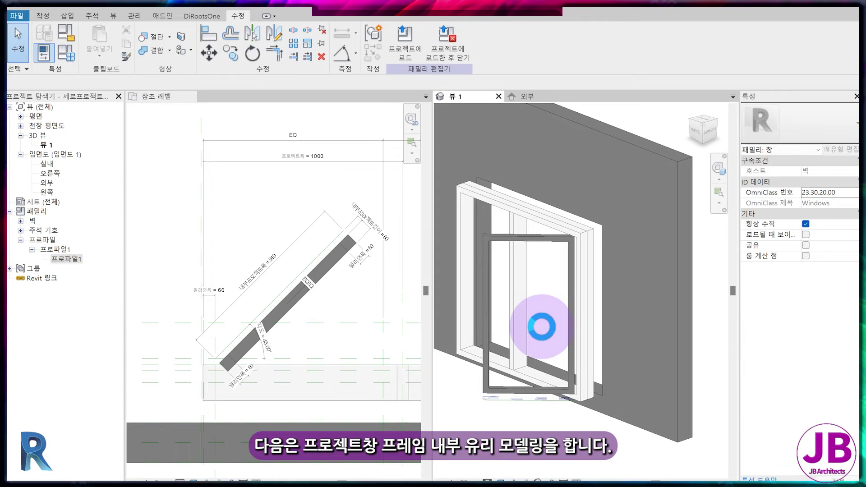
left_click(336, 266)
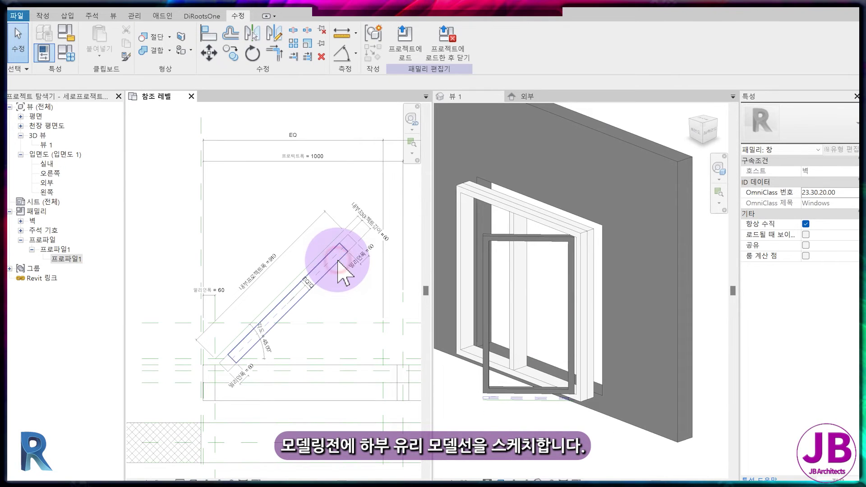
left_click(43, 16)
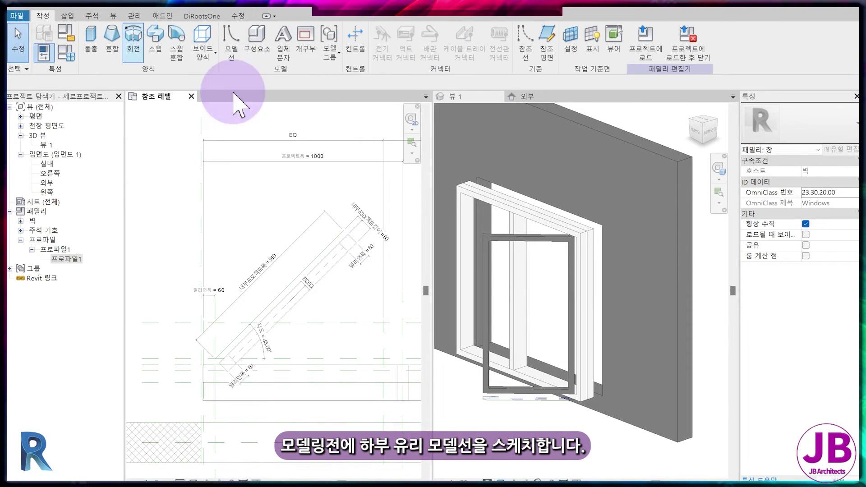
left_click(231, 45)
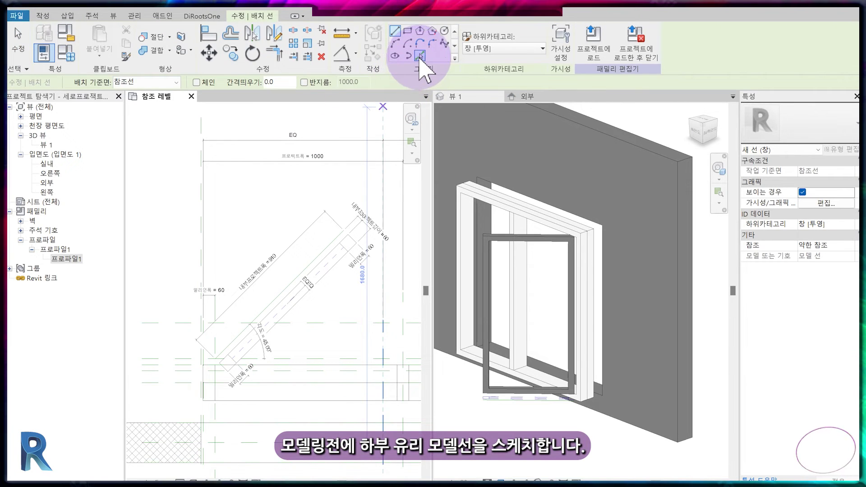
left_click(420, 56)
left_click(503, 48)
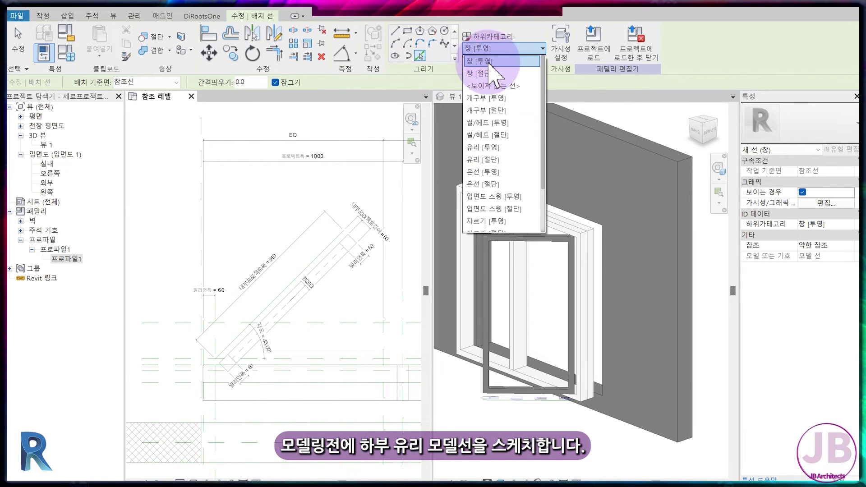
left_click(508, 184)
Pick the sash line at offset 18 to add the hidden-cut guide line.
double_click(253, 82)
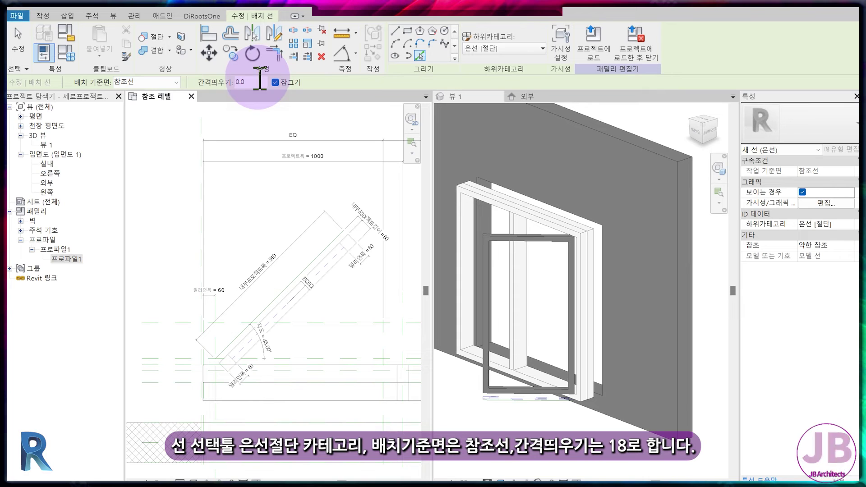
type("18")
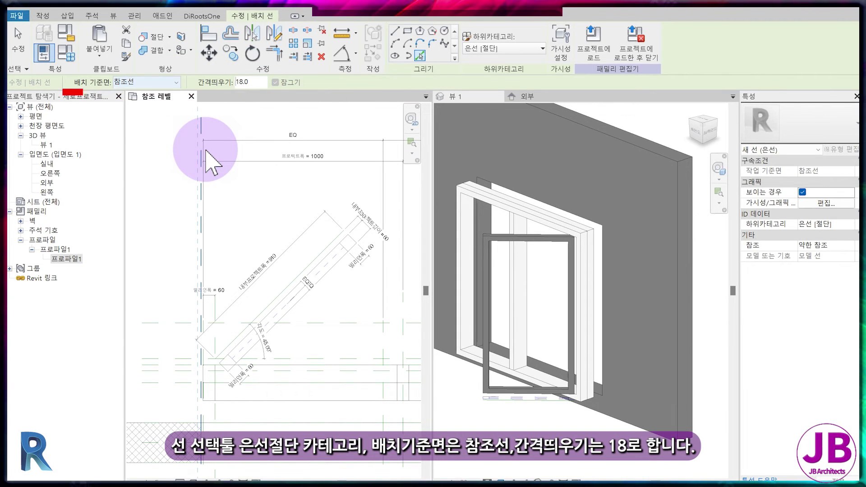
scroll(339, 262, "up", 3)
left_click(367, 297)
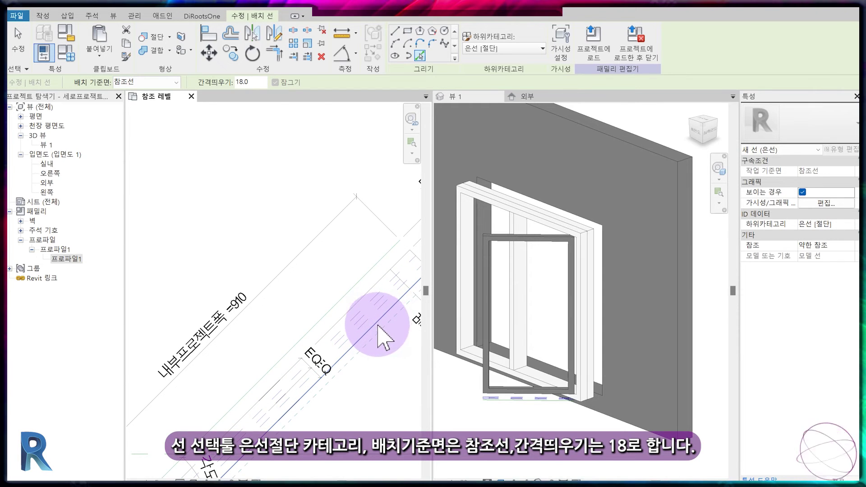
scroll(379, 338, "down", 2)
middle_click_drag(400, 381, 328, 309)
key("Escape")
left_click(56, 48)
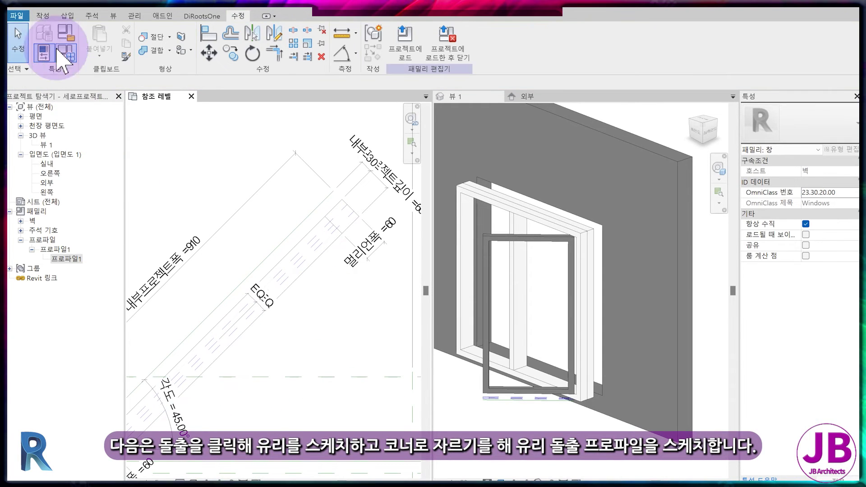
left_click(43, 15)
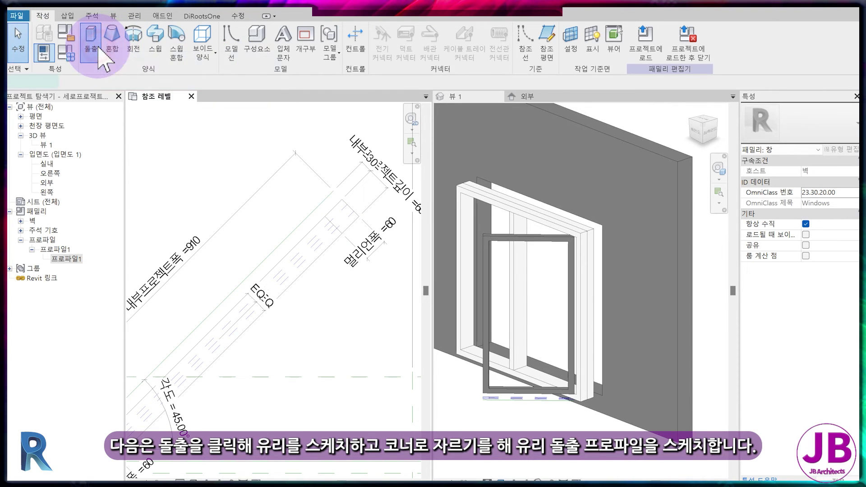
Start a solid extrusion on the reference-line work plane and pick the offset line for the glass.
left_click(91, 43)
left_click(497, 41)
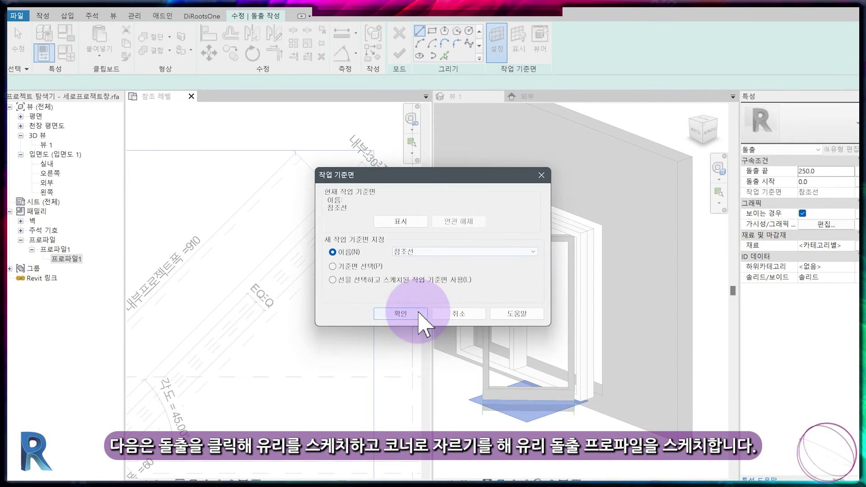
left_click(401, 314)
left_click(444, 56)
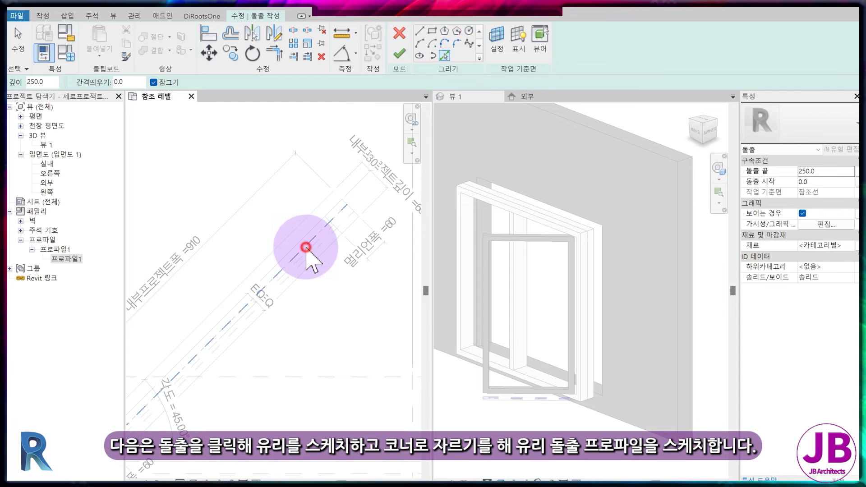
left_click(321, 261)
Trim the glass sketch corners with TR and finish the extrusion.
scroll(321, 262, "up", 2)
mouse_move(357, 212)
middle_mouse_down()
mouse_move(364, 265)
mouse_move(323, 347)
mouse_move(251, 344)
middle_mouse_up()
scroll(287, 329, "up", 2)
key("t")
key("r")
left_click(300, 328)
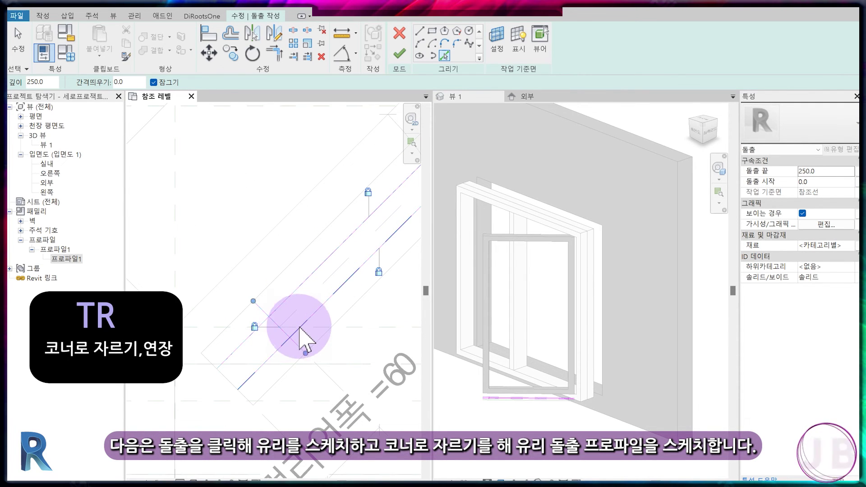
left_click(276, 323)
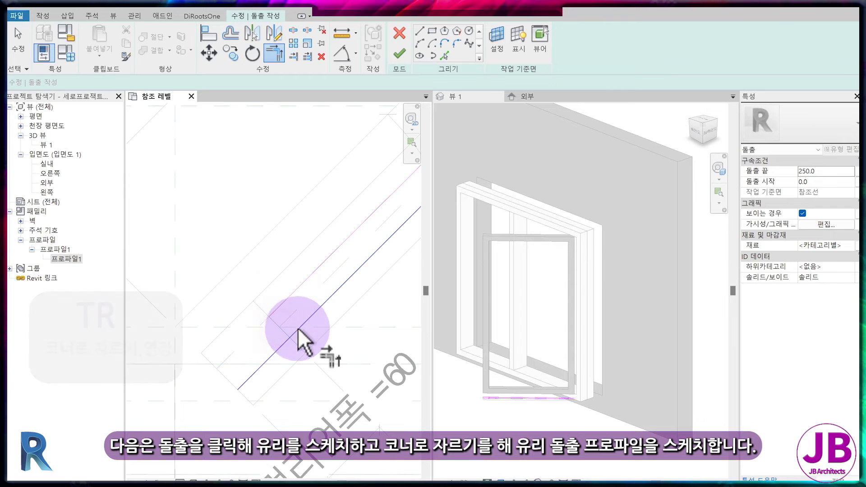
scroll(270, 356, "down", 2)
scroll(334, 261, "up", 2)
left_click(354, 212)
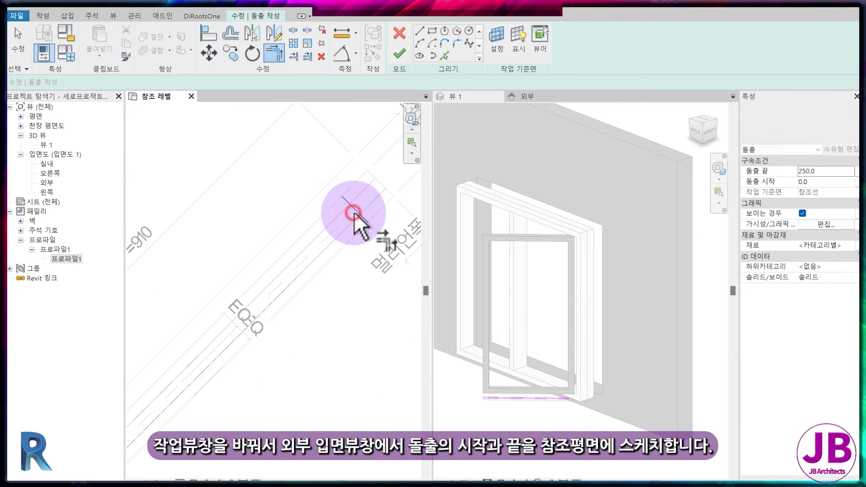
left_click(399, 55)
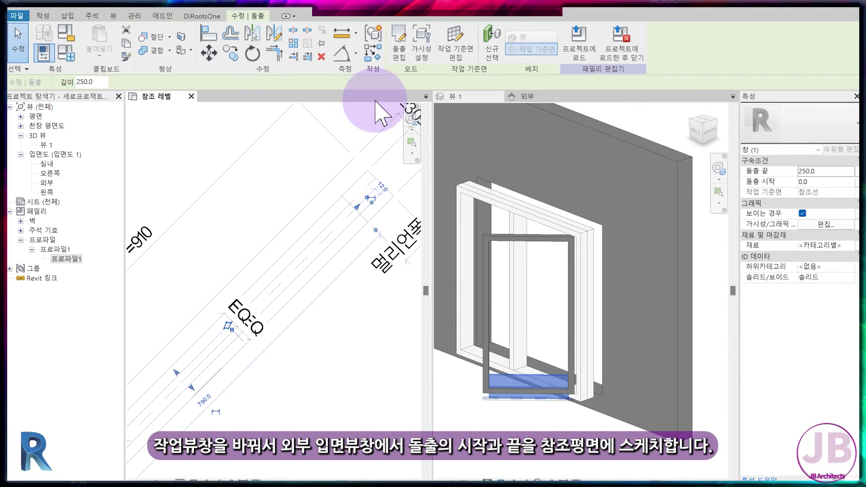
In the 외부 elevation, align the void's bottom edge to the reference line, then select the void.
left_click(546, 97)
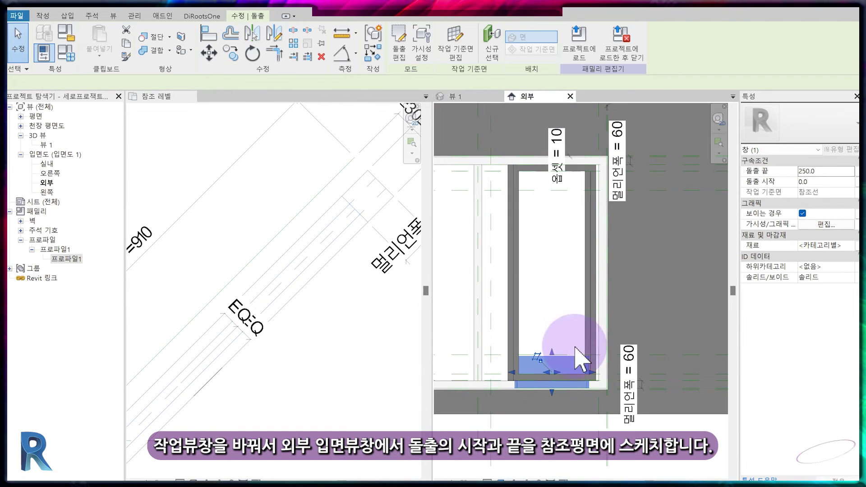
key("Escape")
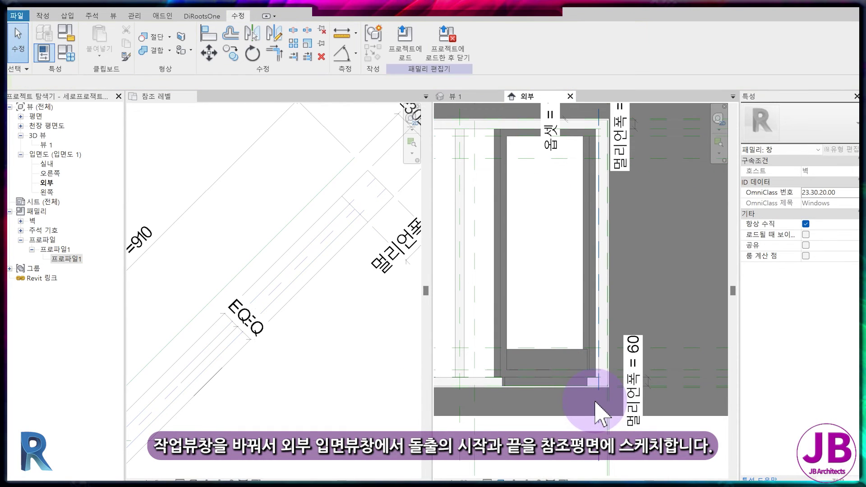
key("a")
key("l")
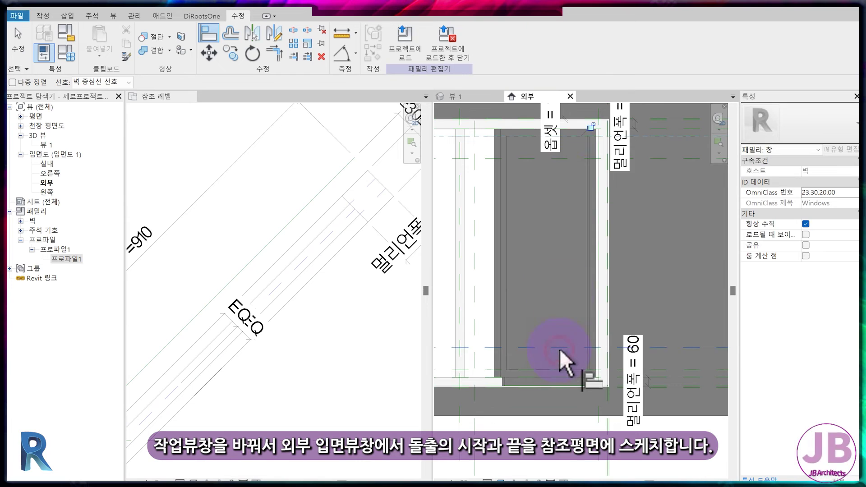
left_click(594, 123)
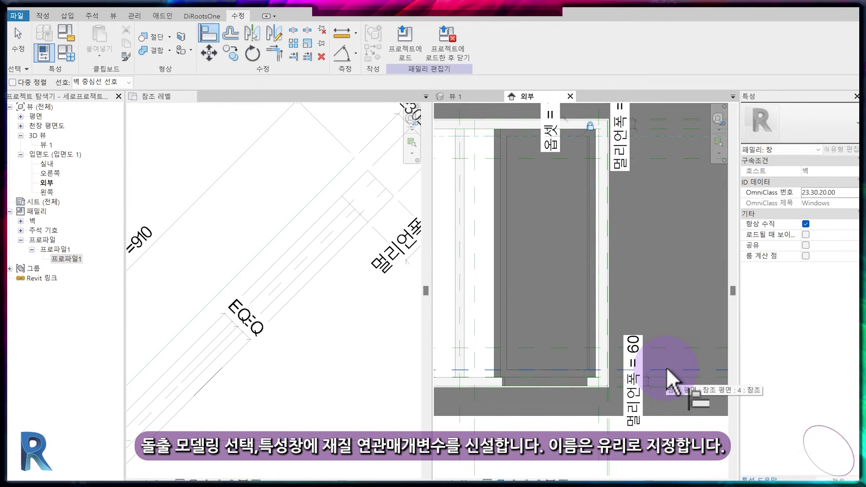
left_click(559, 381)
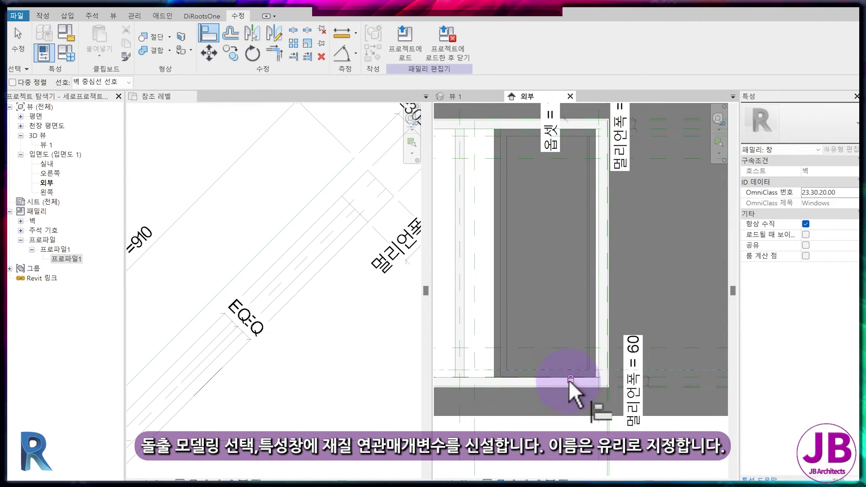
key("Escape")
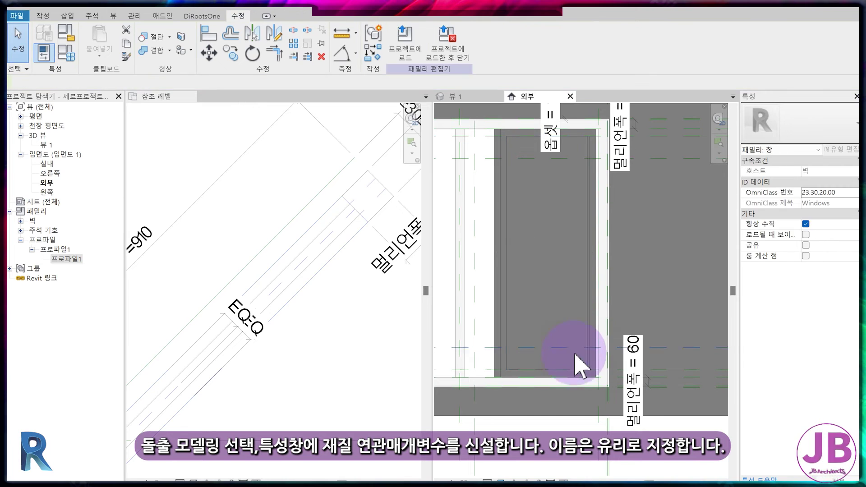
left_click(575, 368)
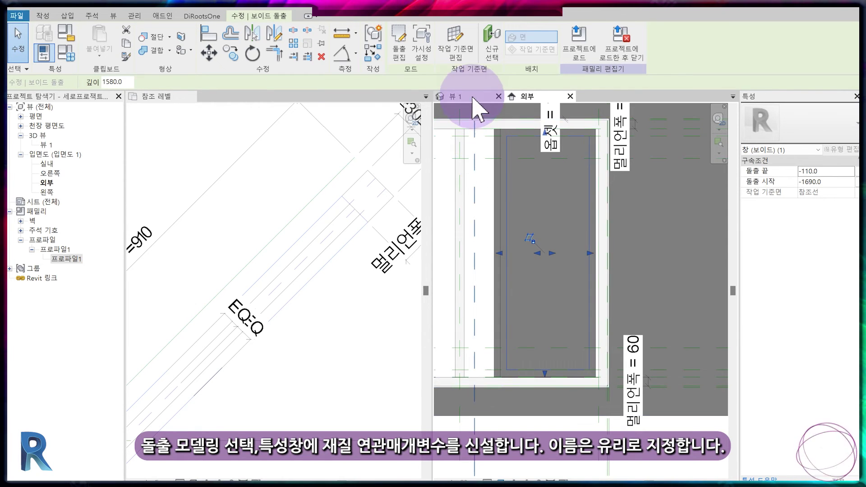
In 뷰 1, associate the glass extrusion's material with a new parameter named 유리.
left_click(474, 108)
left_click(544, 249)
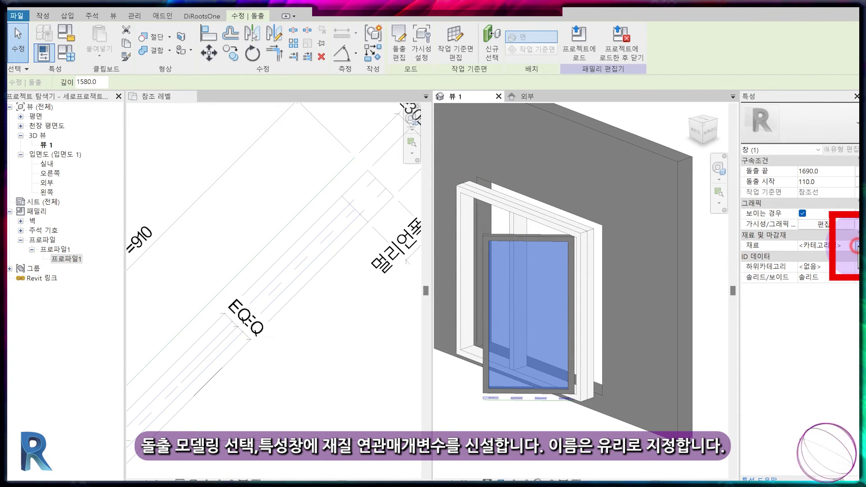
left_click(855, 246)
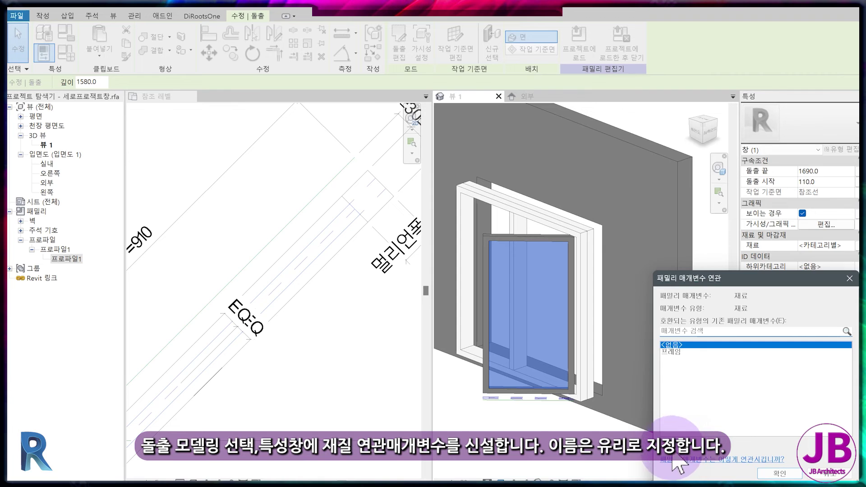
left_click(663, 444)
left_click(615, 261)
type("유리")
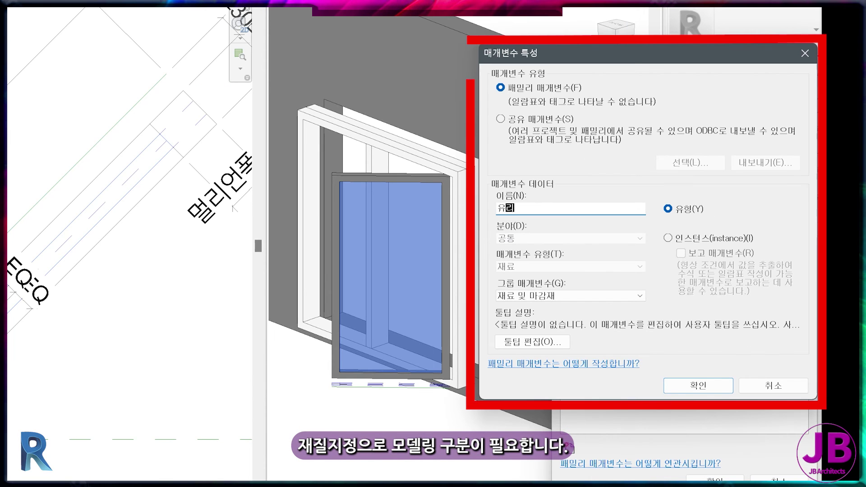
key("Return")
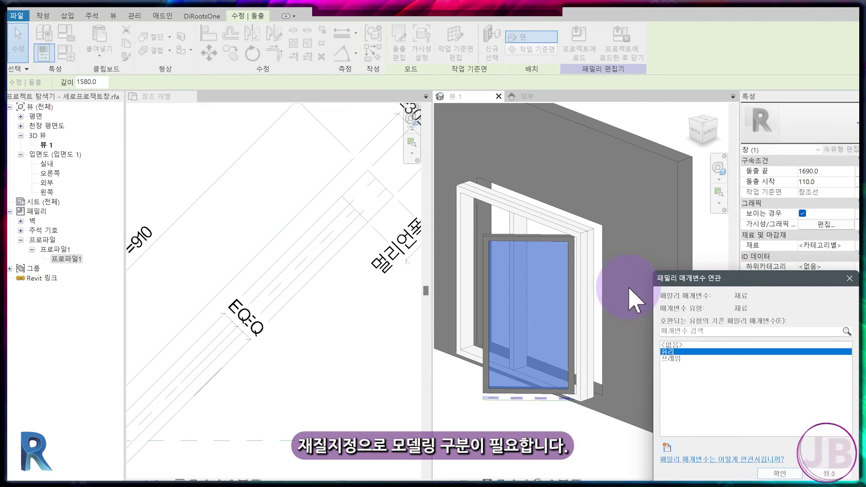
left_click(793, 474)
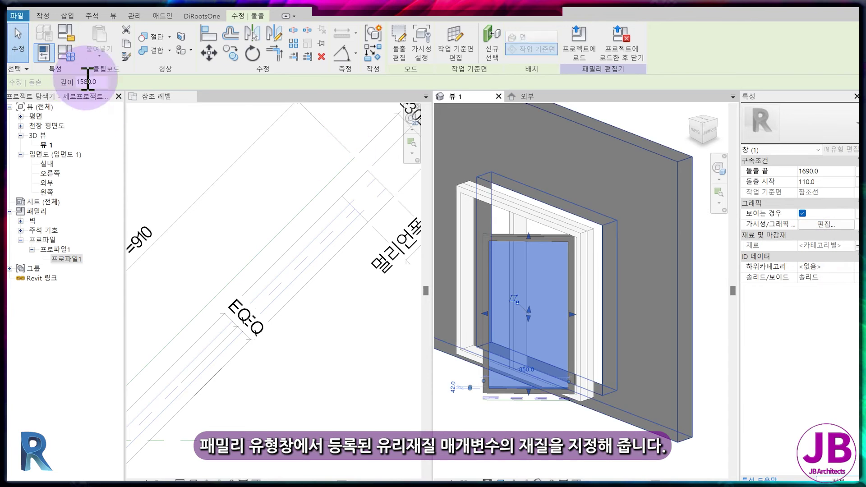
Assign 유리 a blue glass material (RGB 0 128 255, transparency 70) duplicated from 프레임.
left_click(68, 57)
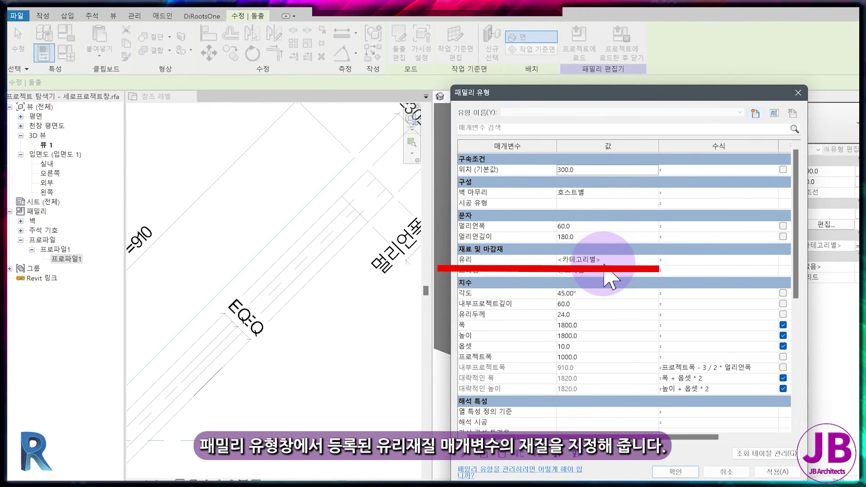
left_click(654, 270)
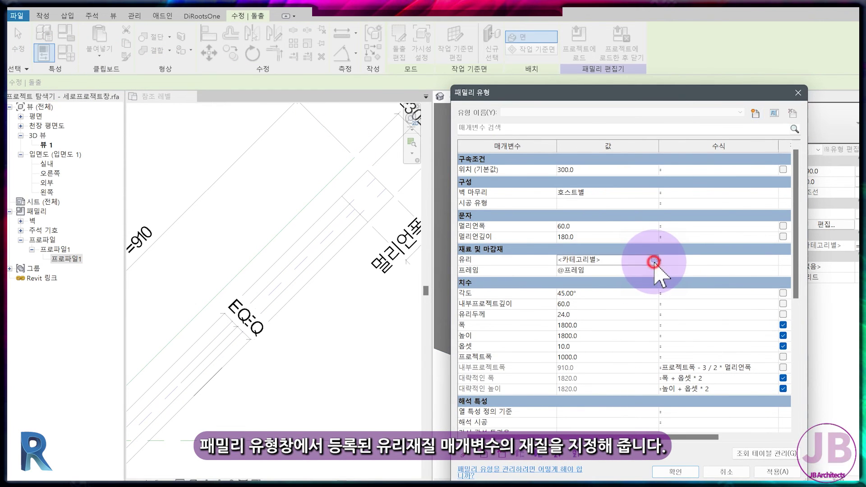
left_click(135, 285)
left_click(163, 311)
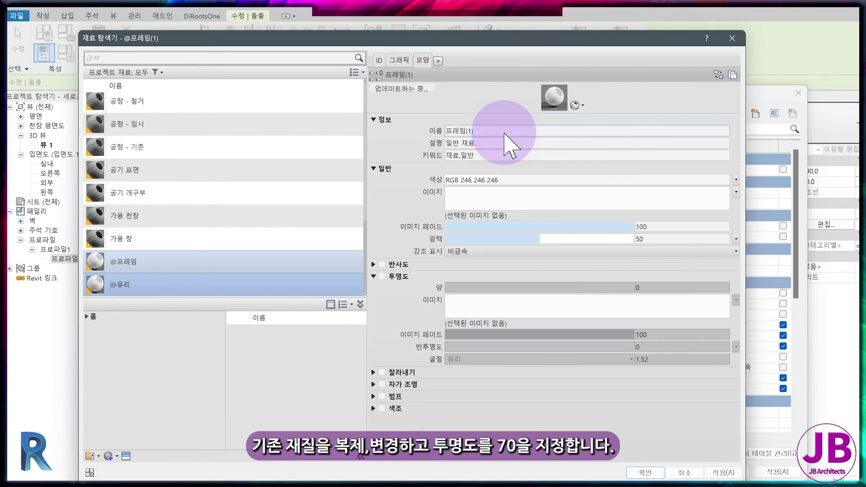
left_click(364, 187)
left_click(461, 349)
left_click(381, 276)
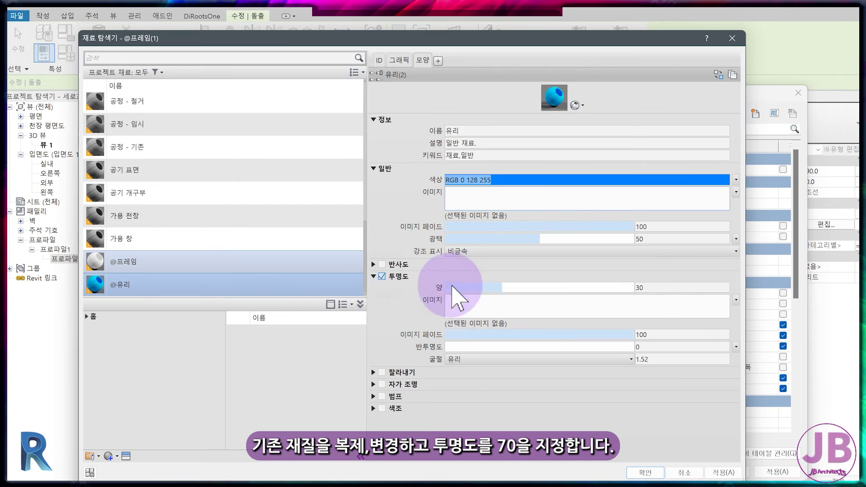
double_click(650, 287)
type("70")
left_click(652, 471)
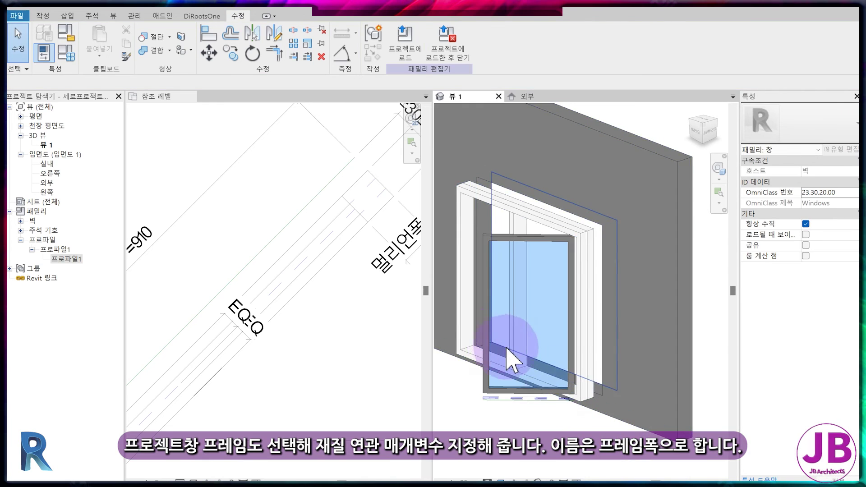
Associate the sash frame extrusion's material with the 프레임 parameter.
left_click(519, 291)
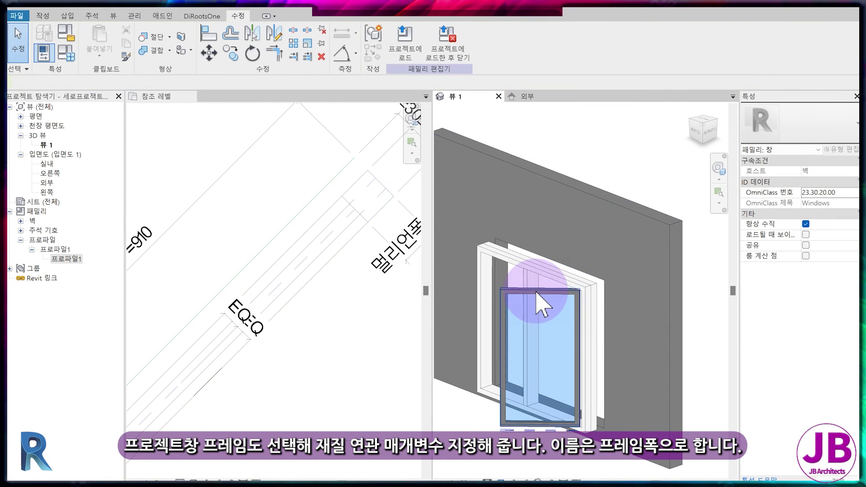
left_click(858, 245)
left_click(665, 358)
left_click(767, 472)
key("Escape")
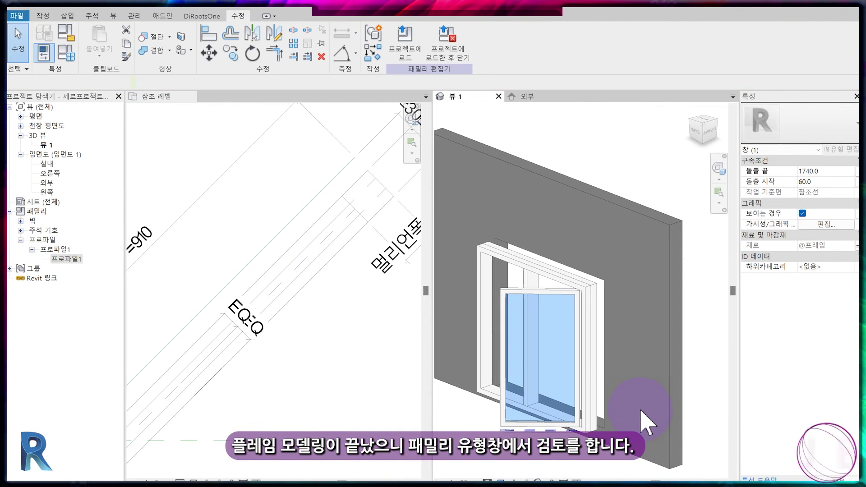
key("Escape")
Flex 각도 to 15° and set the plan's visual style to Shaded.
scroll(647, 415, "down", 3)
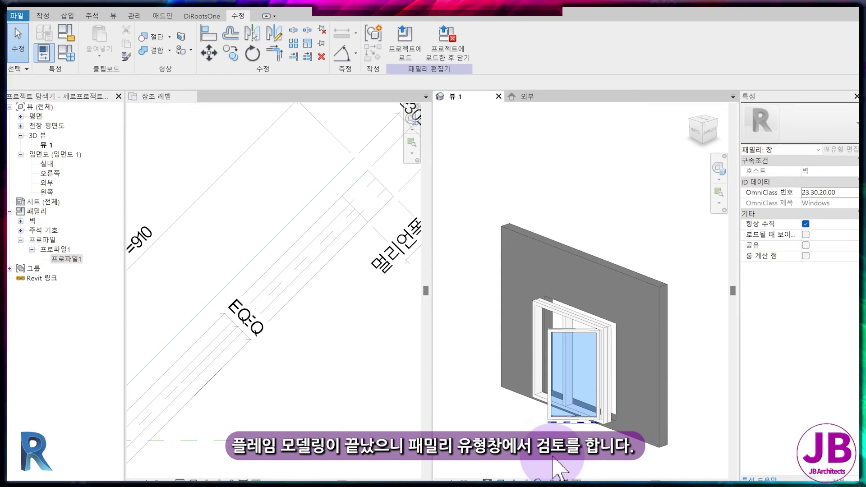
scroll(564, 426, "up", 1)
scroll(581, 406, "up", 2)
left_click(66, 50)
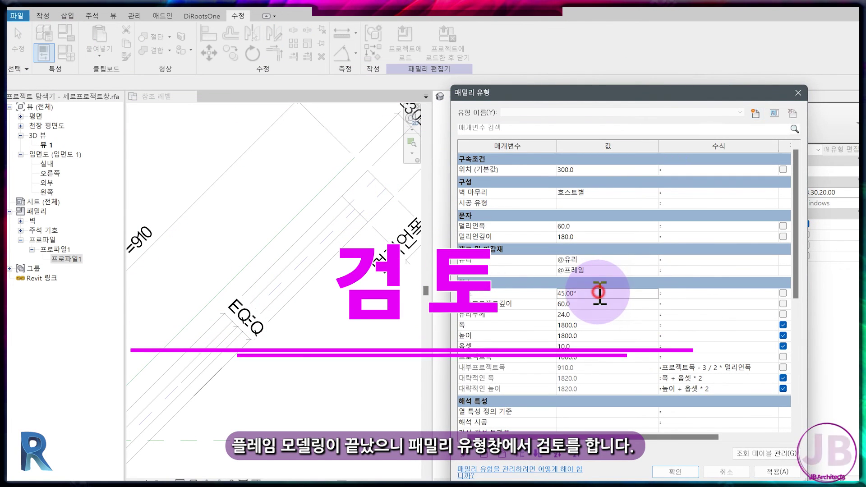
left_click(601, 293)
type("15")
key("Return")
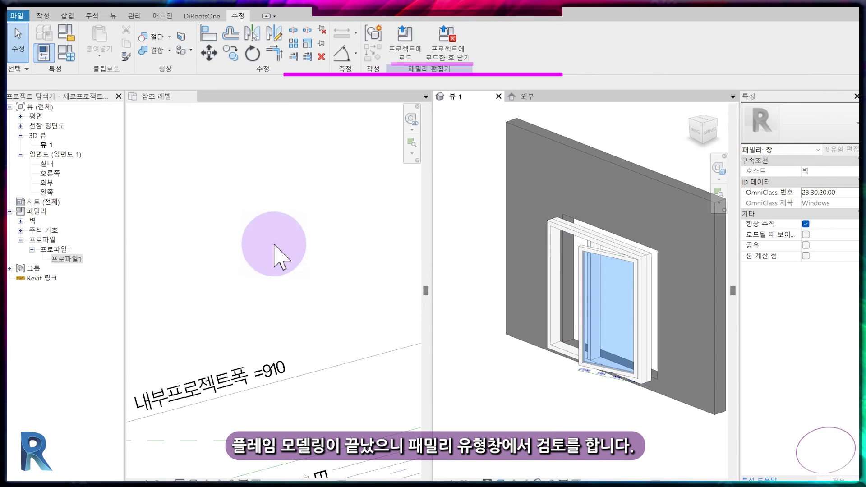
left_click(192, 480)
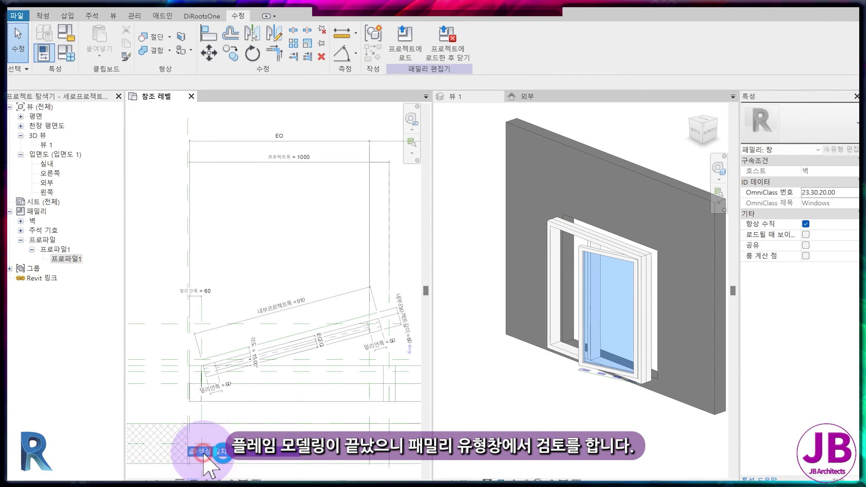
left_click(203, 452)
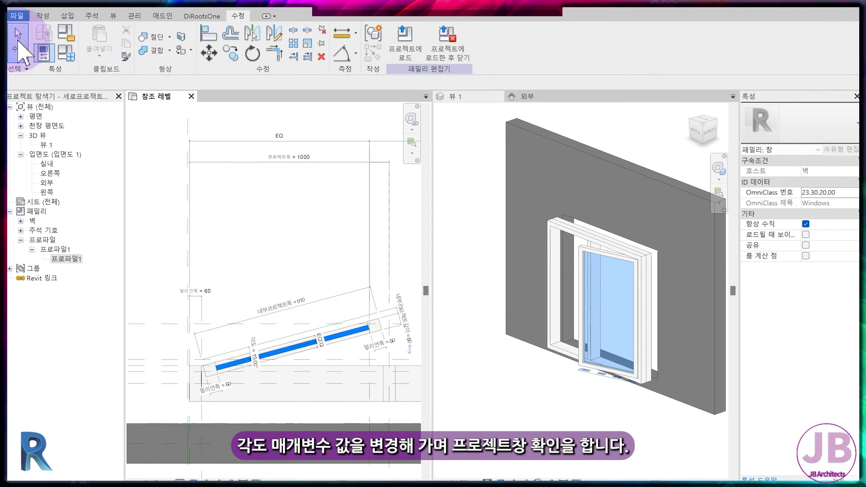
Flex 각도 to 60° so the sash swings further open in 3D.
left_click(66, 54)
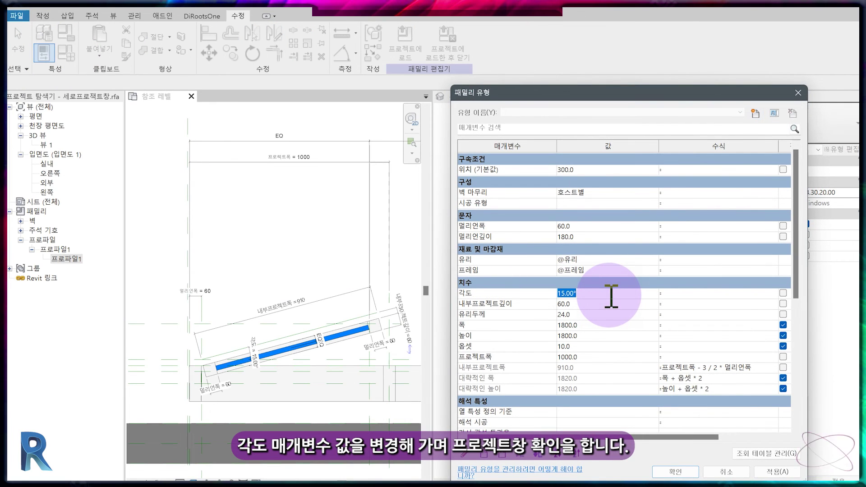
key("Return")
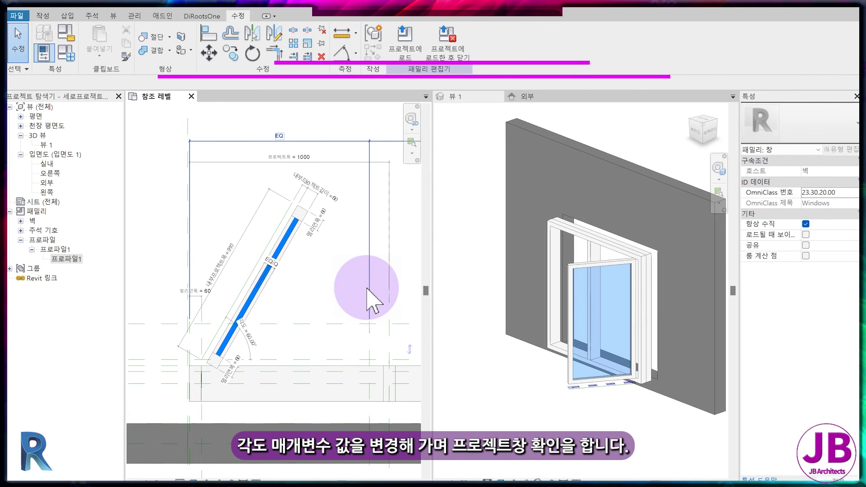
scroll(361, 311, "down", 3)
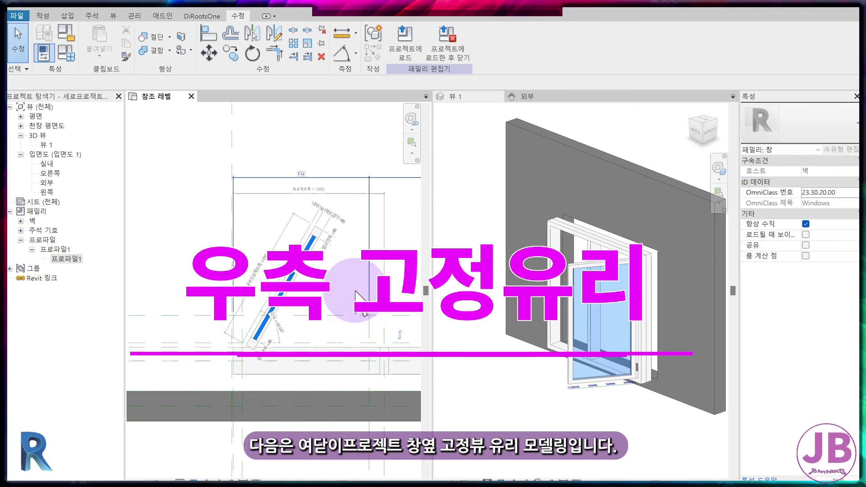
left_click(43, 16)
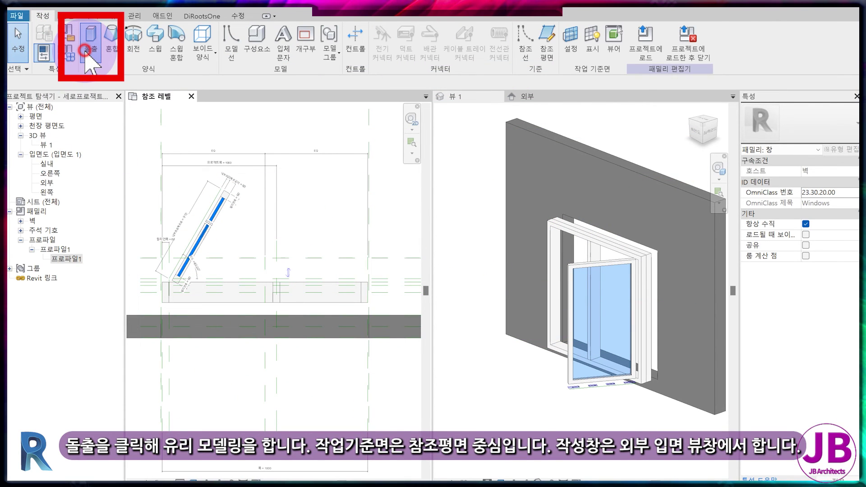
Start a solid extrusion on the CEN reference plane as its work plane.
left_click(87, 50)
left_click(496, 43)
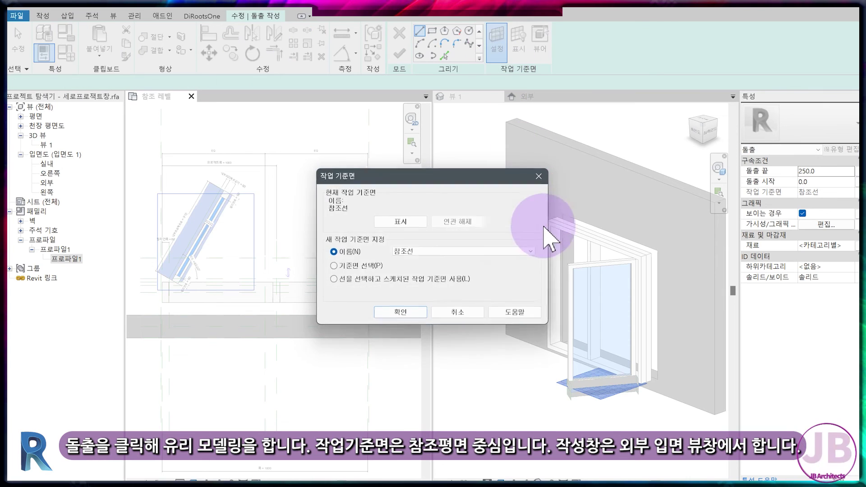
left_click(465, 252)
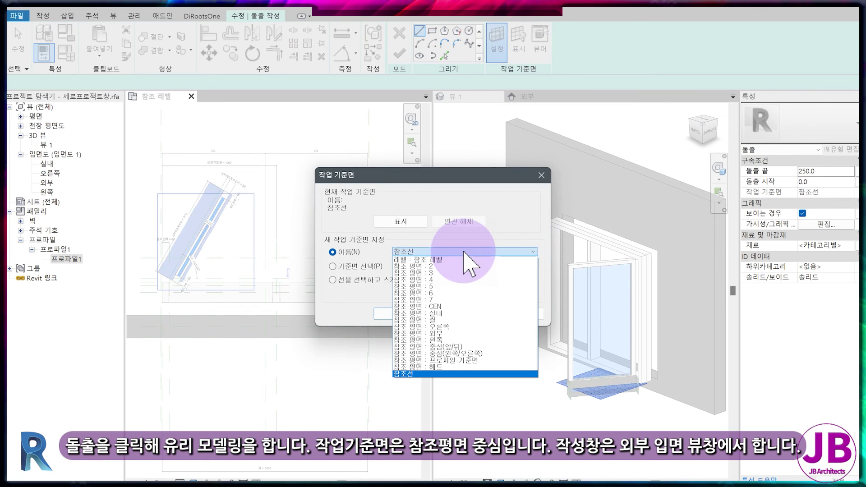
left_click(482, 306)
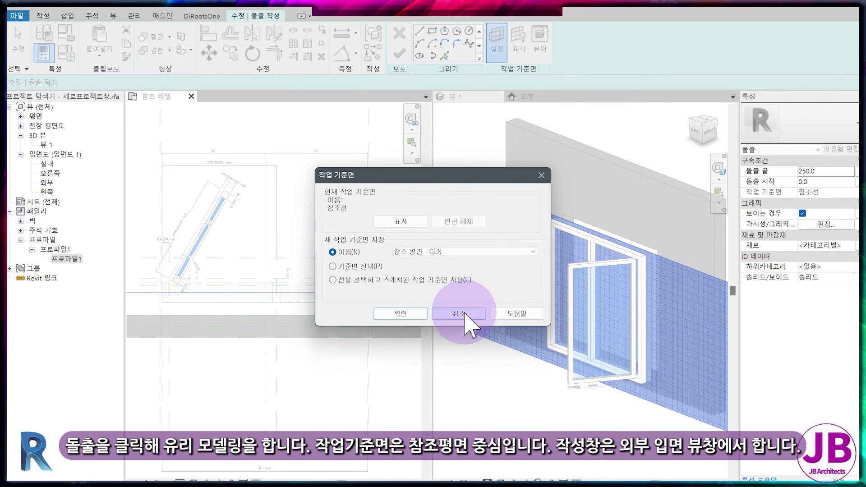
left_click(402, 313)
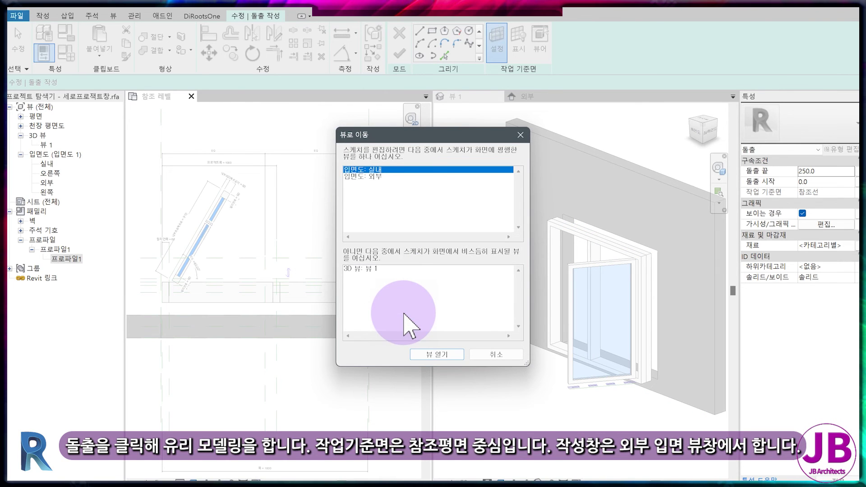
Sketch a rectangle in the left sash opening of the exterior elevation and finish the extrusion.
double_click(357, 177)
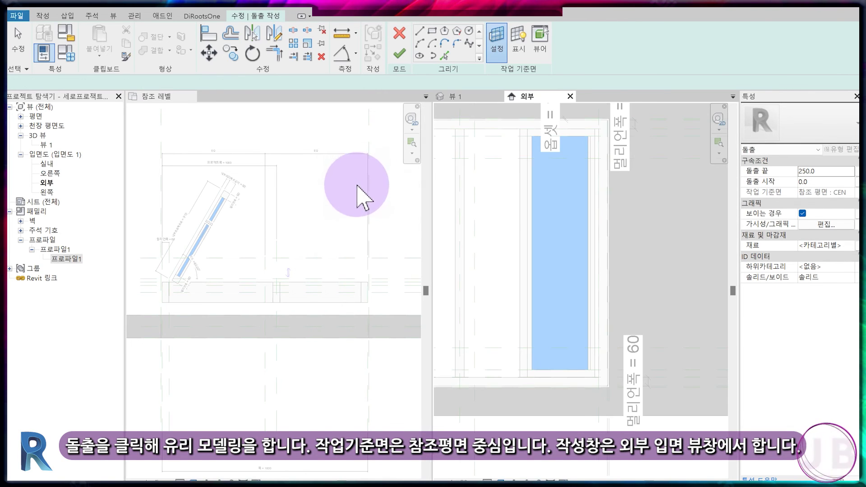
left_click(432, 31)
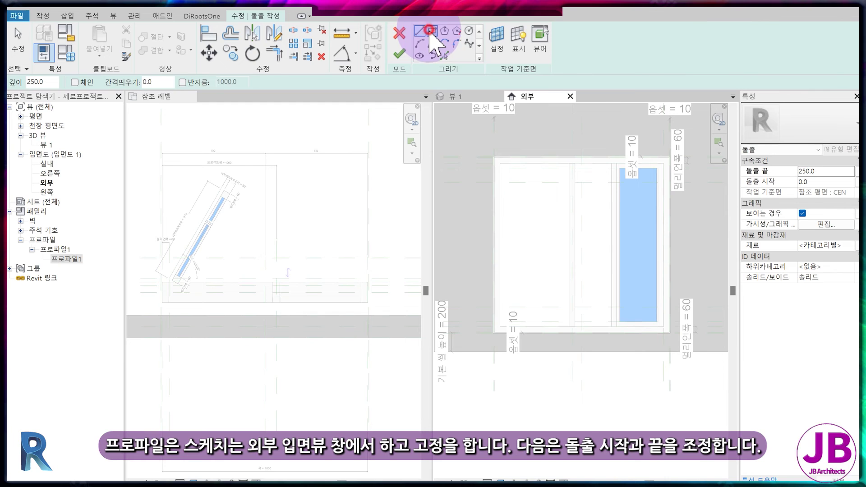
left_click(498, 163)
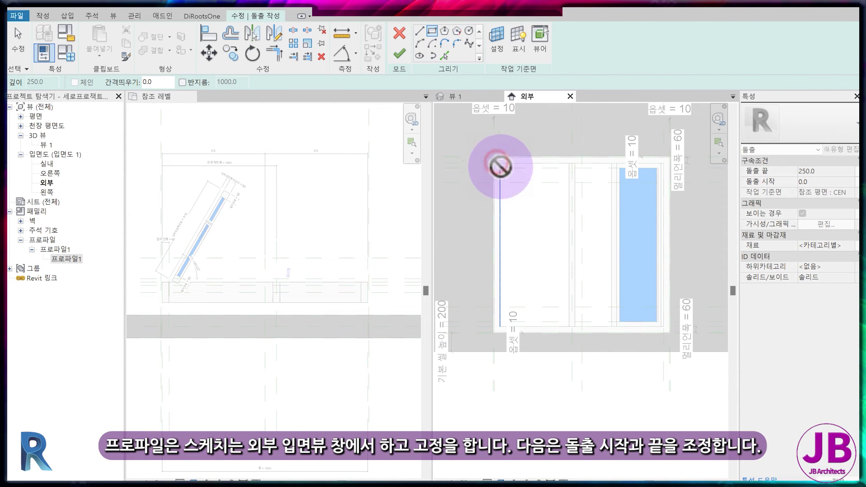
left_click(571, 328)
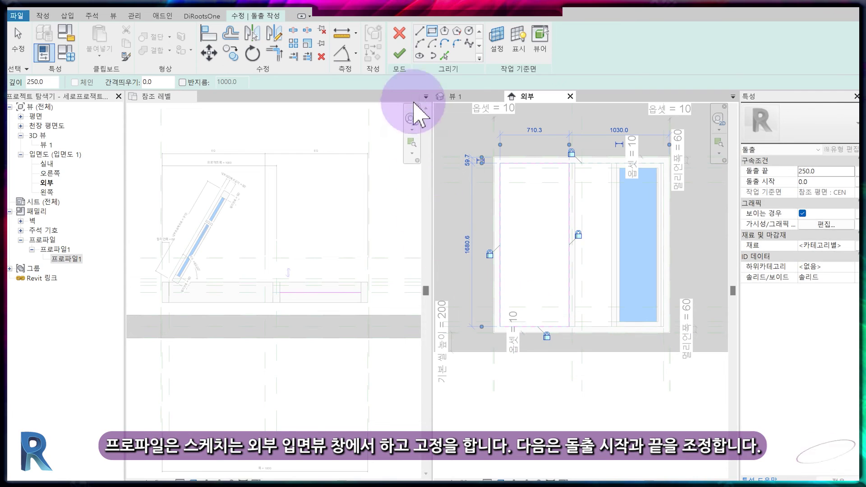
left_click(399, 54)
scroll(336, 316, "up", 2)
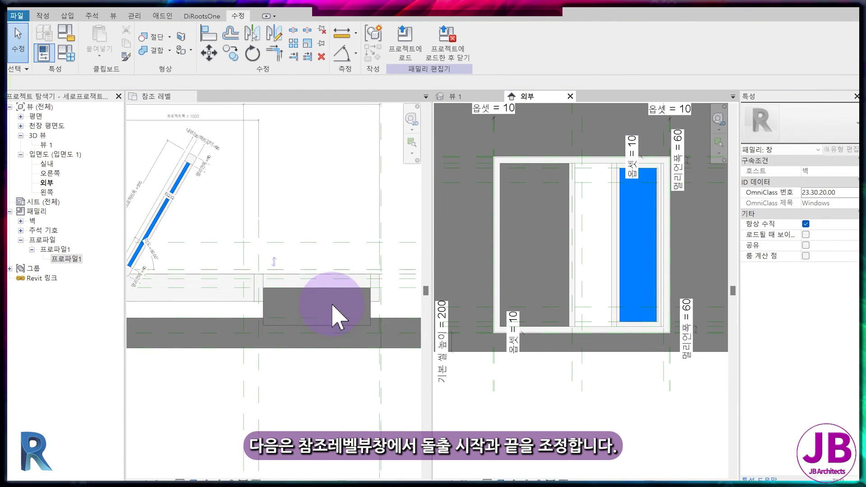
Drag the new extrusion's shape handles in plan to shrink it to a thin bar.
scroll(344, 290, "up", 2)
left_click(328, 277)
scroll(316, 285, "up", 3)
left_click_drag(305, 270, 306, 271)
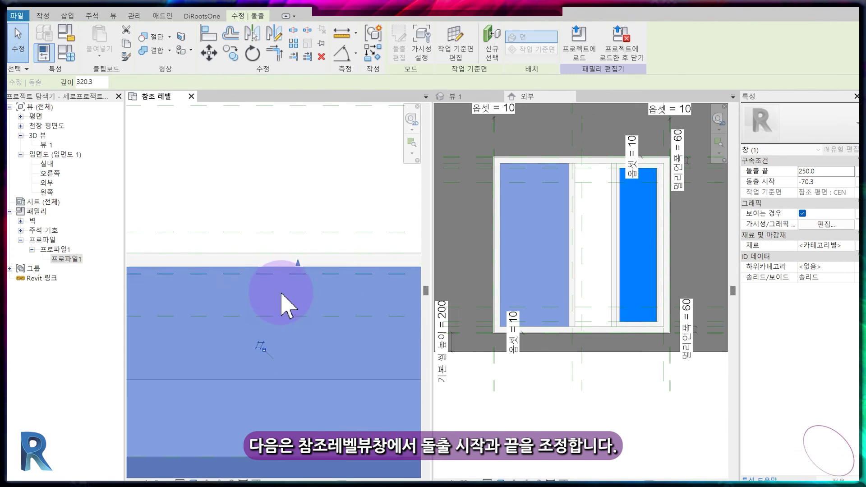
scroll(281, 304, "down", 1)
left_click_drag(287, 419, 315, 295)
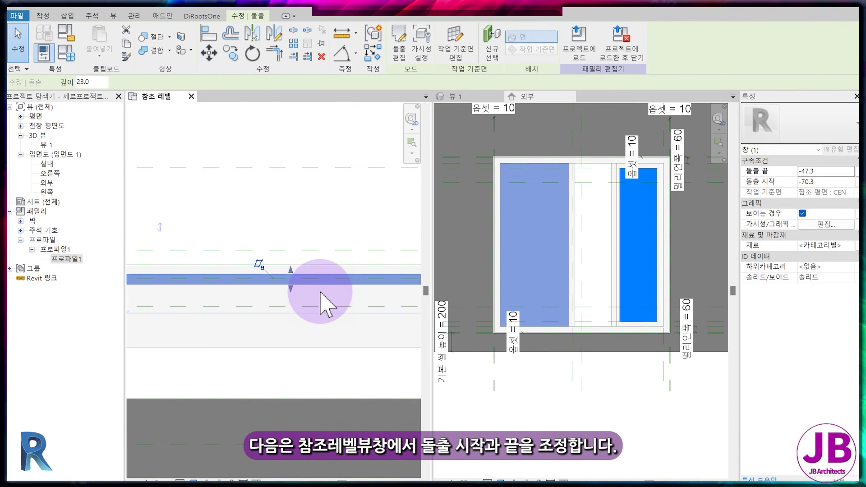
Copy the reference plane 12 mm over with CO.
scroll(290, 291, "up", 2)
scroll(319, 290, "up", 1)
scroll(275, 298, "up", 2)
scroll(271, 289, "up", 3)
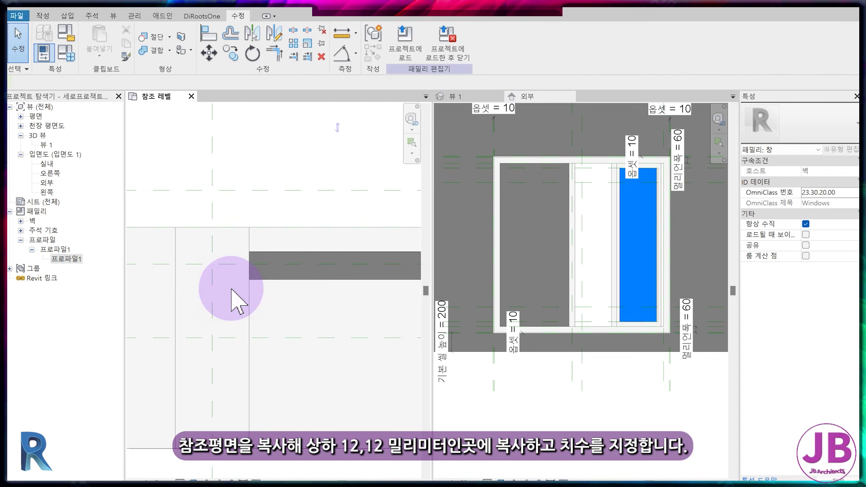
left_click(233, 263)
key("c")
key("o")
type("12")
key("Return")
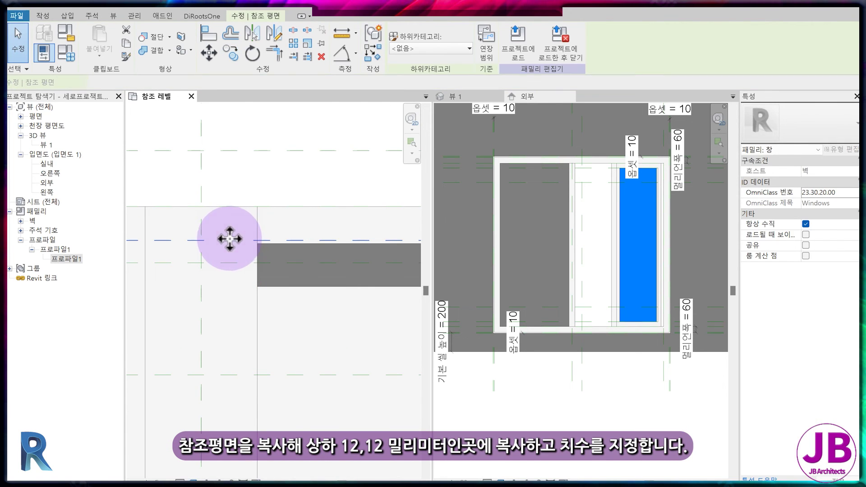
left_click(298, 270)
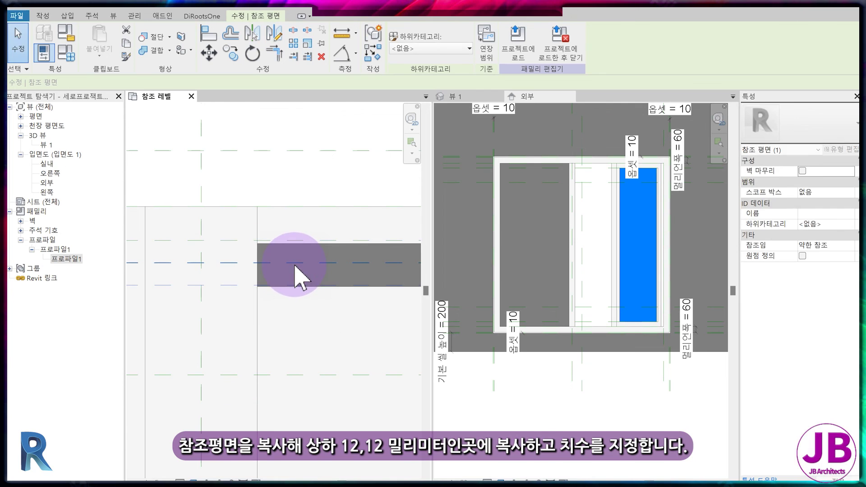
key("Escape")
Dimension the reference planes with DI and set the 12/12 string to EQ.
key("d")
key("i")
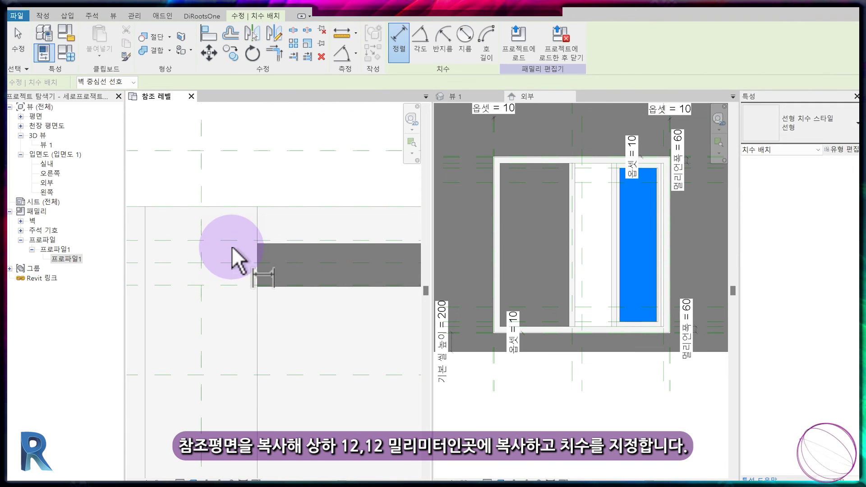
left_click(230, 247)
left_click(229, 270)
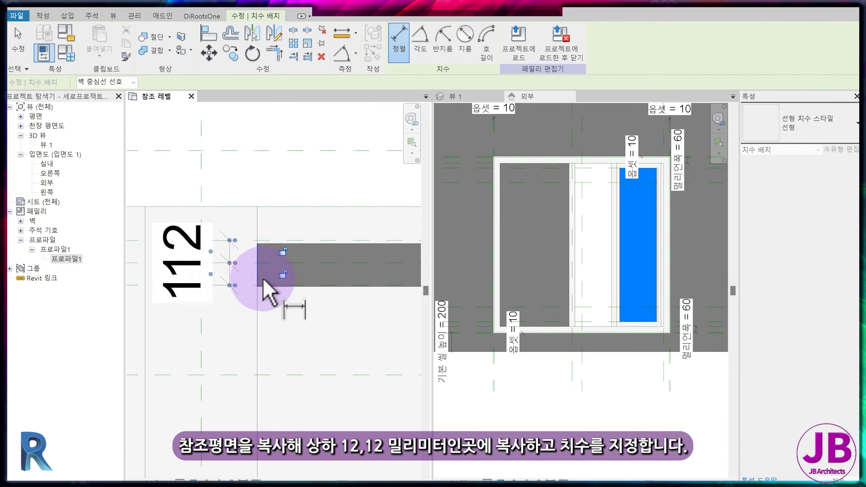
left_click(264, 278)
left_click(193, 280)
key("Escape")
key("a")
key("l")
scroll(332, 232, "up", 3)
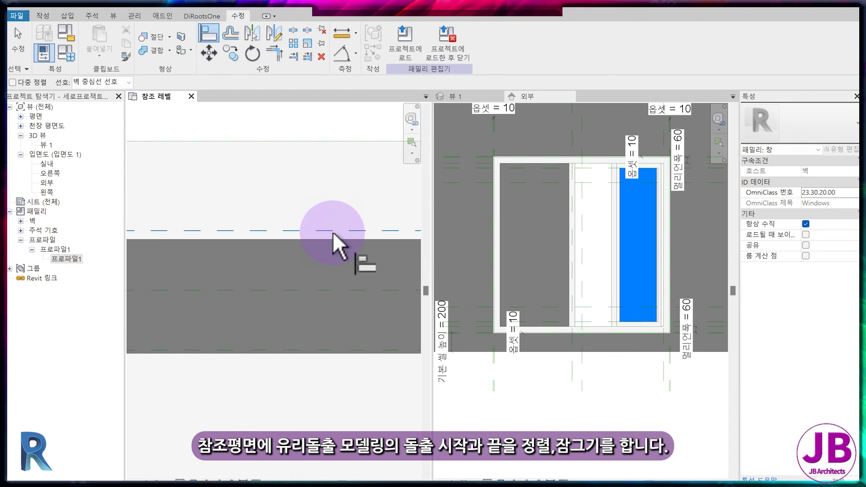
Align the glass extrusion's faces to the reference planes and lock them.
left_click(332, 232)
left_click(332, 241)
scroll(271, 252, "down", 3)
scroll(230, 269, "up", 2)
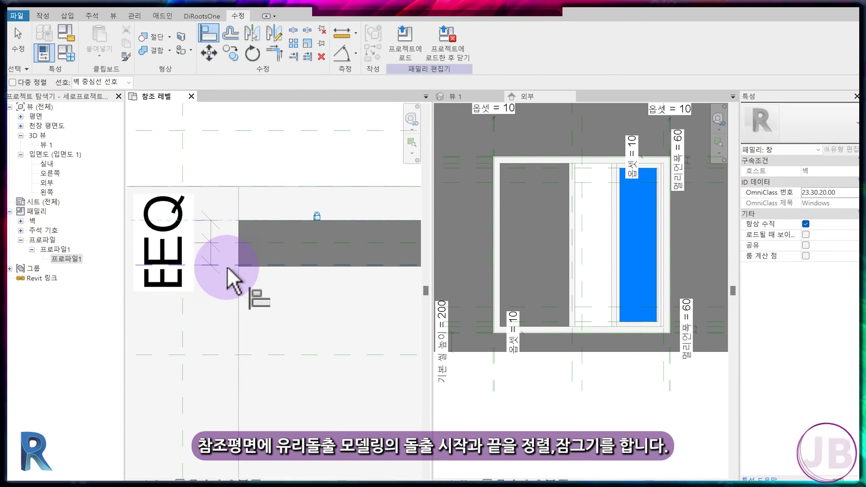
scroll(261, 286, "down", 2)
middle_click_drag(261, 286, 170, 271)
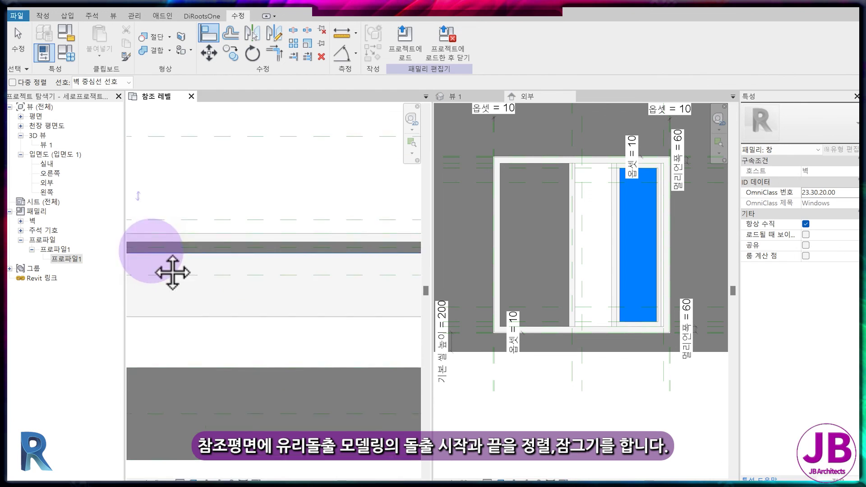
scroll(305, 250, "up", 2)
key("d")
key("i")
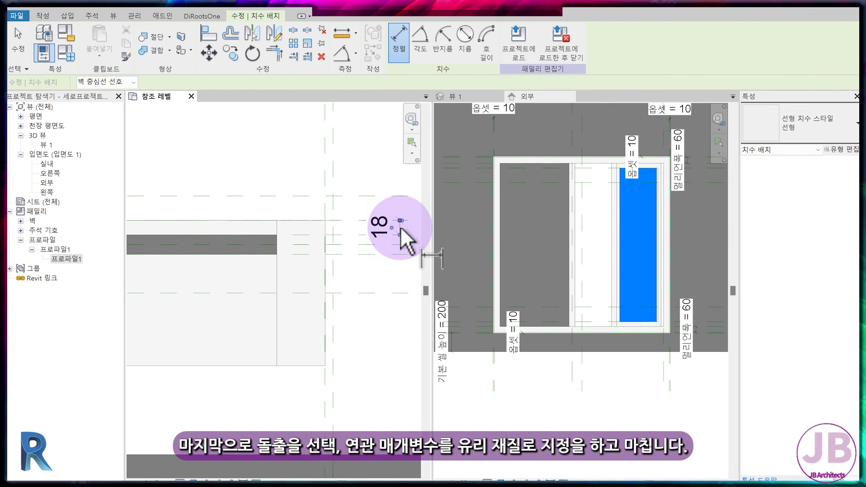
scroll(378, 234, "down", 2)
scroll(337, 267, "down", 2)
middle_click_drag(338, 267, 226, 344)
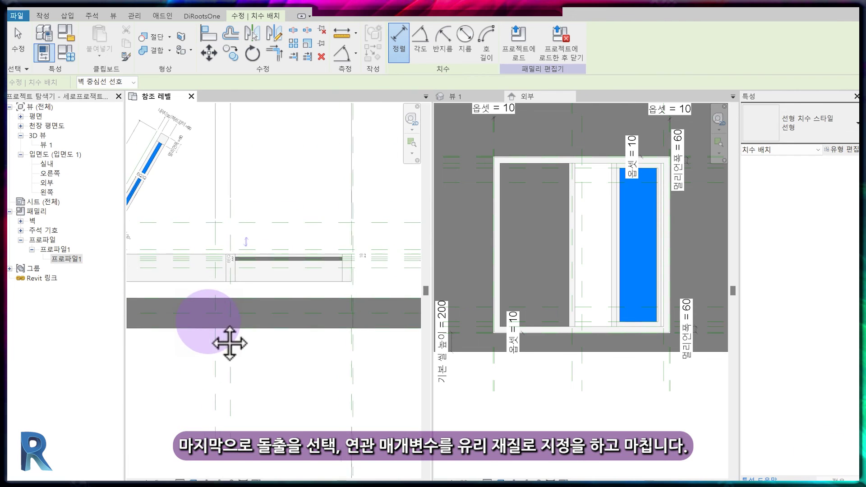
key("Escape")
key("Escape")
Associate the glass extrusion's Material with the 유리 family parameter.
left_click(261, 238)
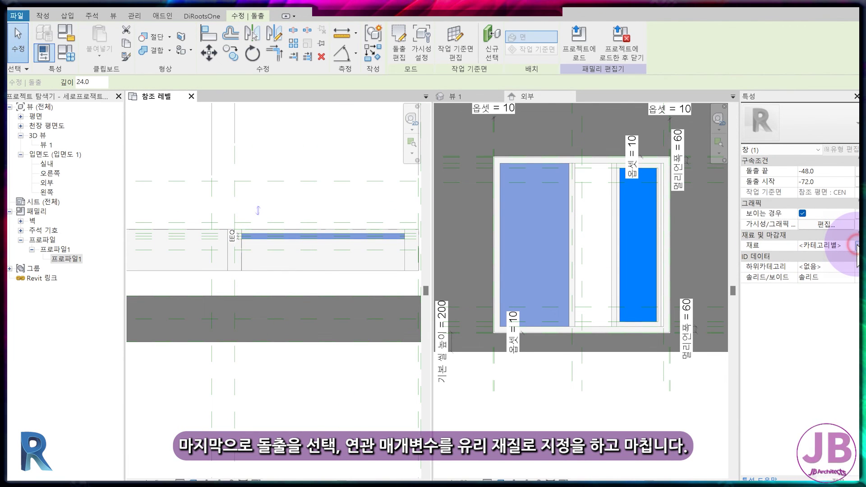
left_click(857, 246)
left_click(665, 341)
left_click(765, 469)
left_click(315, 273)
Switch to the 3D view of the window, then back to the plan view.
left_click(453, 96)
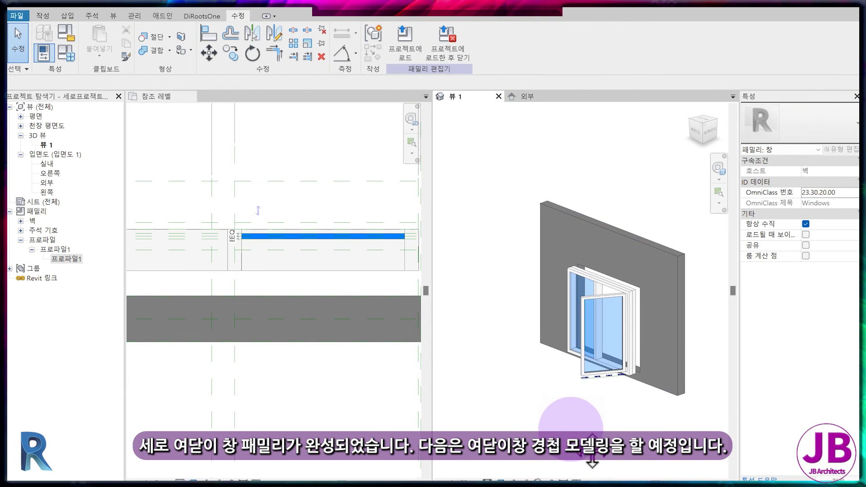
left_click(312, 379)
left_click(335, 314)
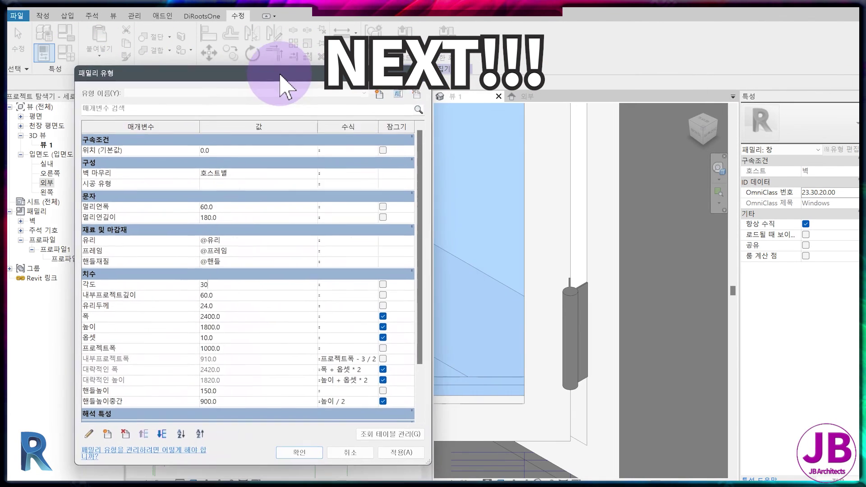
Flex 각도 through 30°, 60°, 89° and 1°, then orbit the 3D view.
left_click(208, 295)
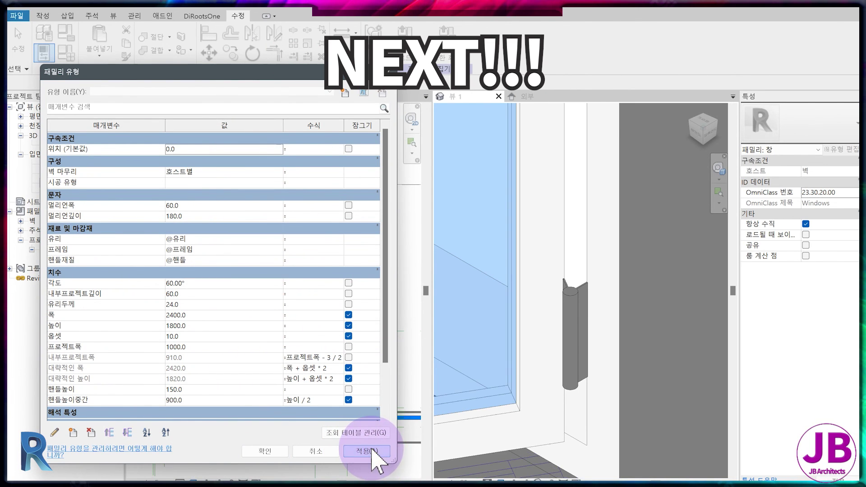
left_click(193, 283)
type("89")
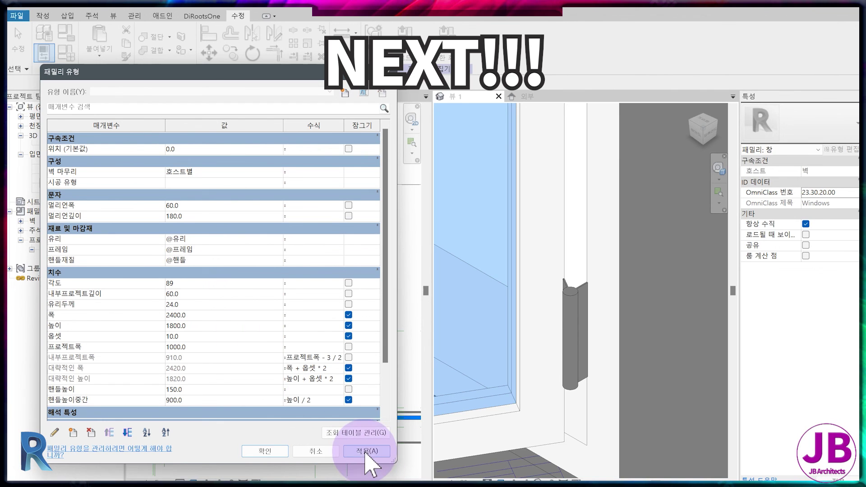
left_click(217, 284)
type("1")
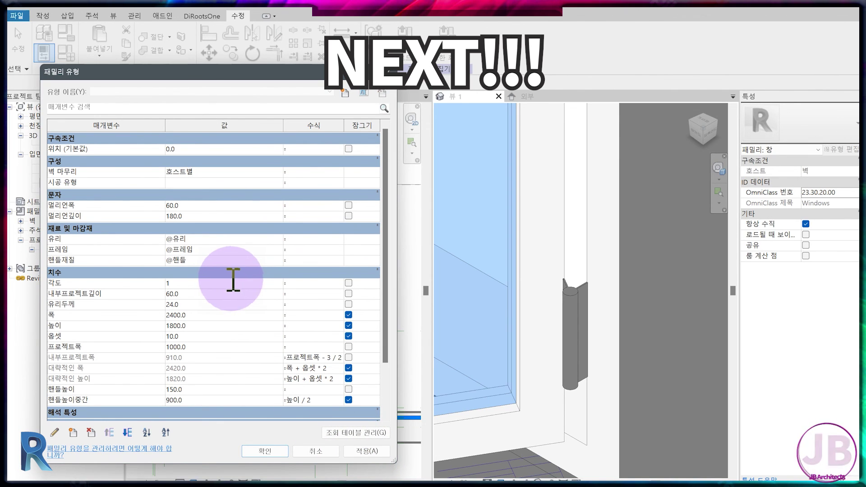
left_click(367, 451)
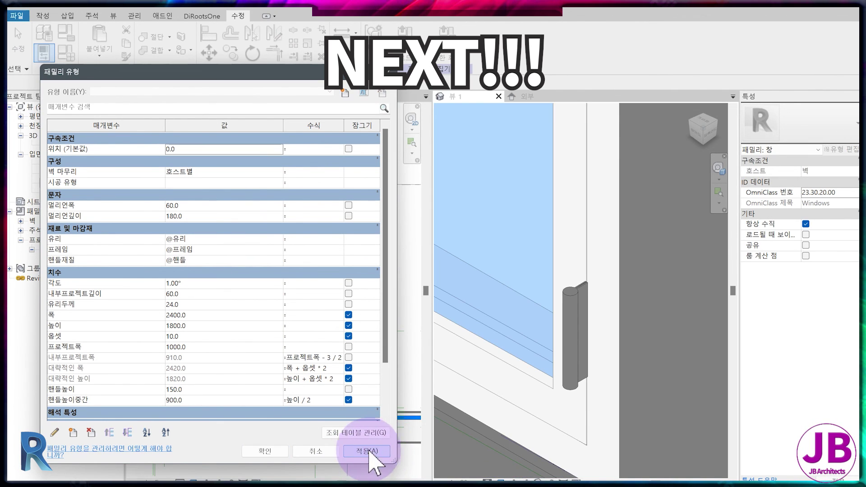
left_click(263, 451)
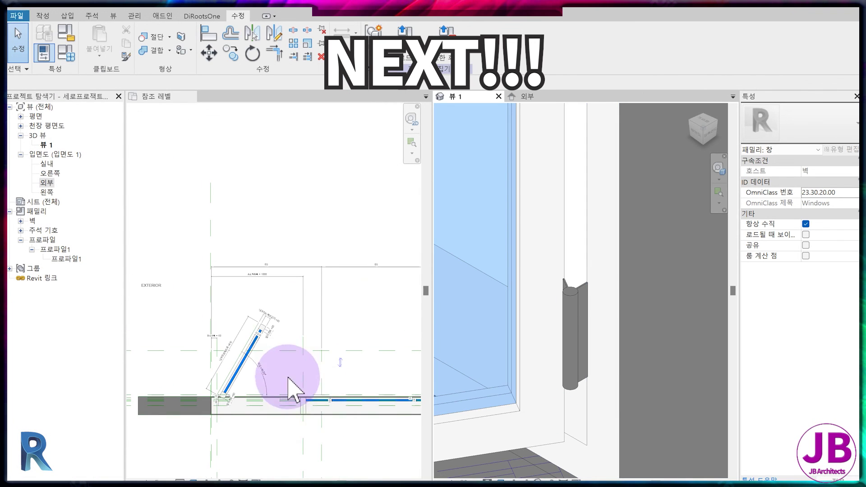
mouse_move(719, 305)
middle_mouse_down("shift")
mouse_move(605, 266)
mouse_move(585, 299)
mouse_move(589, 284)
middle_mouse_up("shift")
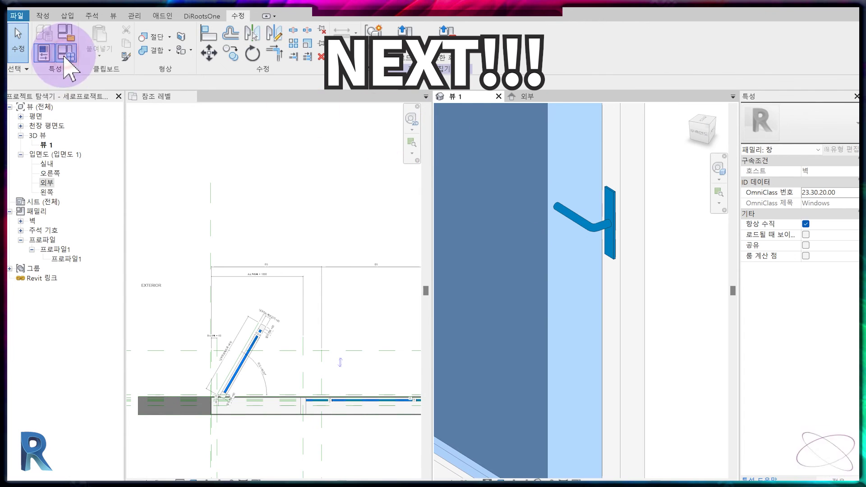
Reopen Family Types, apply 각도 45°, and finish with the sash at 60°.
left_click(44, 52)
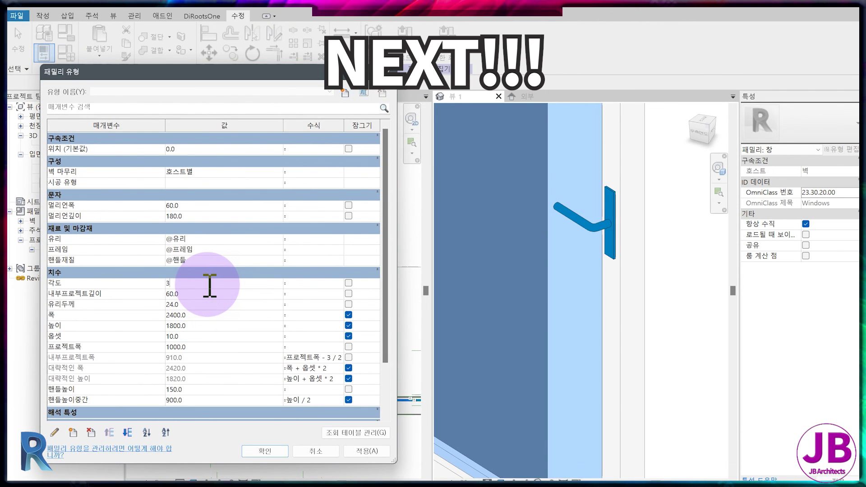
type("00")
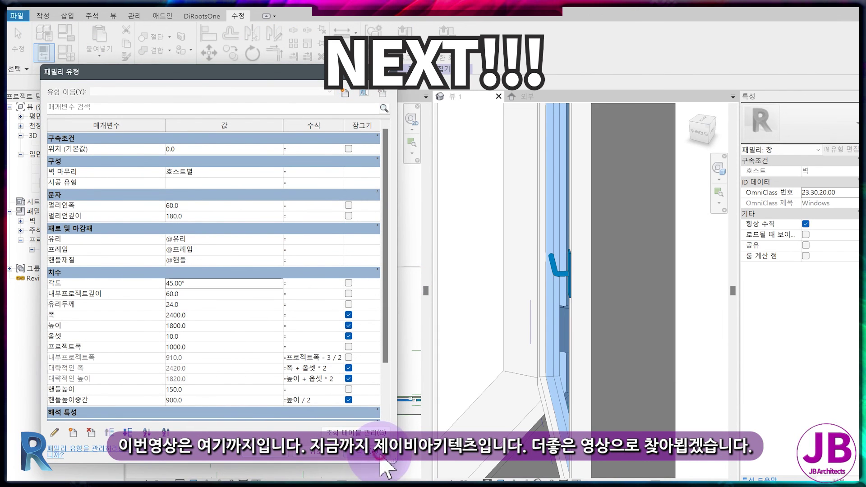
left_click(387, 458)
left_click(206, 287)
type("60")
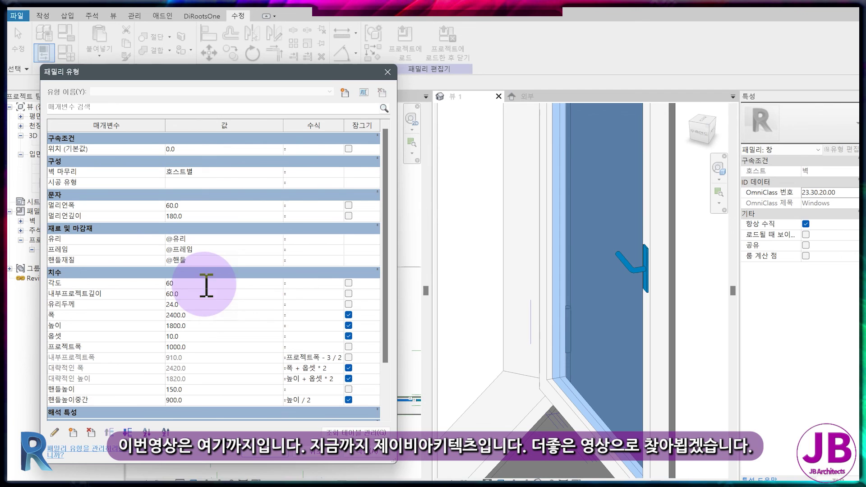
left_click(367, 452)
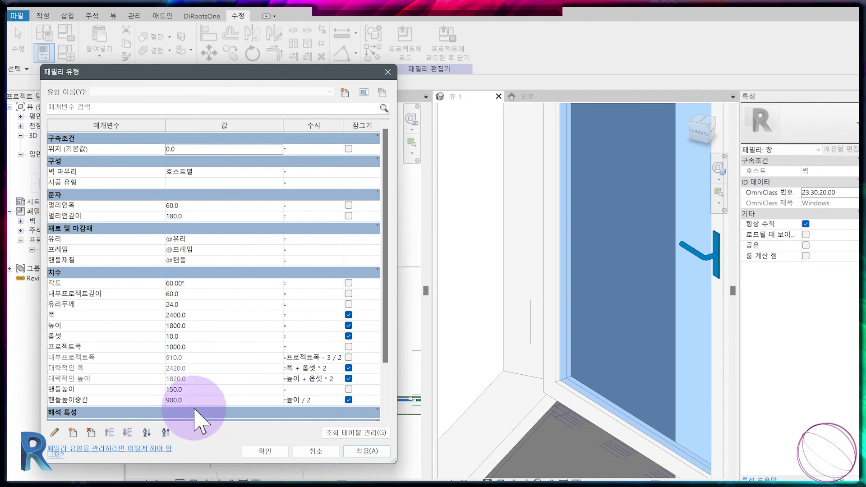
left_click(264, 452)
scroll(580, 348, "down", 2)
scroll(582, 351, "down", 2)
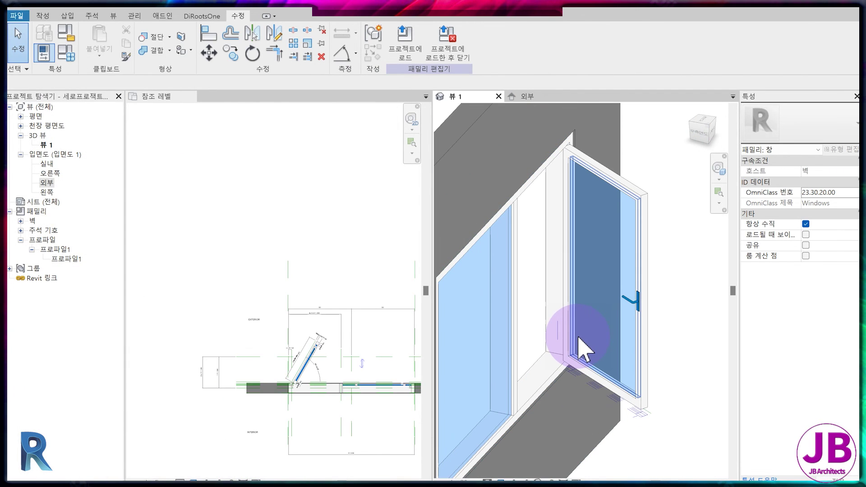